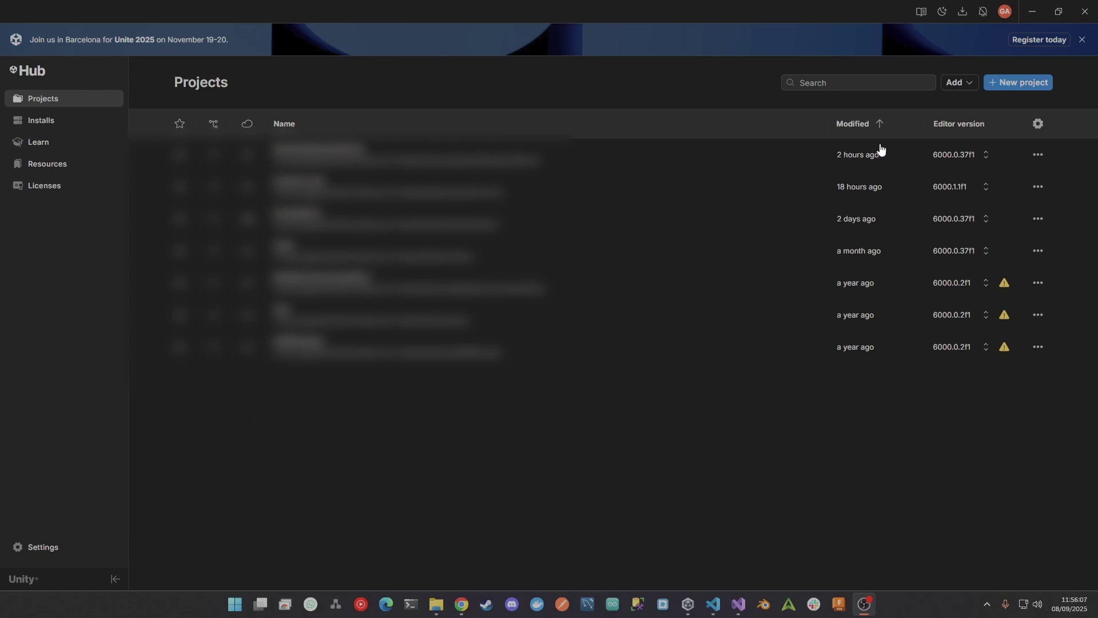
Check the installed editors, and create a Universal 3D project named Testing with editor version 6000.0.37f1, without Unity Version Control
{"action": "left_click", "coordinate": [37, 126]}
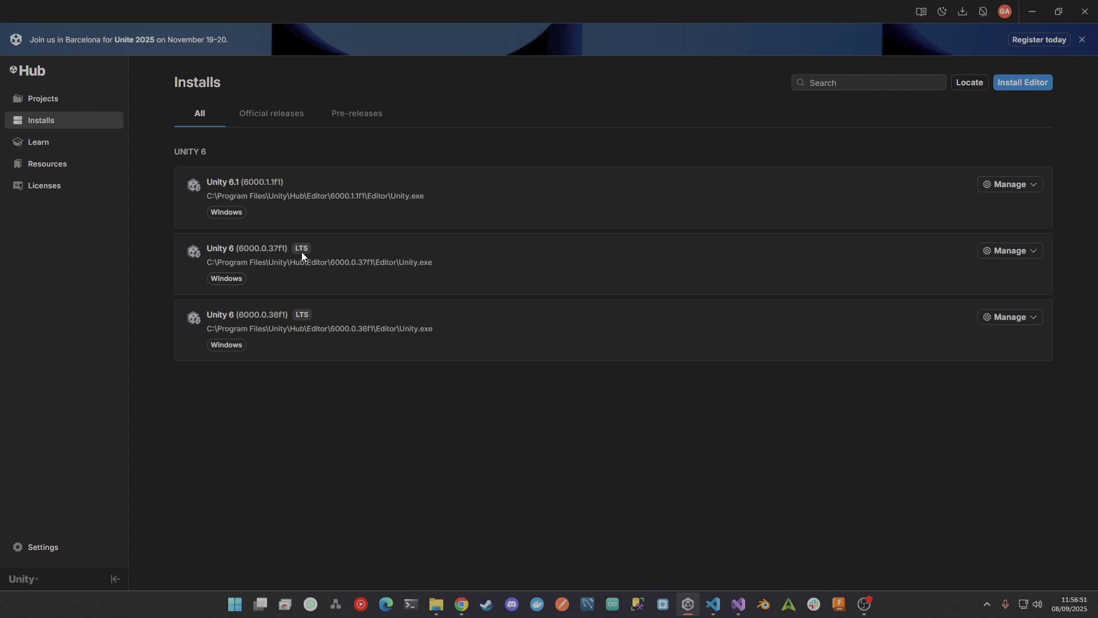
{"action": "left_click", "coordinate": [41, 100]}
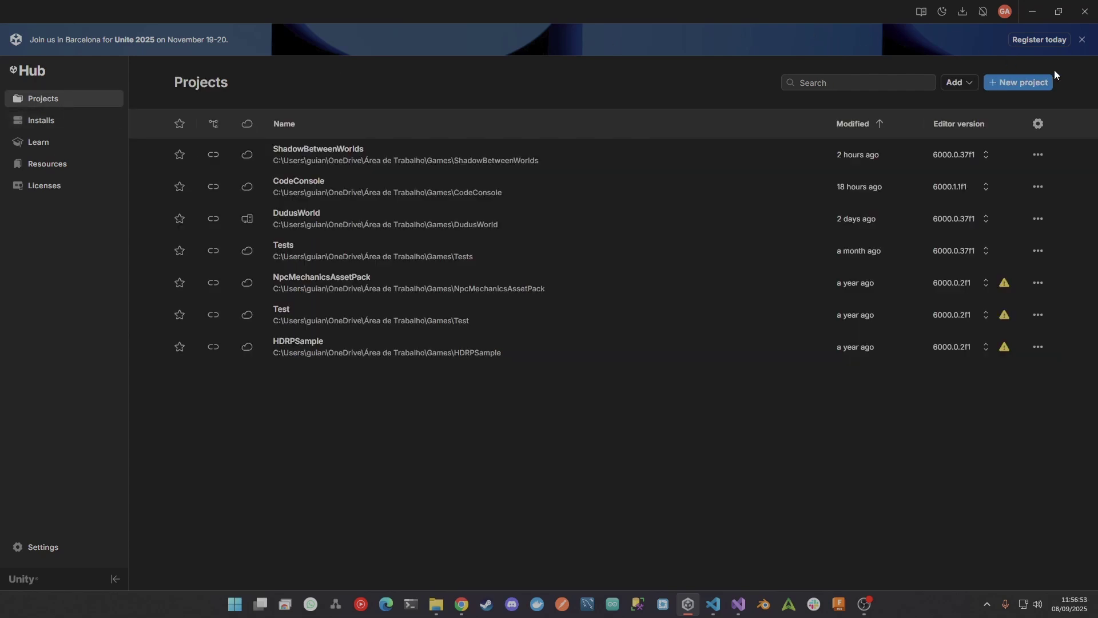
{"action": "left_click", "coordinate": [1002, 84]}
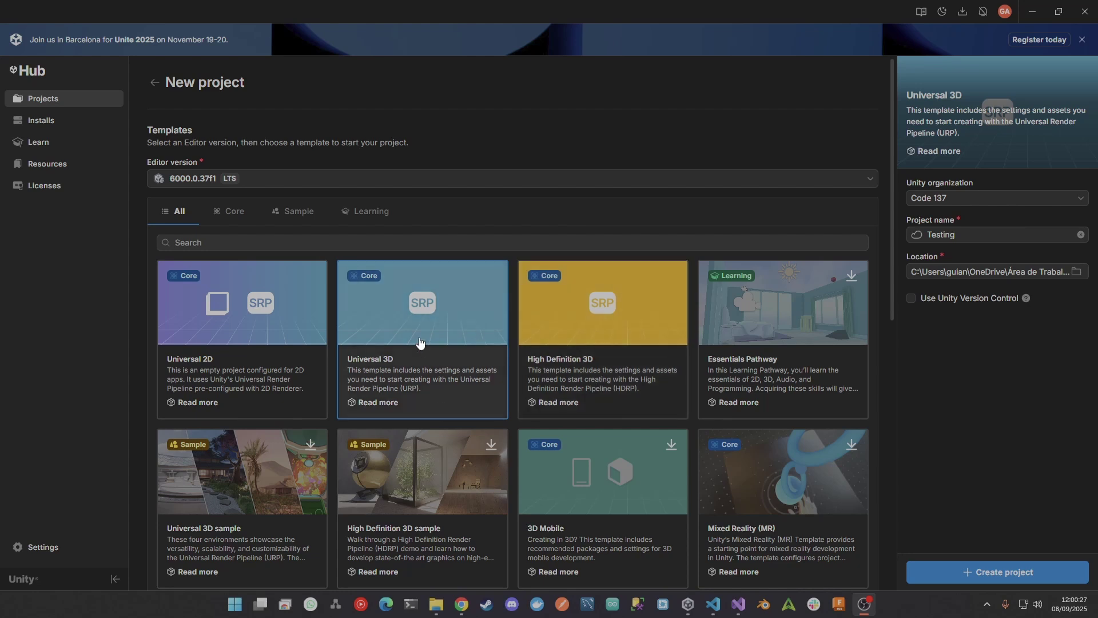
{"action": "left_click", "coordinate": [976, 575]}
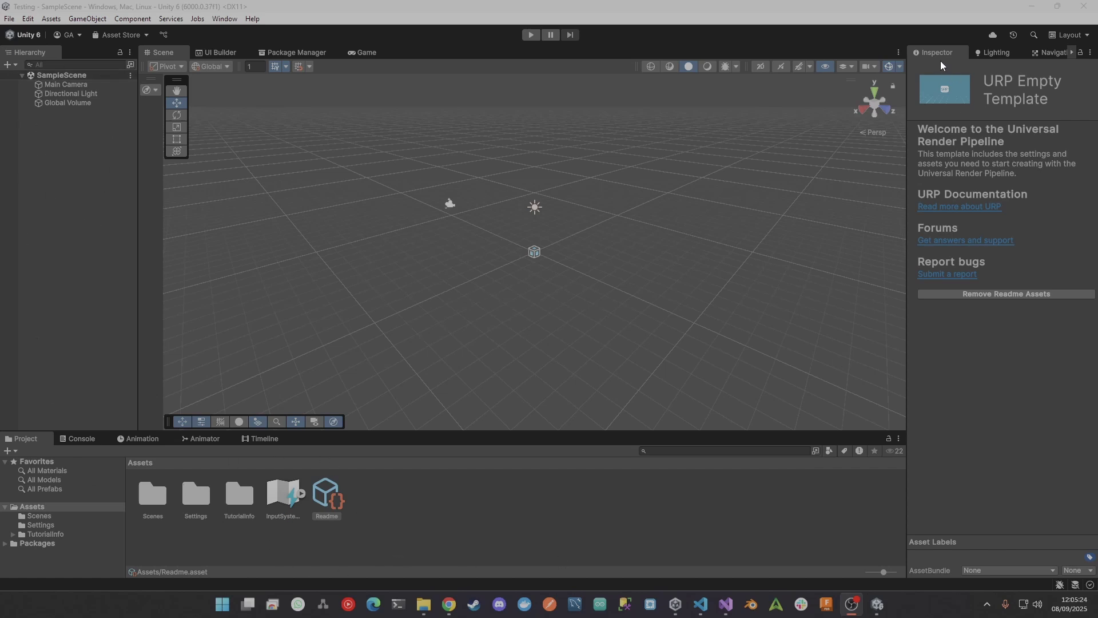
Look through the Console, Game, Scene and Project views of the new project
{"action": "left_click", "coordinate": [77, 438]}
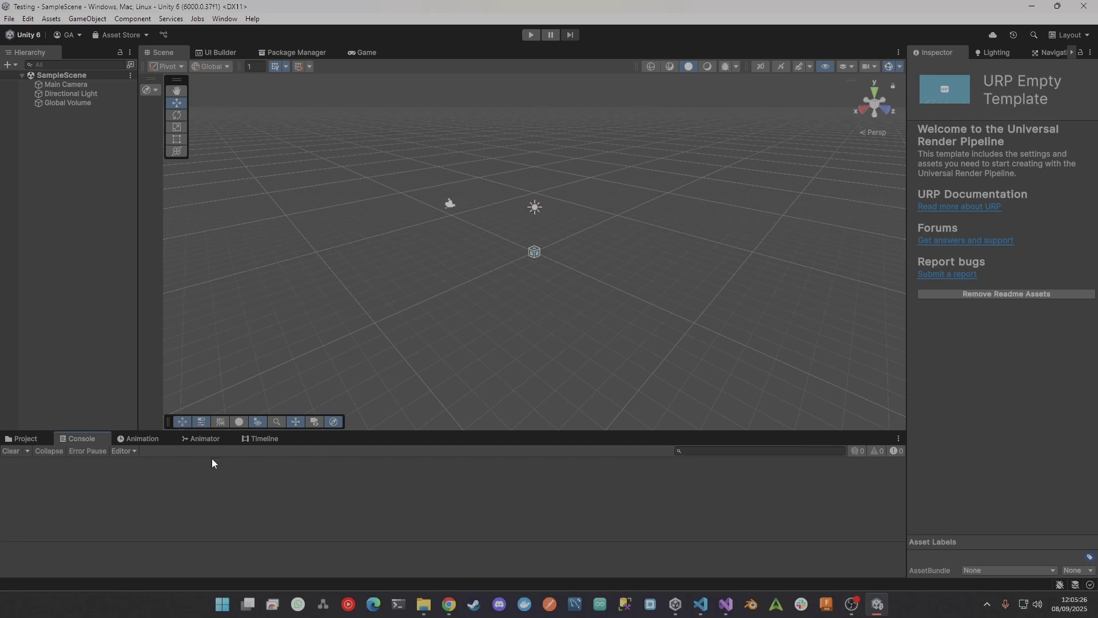
{"action": "left_click", "coordinate": [364, 52]}
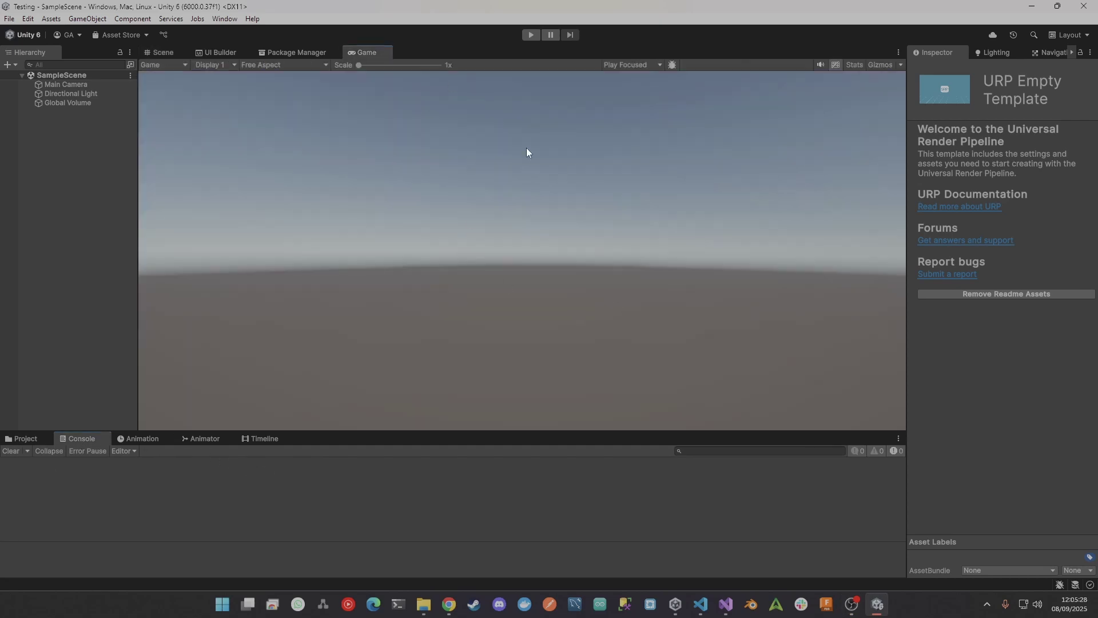
{"action": "left_click", "coordinate": [164, 54]}
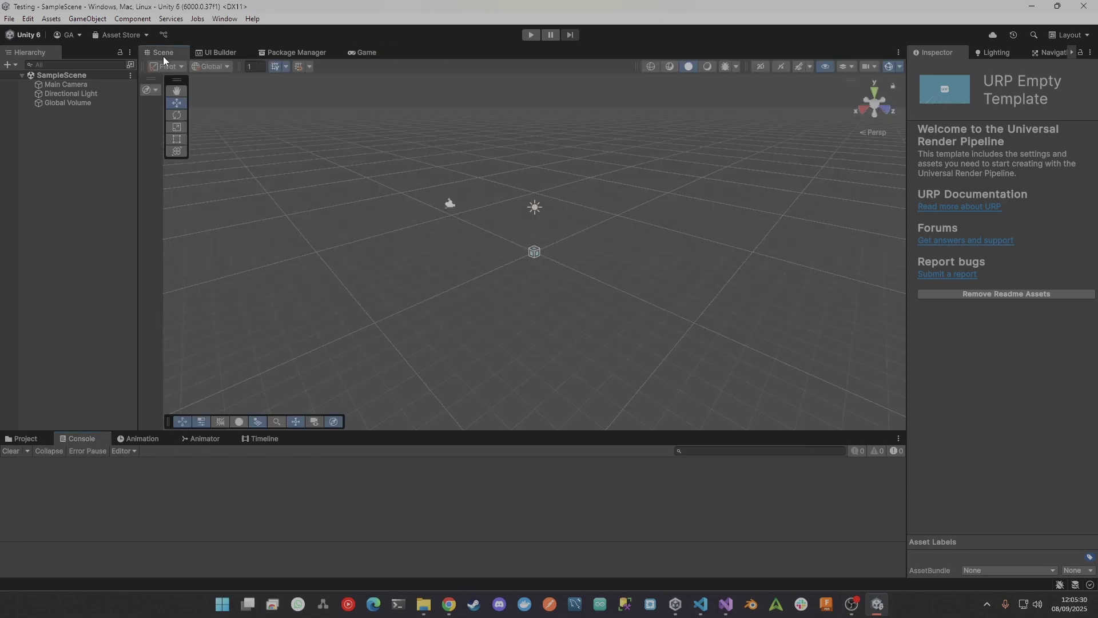
{"action": "left_click", "coordinate": [41, 438]}
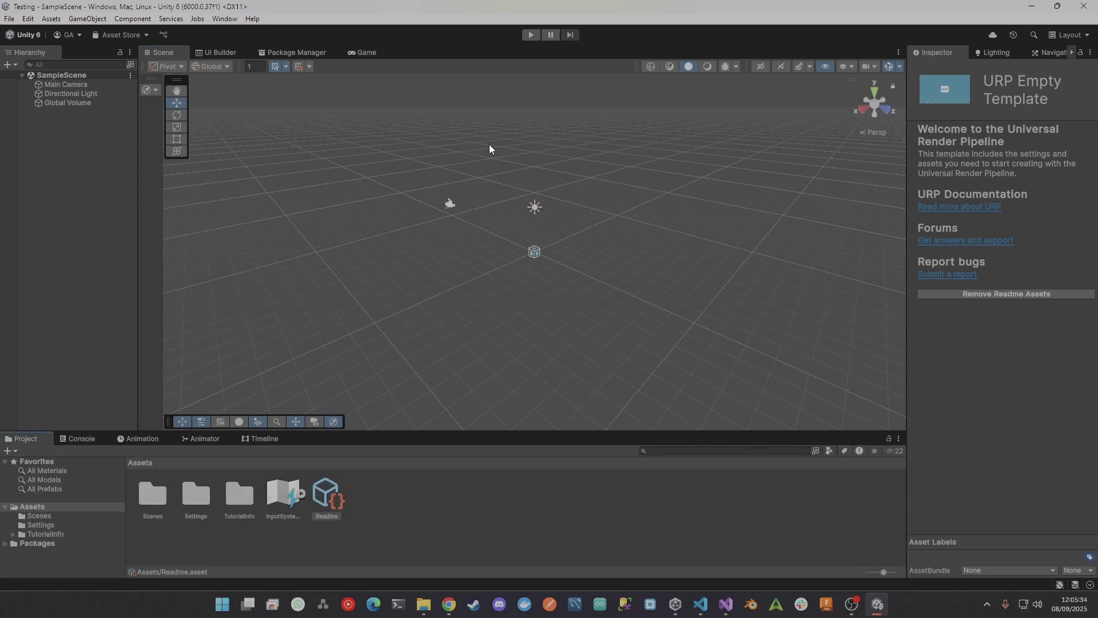
Inspect the Main Camera, Global Volume and Directional Light, the Readme and Input System actions assets, and the Console
{"action": "left_click", "coordinate": [89, 93]}
{"action": "left_click", "coordinate": [89, 84]}
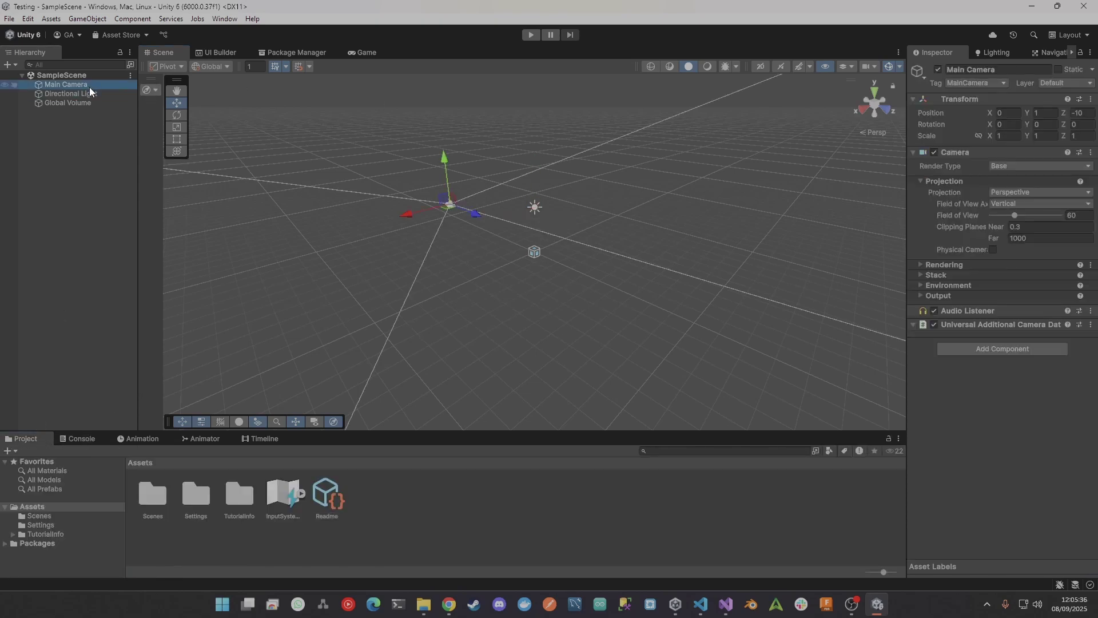
{"action": "left_click", "coordinate": [87, 102]}
{"action": "left_click", "coordinate": [67, 94]}
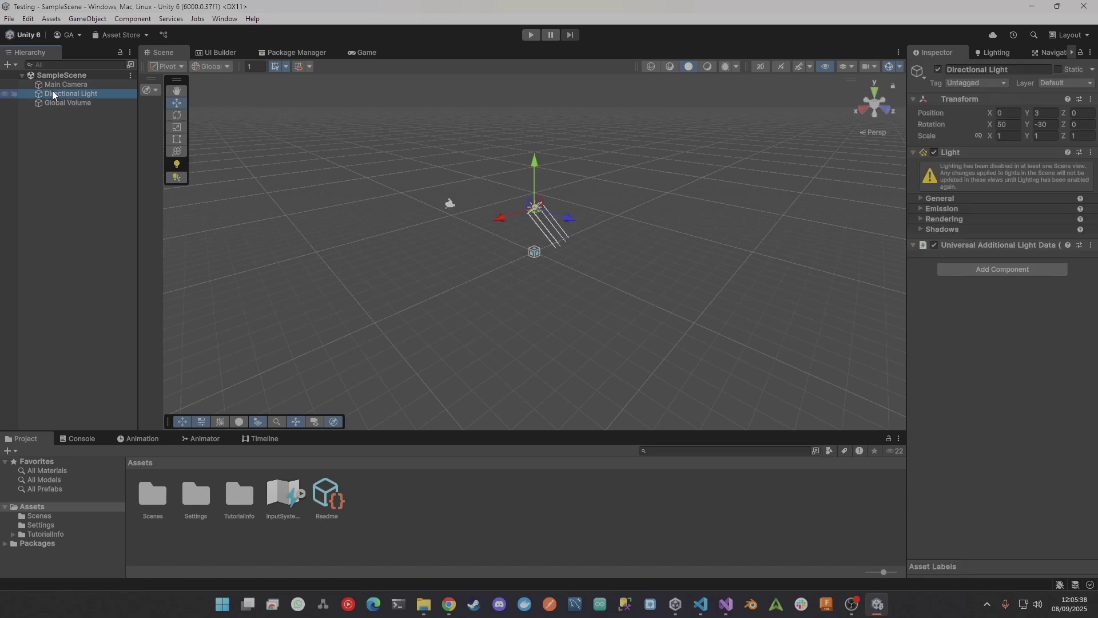
{"action": "left_click", "coordinate": [166, 505]}
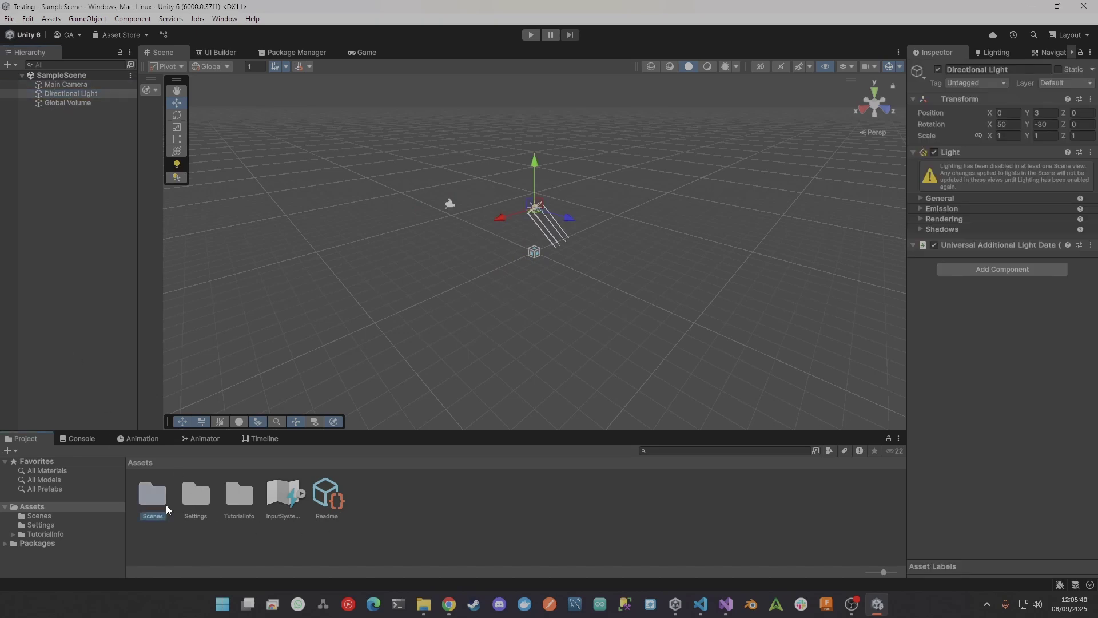
{"action": "left_click", "coordinate": [331, 500]}
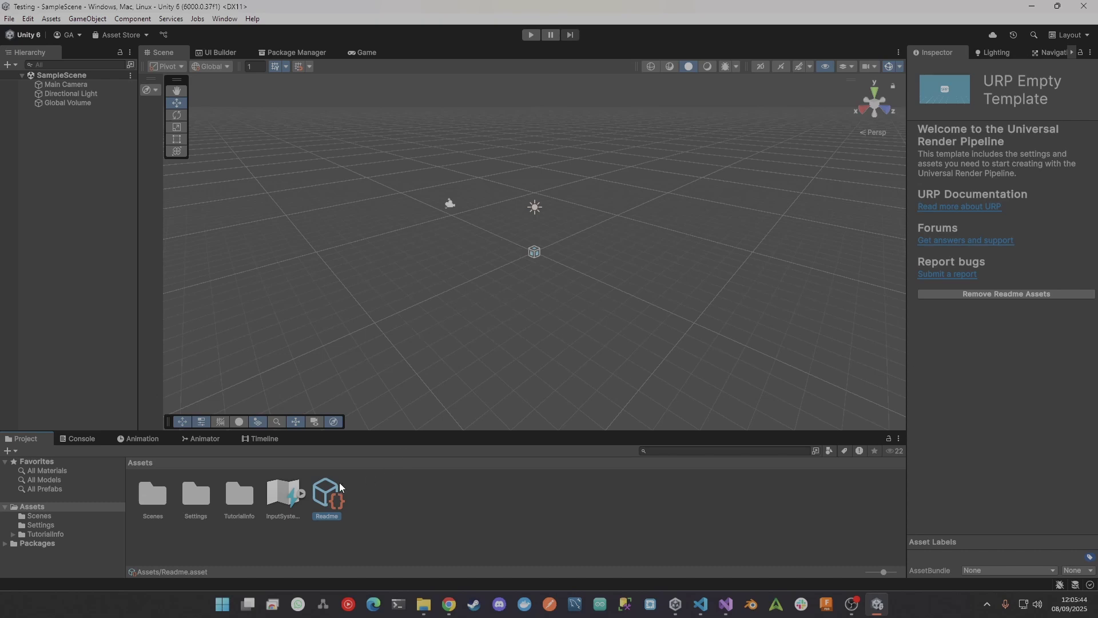
{"action": "left_click", "coordinate": [282, 494]}
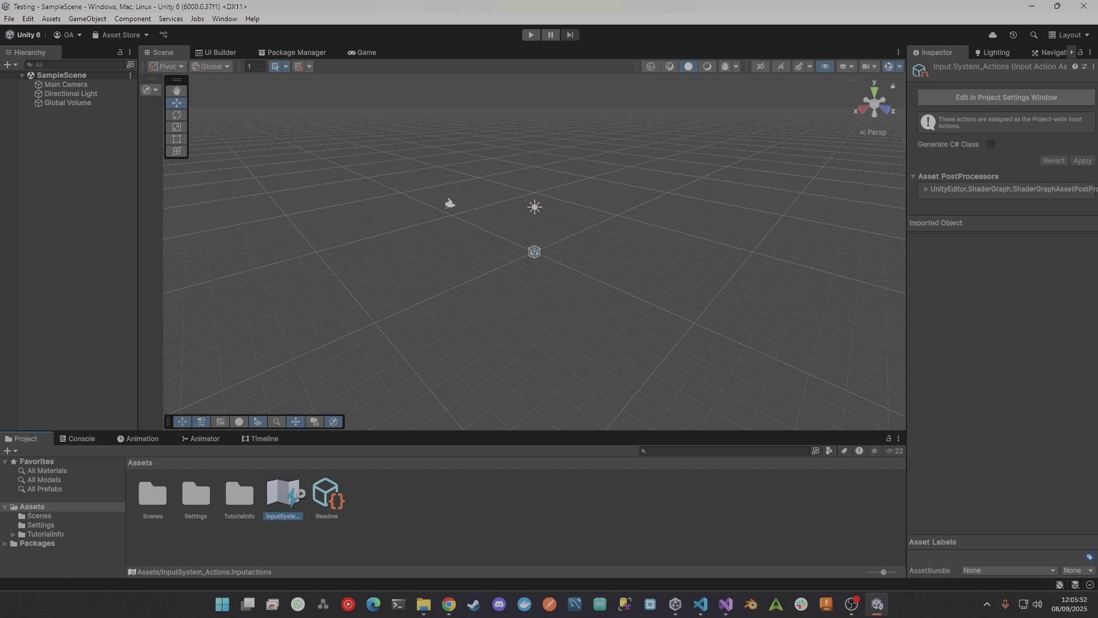
{"action": "left_click", "coordinate": [59, 162]}
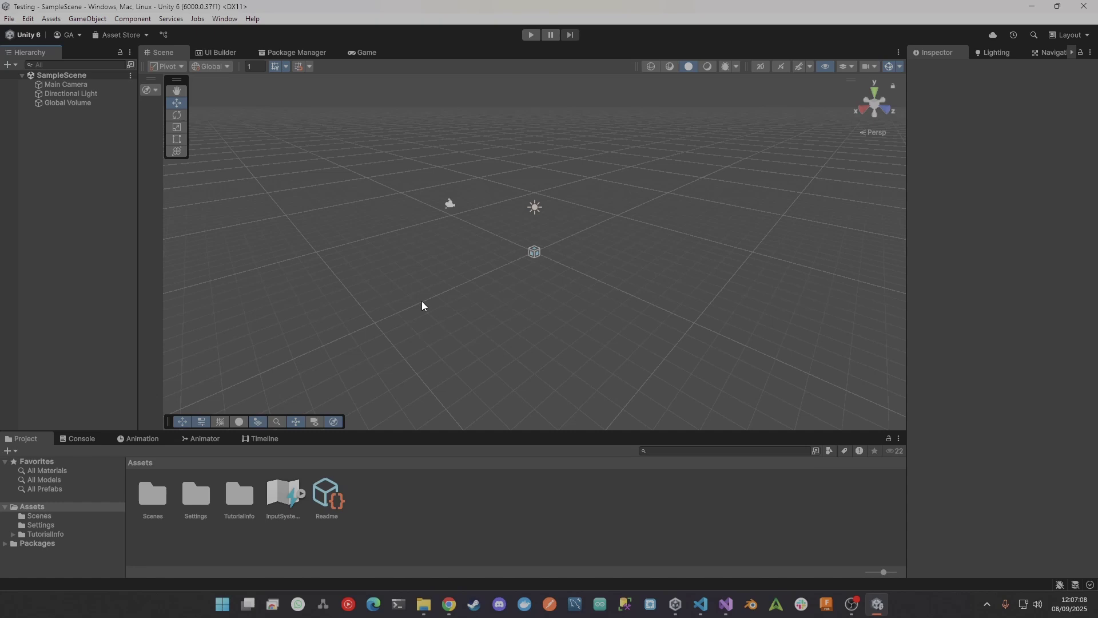
{"action": "left_click", "coordinate": [80, 441]}
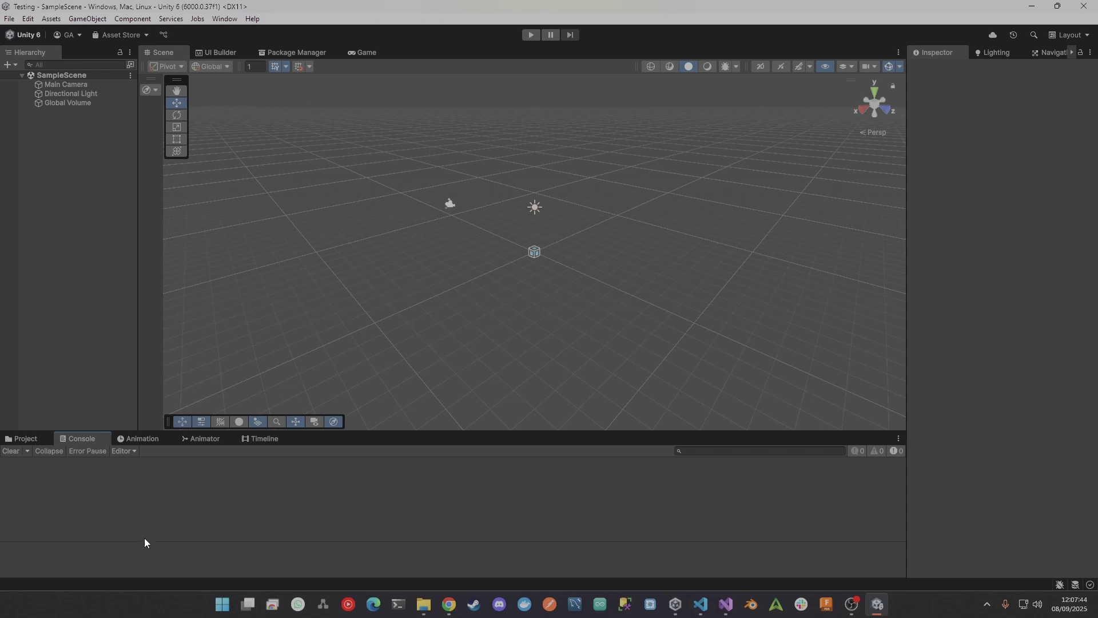
{"action": "left_click", "coordinate": [32, 439]}
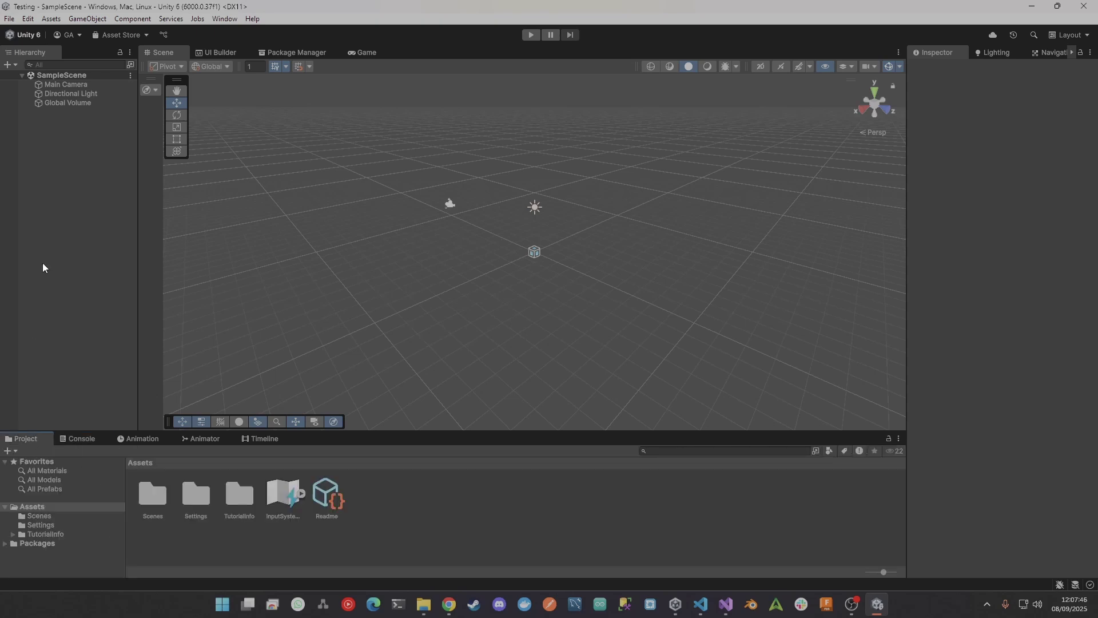
Examine the Main Camera's game view, render type options, and Projection, Output and Rendering settings
{"action": "left_click", "coordinate": [68, 85]}
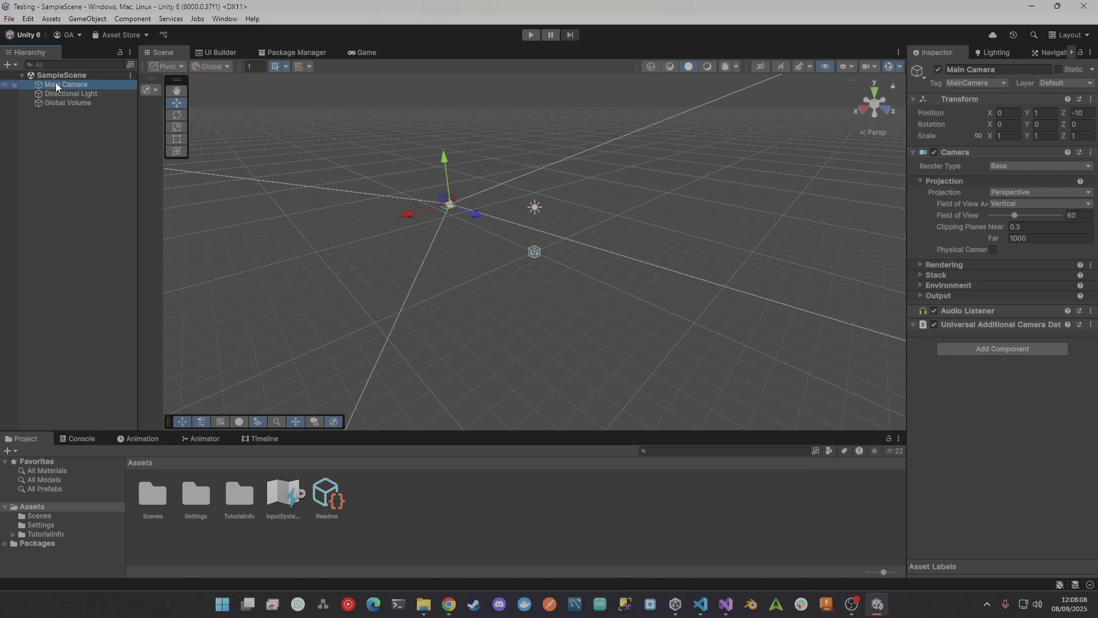
{"action": "left_click", "coordinate": [363, 54]}
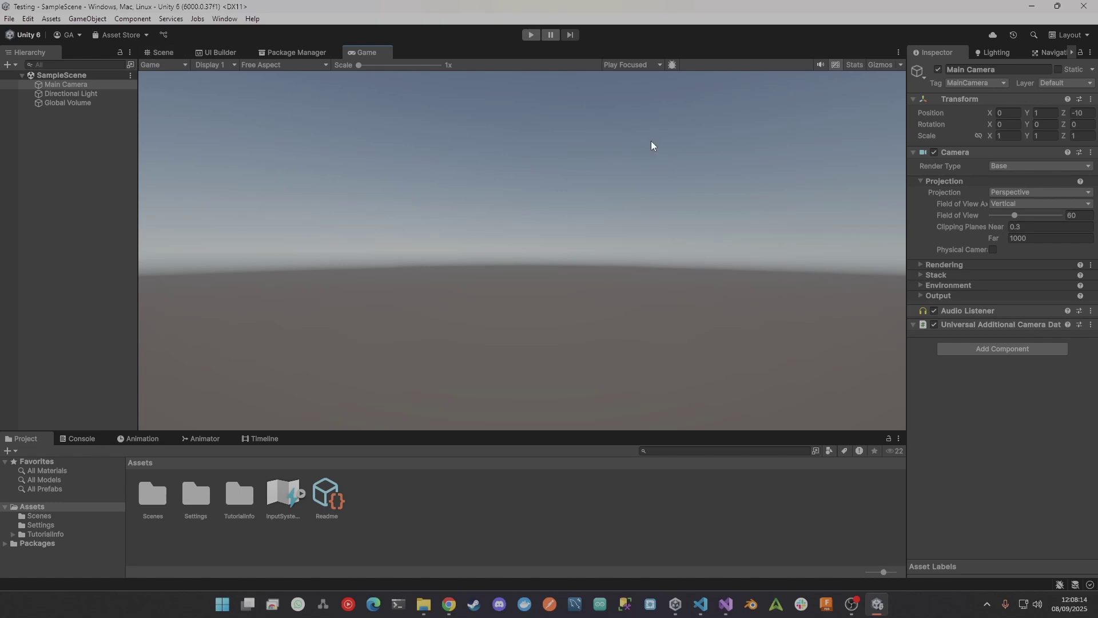
{"action": "left_click", "coordinate": [169, 51]}
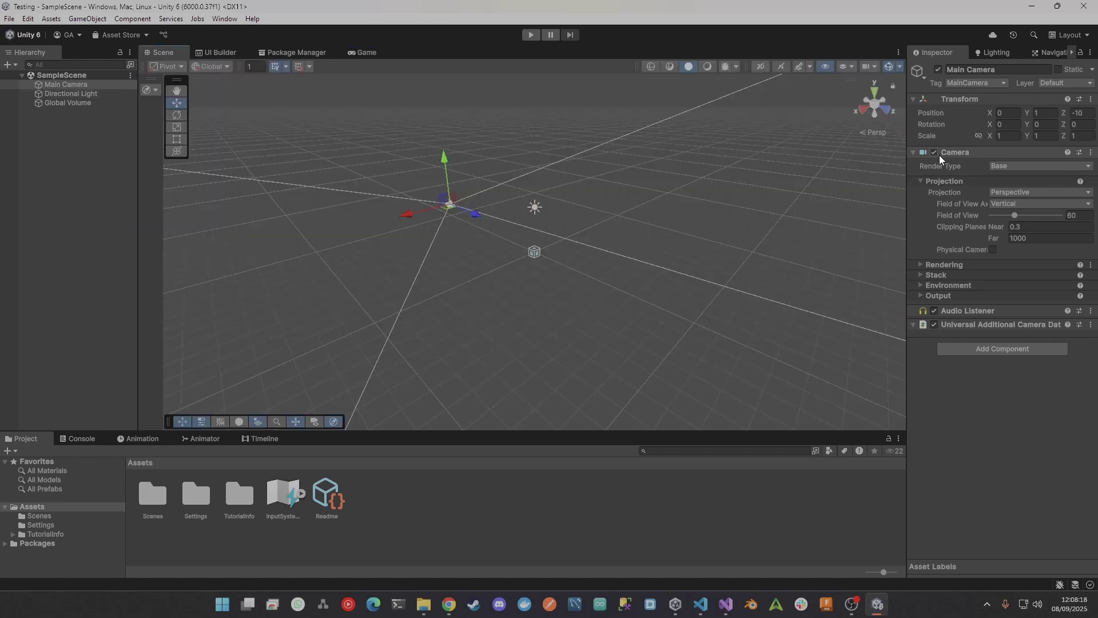
{"action": "left_click", "coordinate": [1006, 167]}
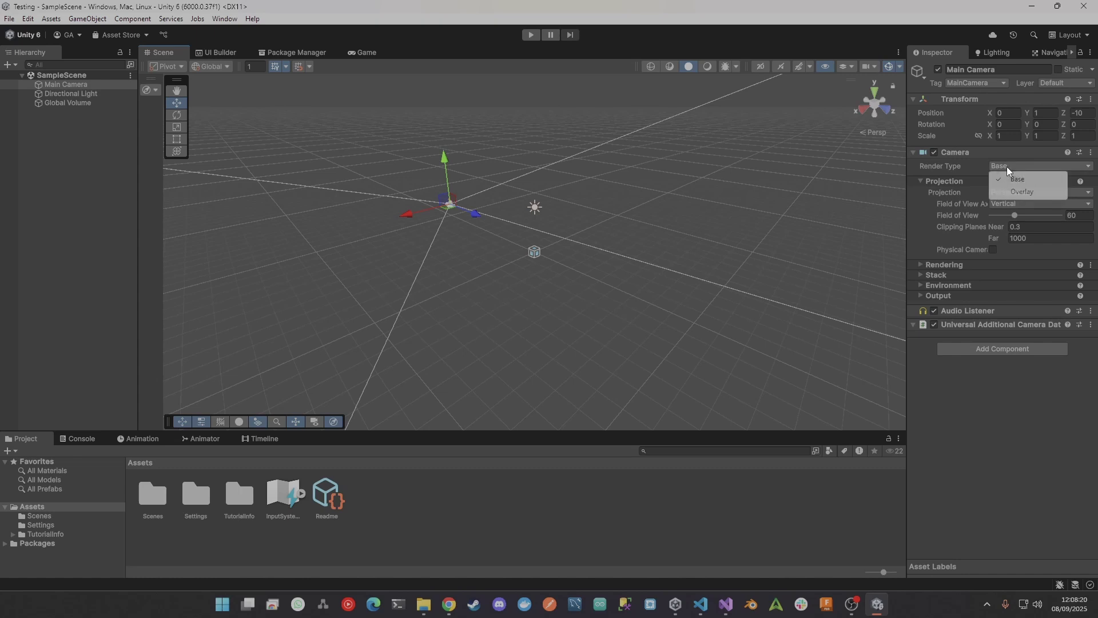
{"action": "left_click", "coordinate": [946, 194]}
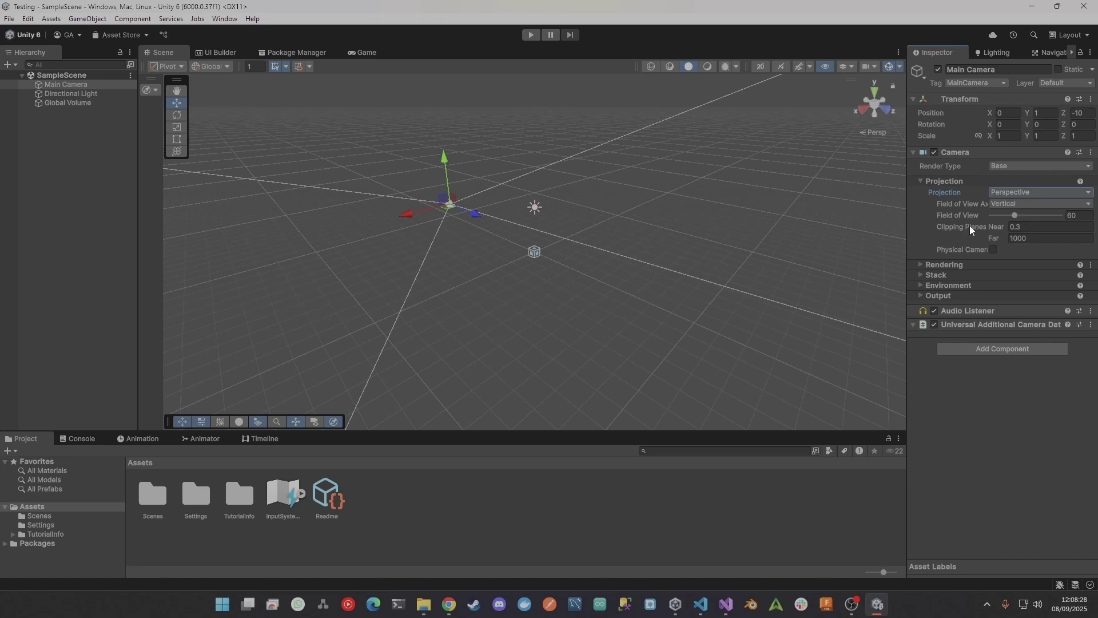
{"action": "left_click", "coordinate": [921, 296]}
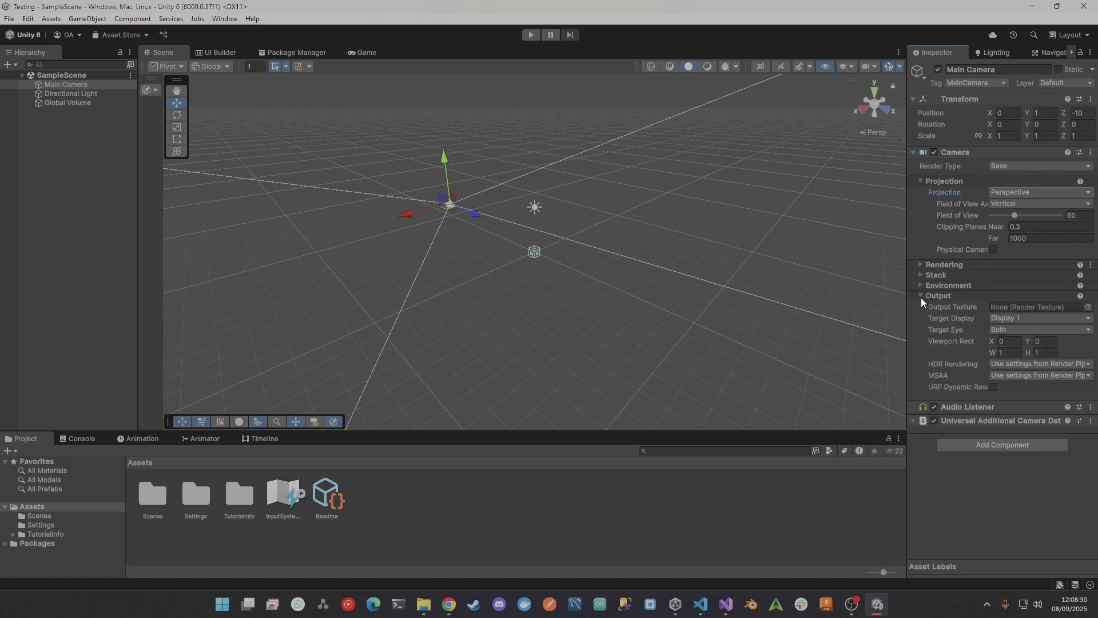
{"action": "left_click", "coordinate": [921, 296]}
{"action": "left_click", "coordinate": [922, 265]}
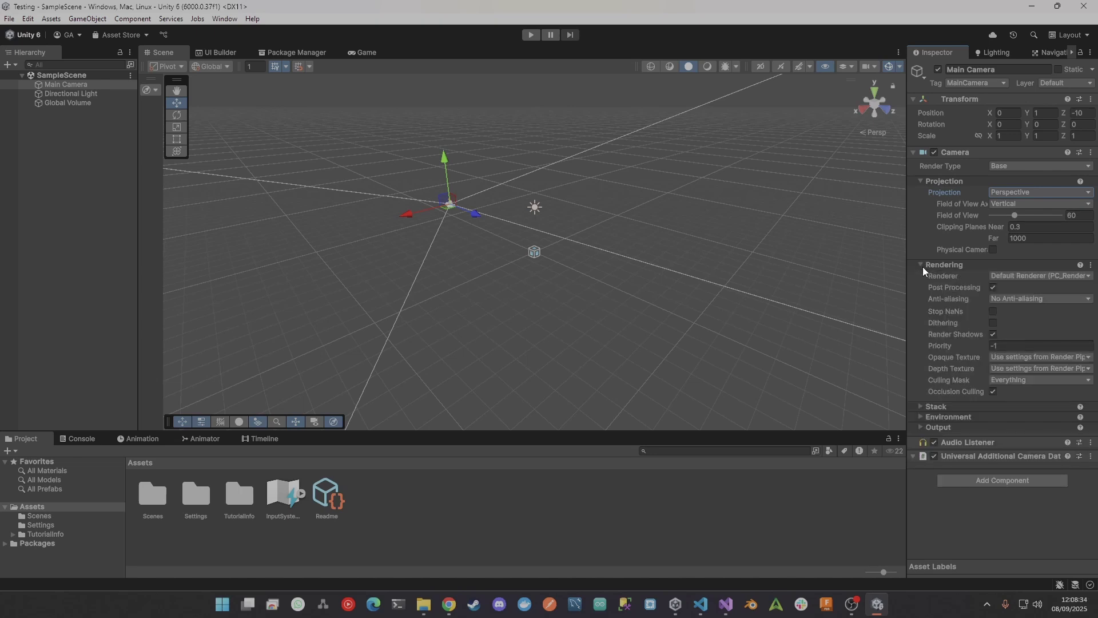
{"action": "left_click", "coordinate": [922, 265]}
Compare Orthographic and Perspective projection on the Main Camera in the Game view, ending with Perspective
{"action": "left_click", "coordinate": [362, 53]}
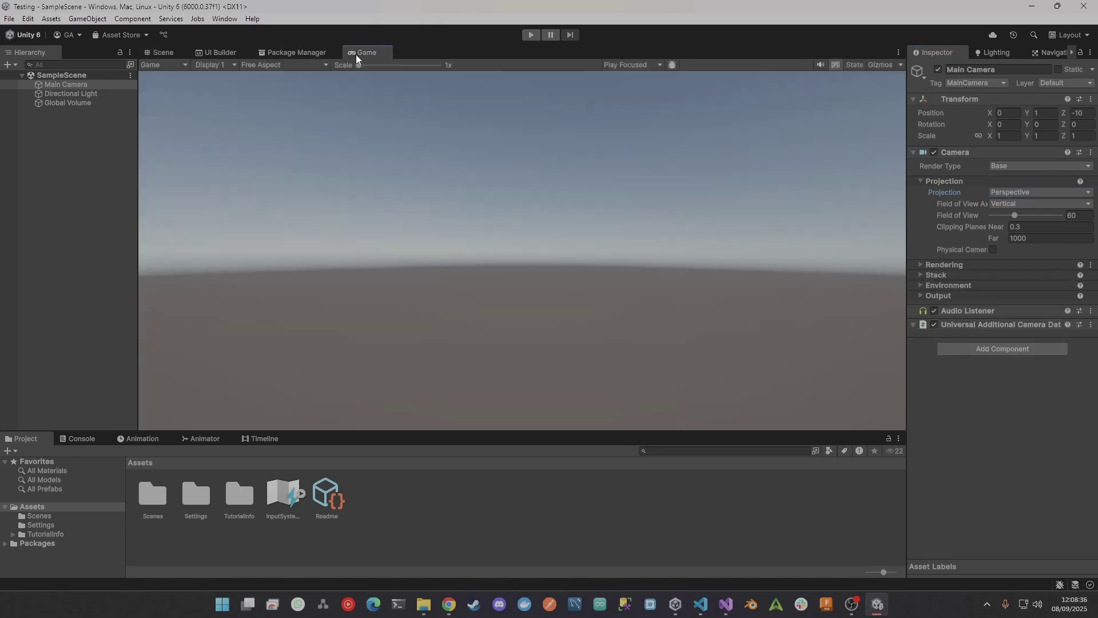
{"action": "left_click", "coordinate": [1014, 194]}
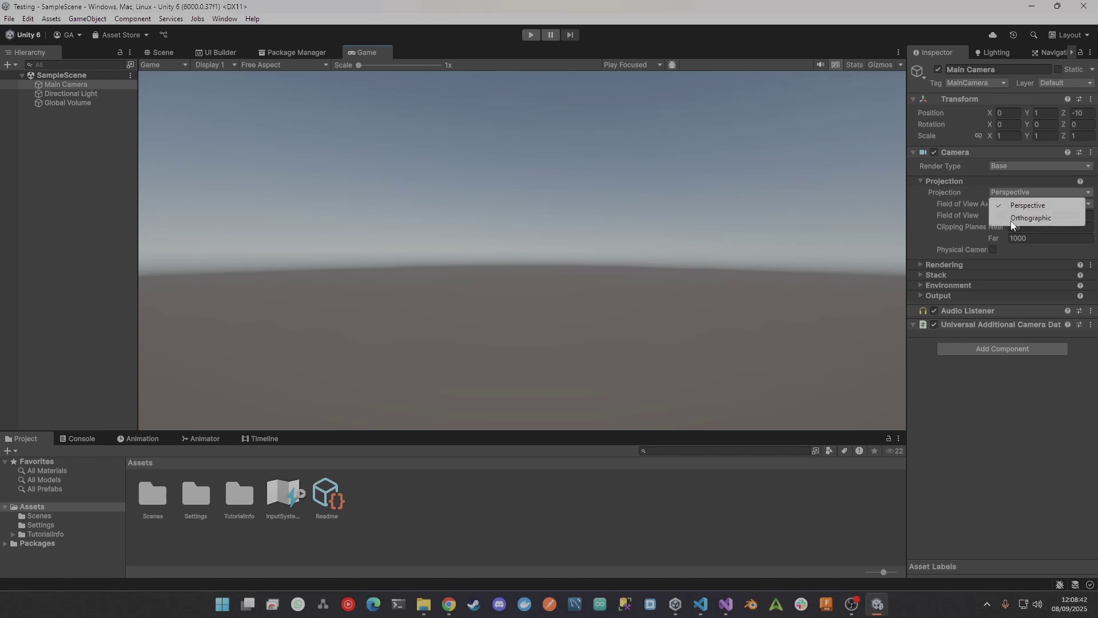
{"action": "left_click", "coordinate": [1027, 218]}
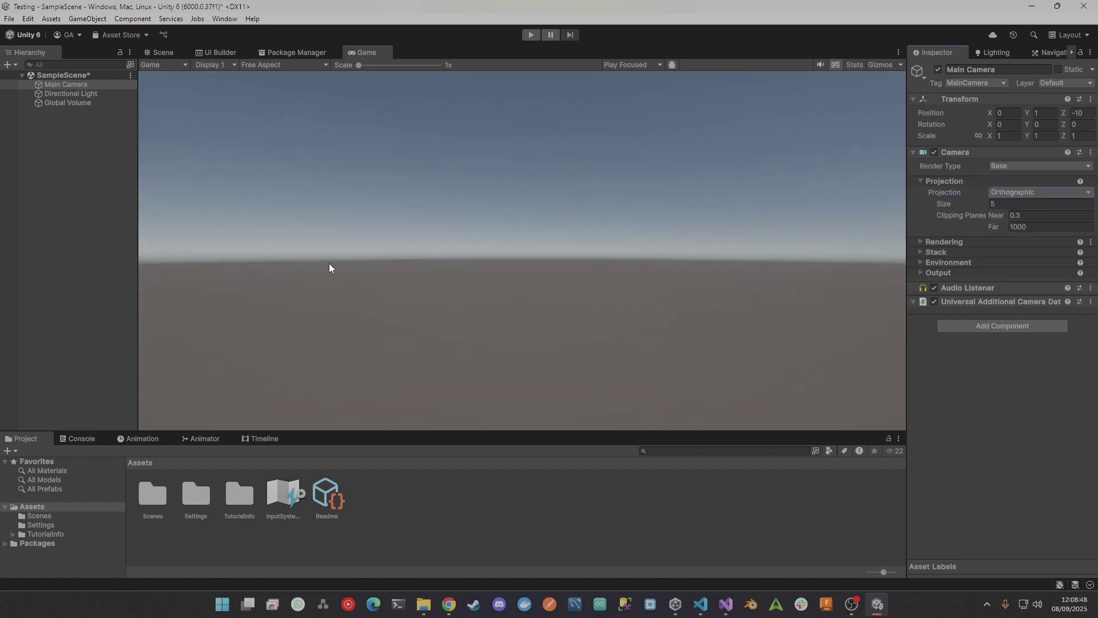
{"action": "left_click", "coordinate": [1023, 193]}
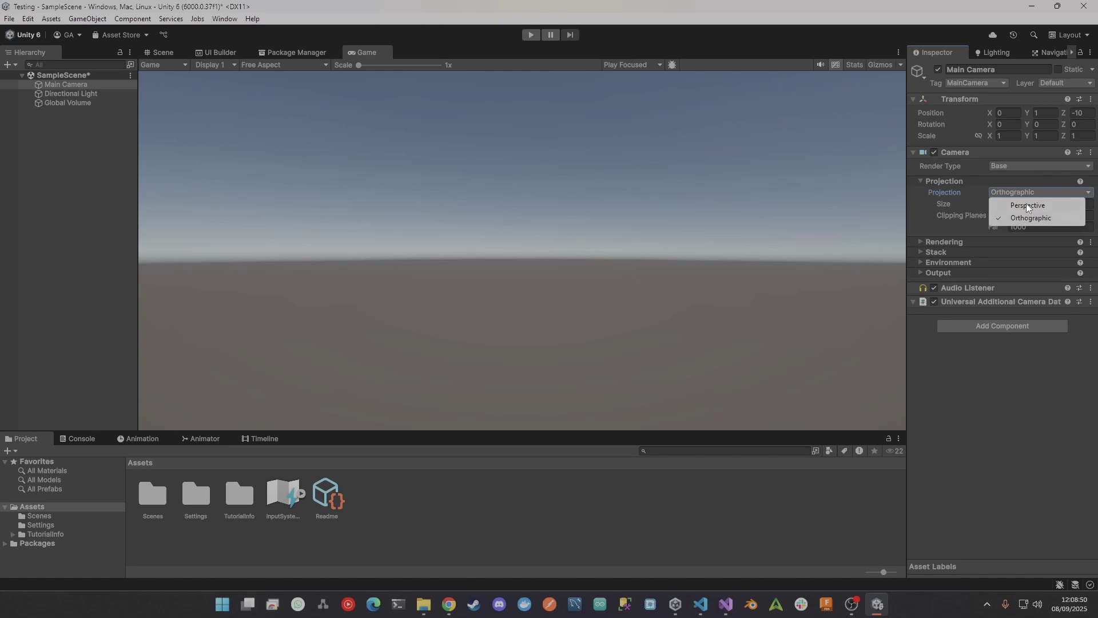
{"action": "left_click", "coordinate": [1028, 206]}
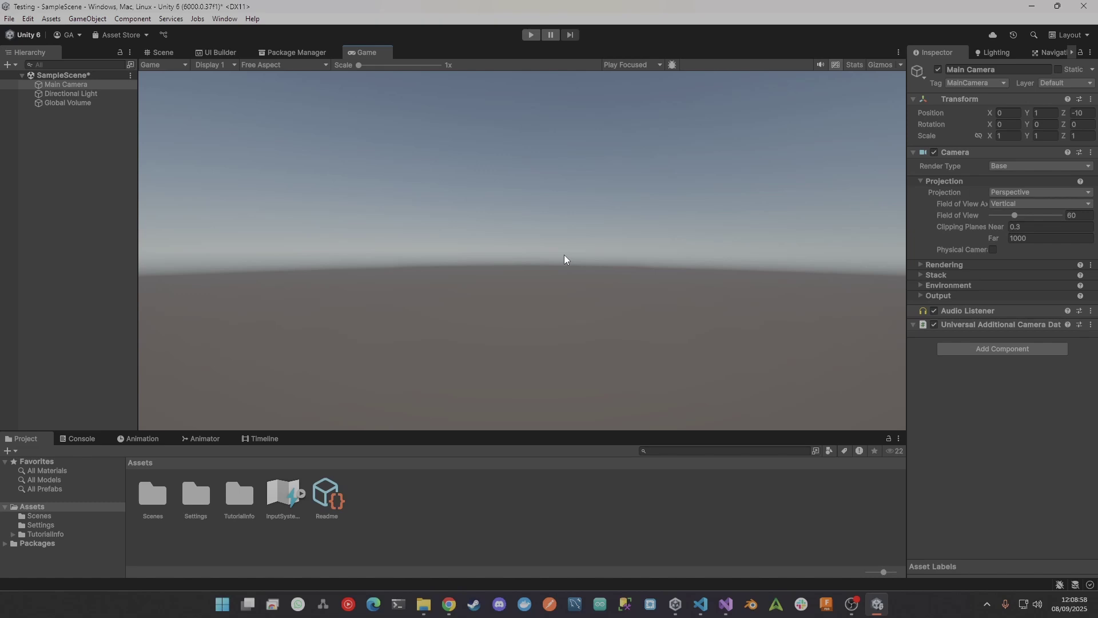
{"action": "left_click", "coordinate": [1038, 191]}
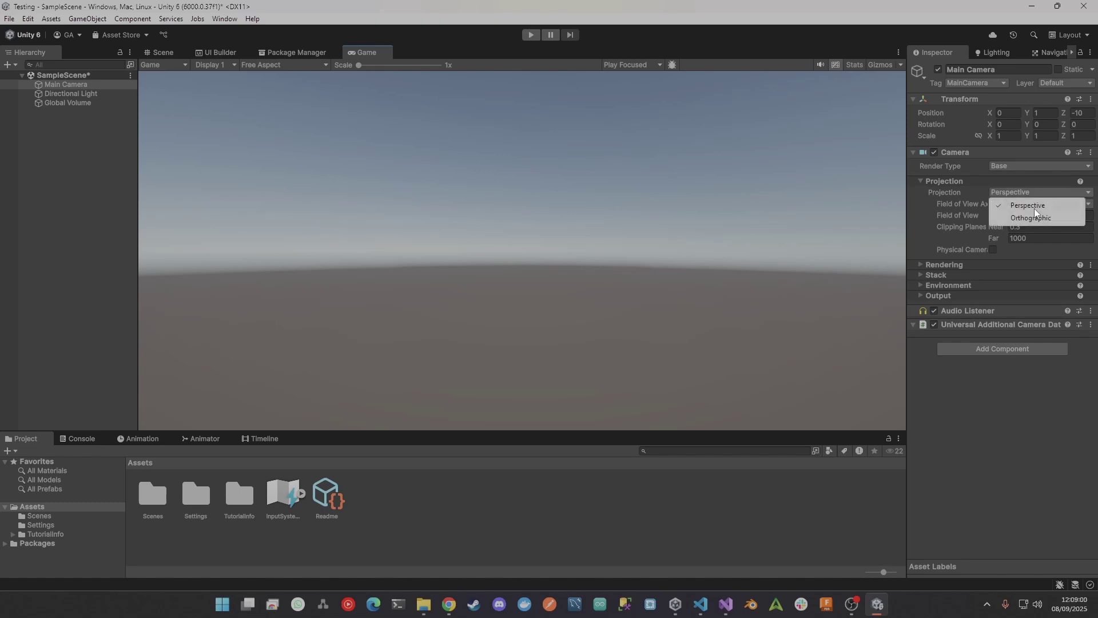
{"action": "left_click", "coordinate": [1030, 218]}
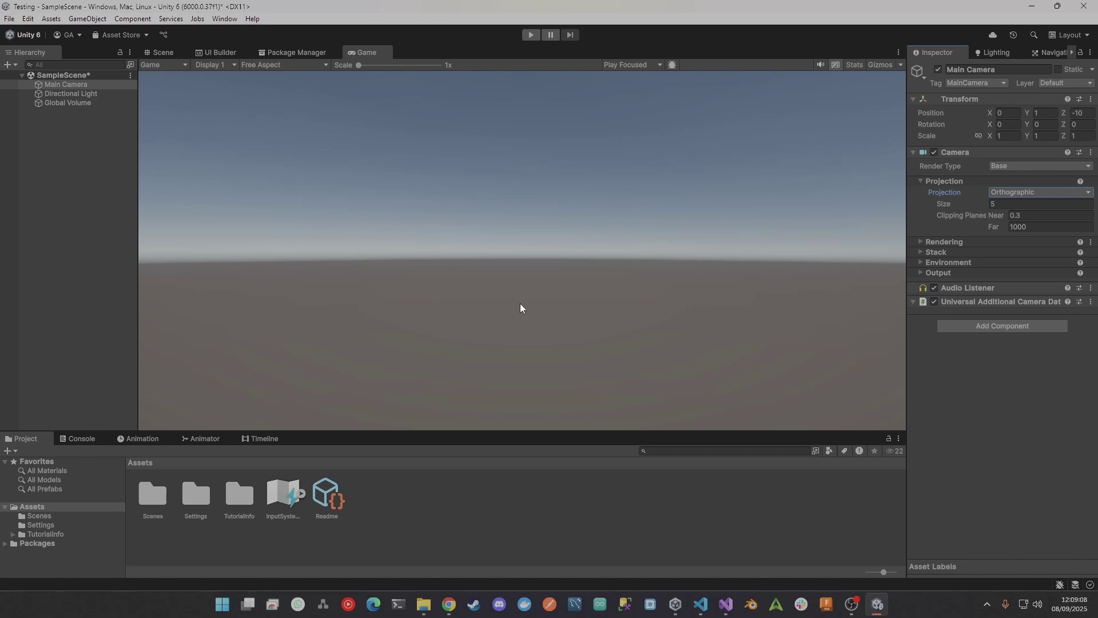
{"action": "left_click", "coordinate": [995, 195]}
{"action": "left_click", "coordinate": [1004, 204]}
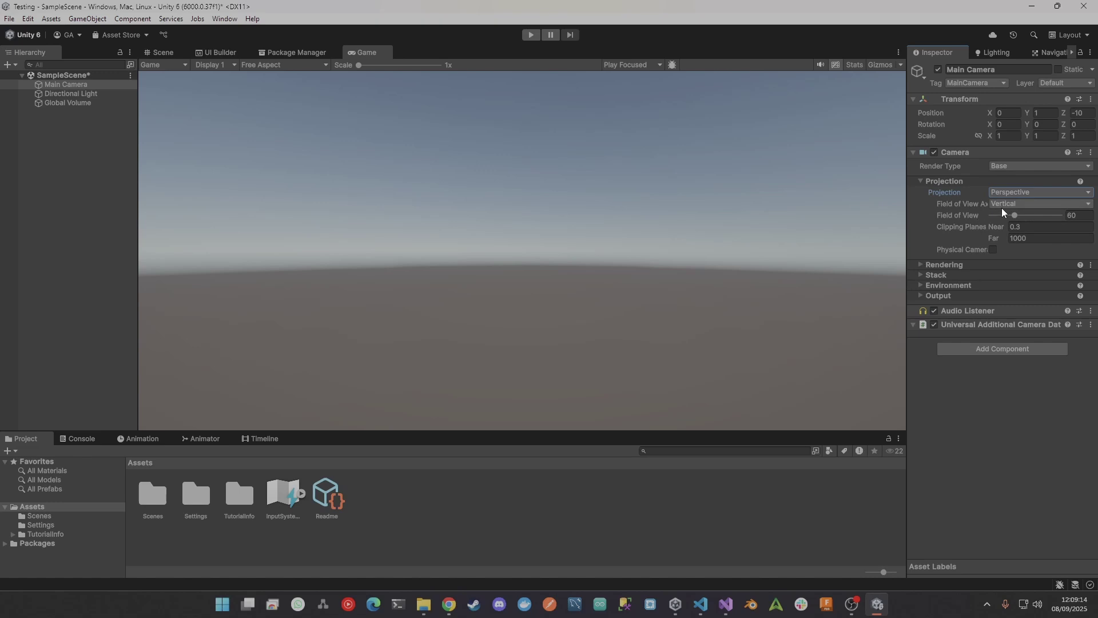
Try the camera's field of view axis as Horizontal and its field of view at 179, restoring Vertical and 60
{"action": "left_click", "coordinate": [1011, 204]}
{"action": "left_click", "coordinate": [1022, 230]}
{"action": "left_click", "coordinate": [1027, 204]}
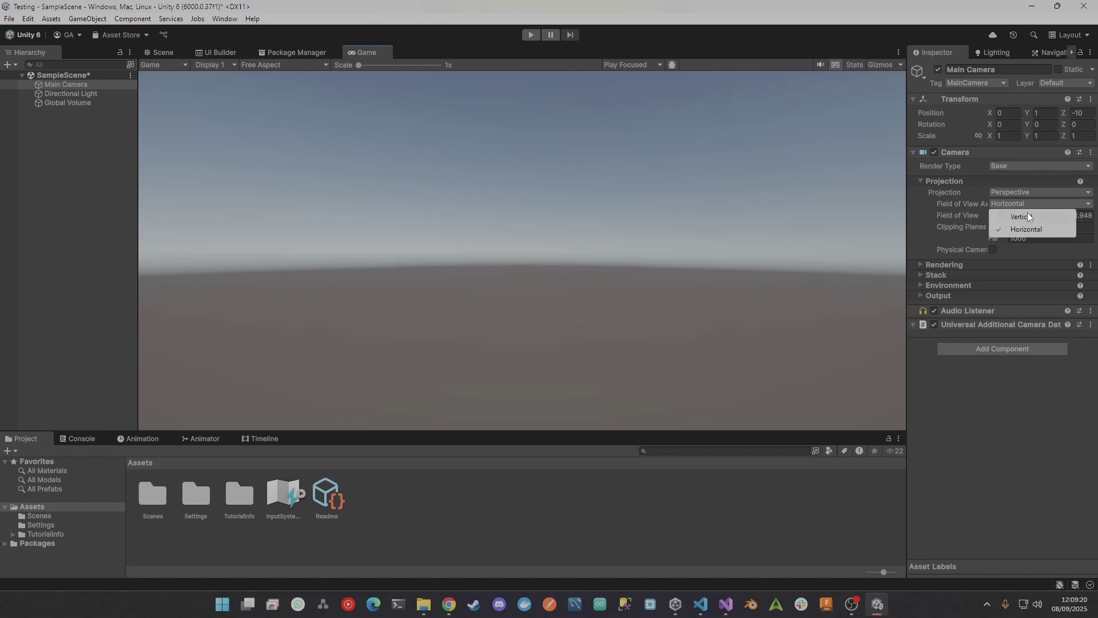
{"action": "left_click", "coordinate": [1027, 215]}
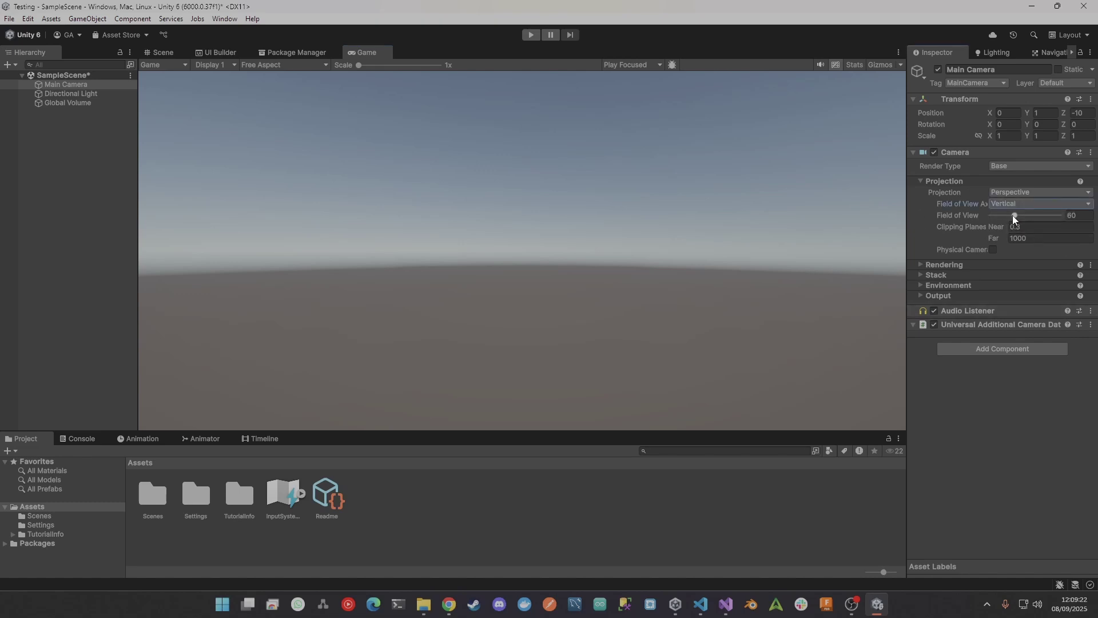
{"action": "left_click_drag", "start_coordinate": [1014, 215], "coordinate": [1065, 218]}
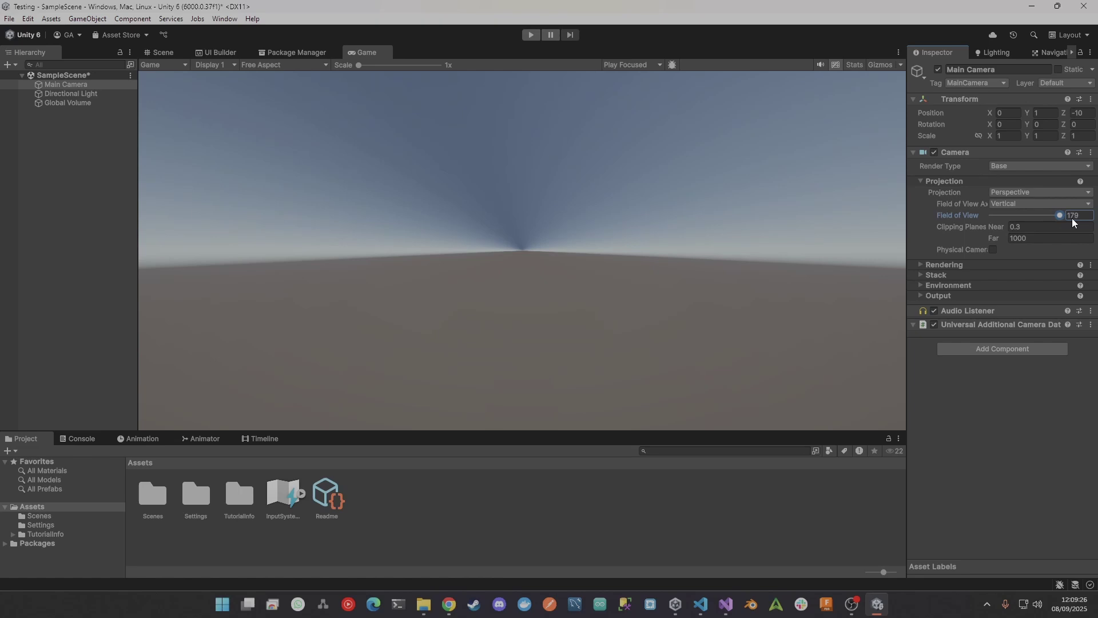
{"action": "left_click_drag", "start_coordinate": [1069, 218], "coordinate": [1014, 219]}
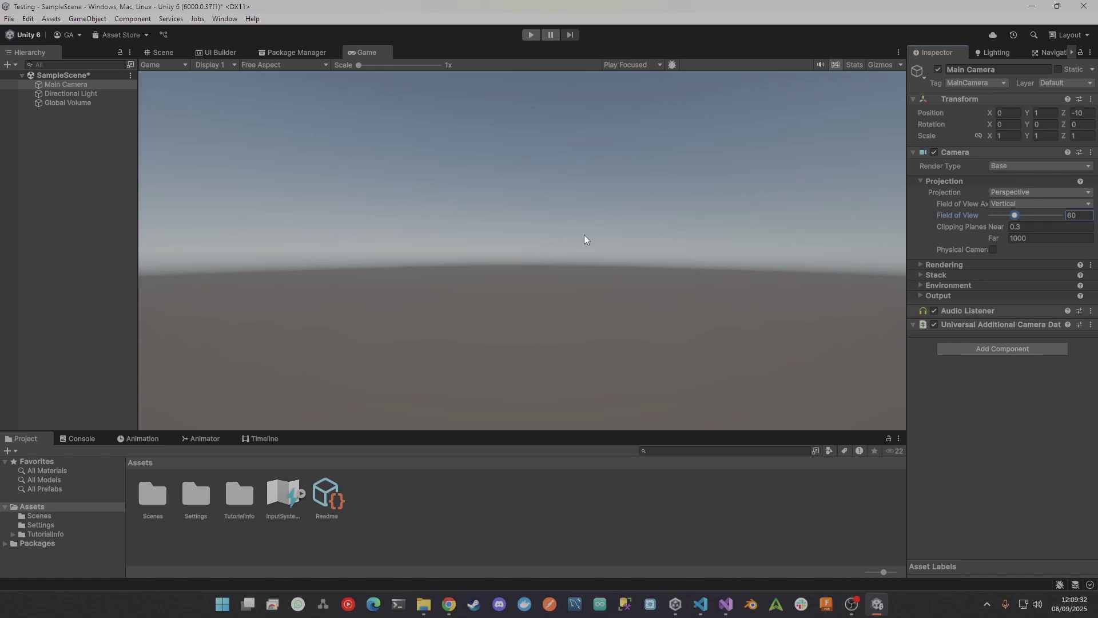
Deselect the Main Camera and compare the Scene view with the Game view, ending in the Scene view
{"action": "left_click", "coordinate": [490, 567]}
{"action": "left_click", "coordinate": [406, 527]}
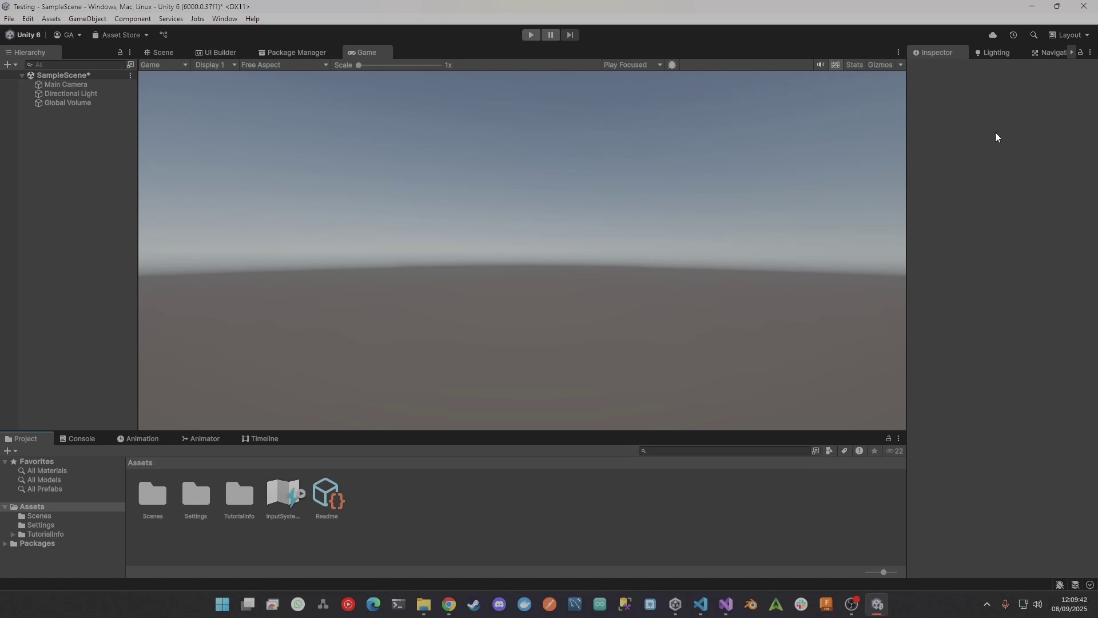
{"action": "left_click", "coordinate": [176, 55]}
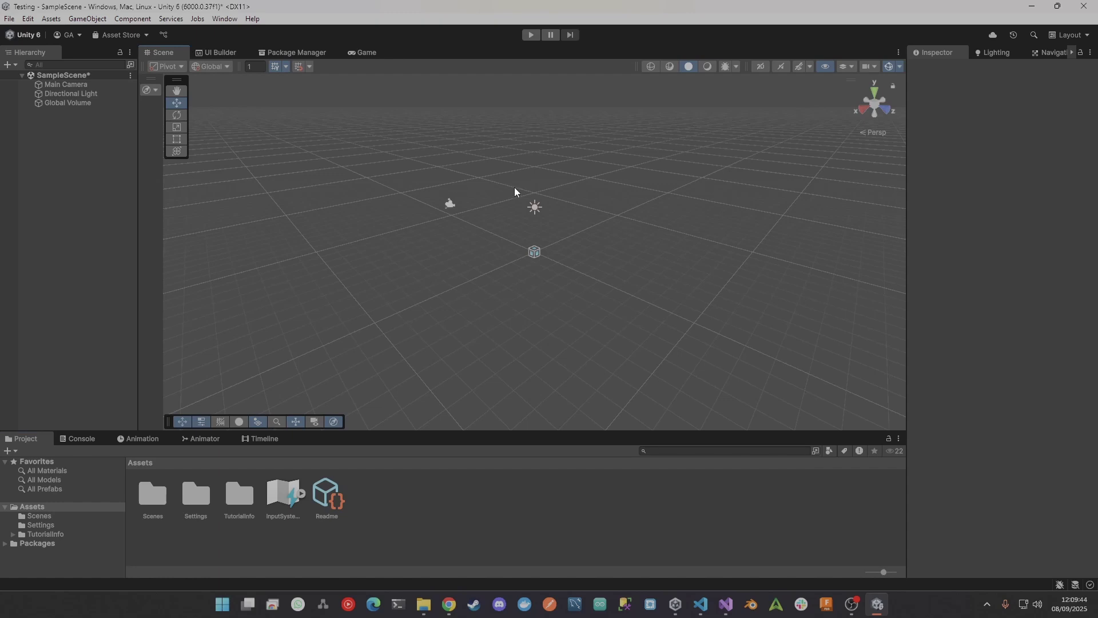
{"action": "left_click", "coordinate": [365, 52]}
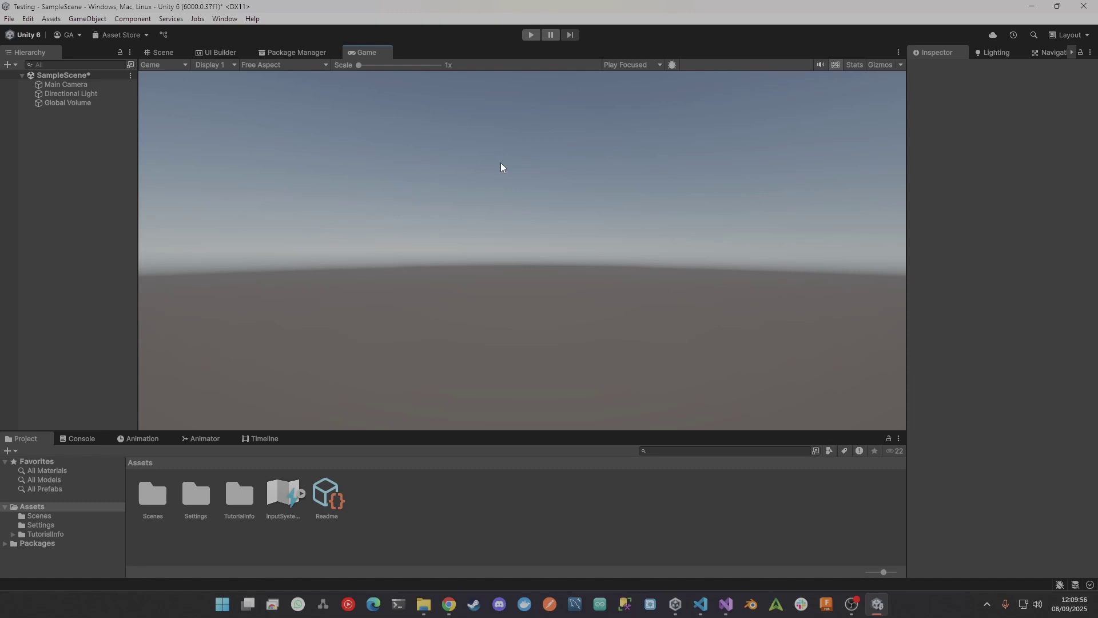
{"action": "left_click", "coordinate": [159, 53]}
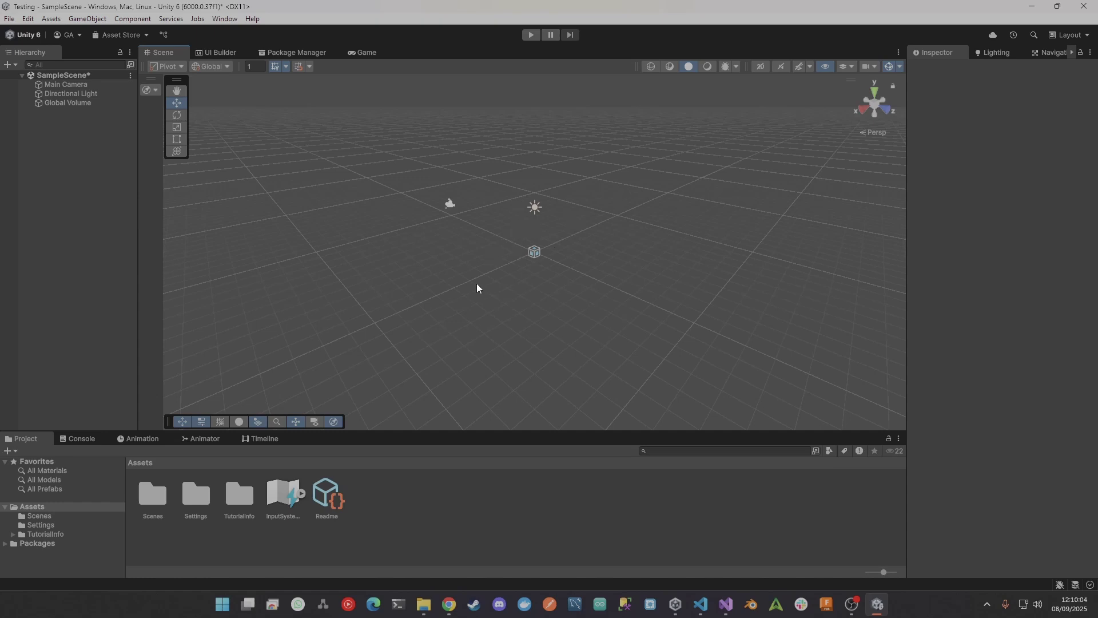
Inspect the Directional Light, Global Volume and Main Camera by selecting each in the Scene view, ending with nothing selected
{"action": "right_click_drag", "start_coordinate": [467, 289], "coordinate": [462, 216]}
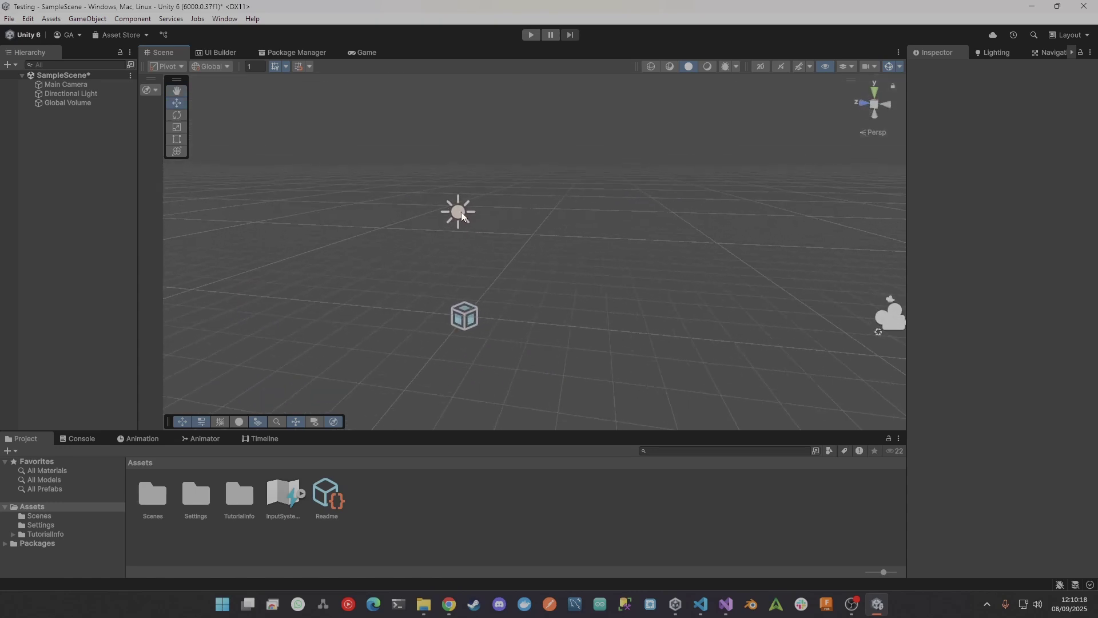
{"action": "middle_click_drag", "start_coordinate": [462, 216], "coordinate": [403, 200]}
{"action": "left_click", "coordinate": [404, 199]}
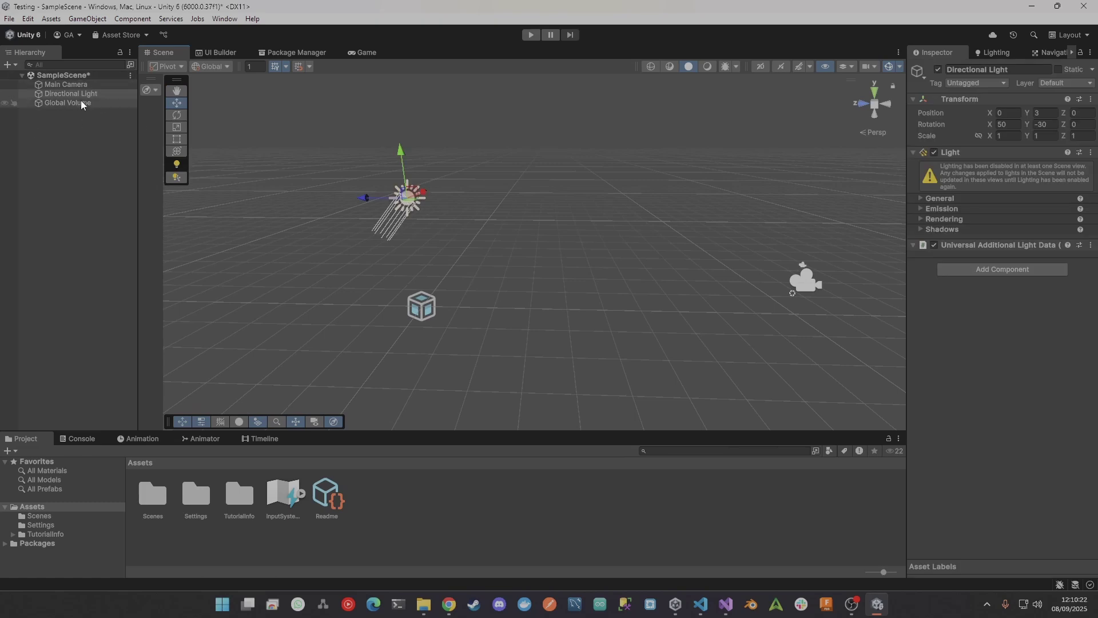
{"action": "left_click", "coordinate": [424, 311]}
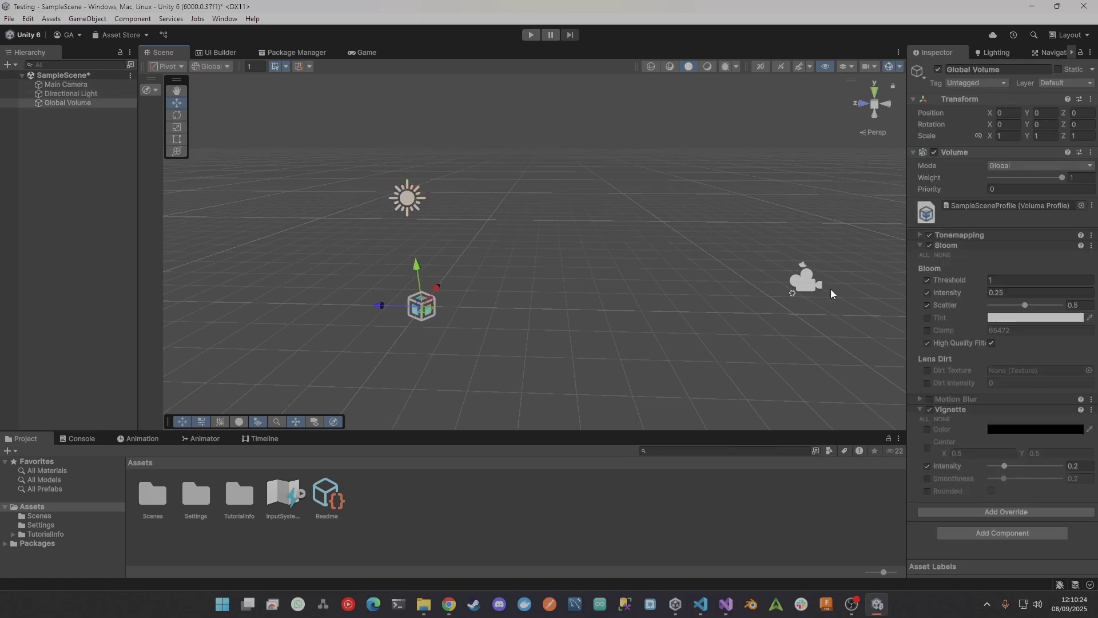
{"action": "left_click", "coordinate": [806, 282]}
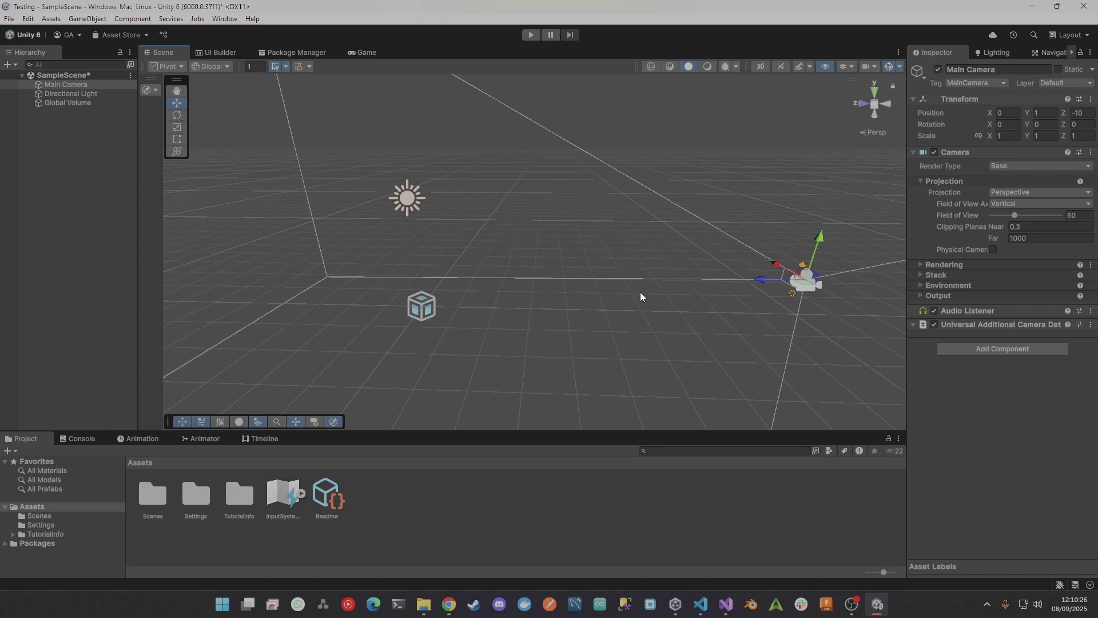
{"action": "right_click_drag", "start_coordinate": [640, 292], "coordinate": [680, 310]}
{"action": "key", "text": "s"}
{"action": "left_click", "coordinate": [626, 307]}
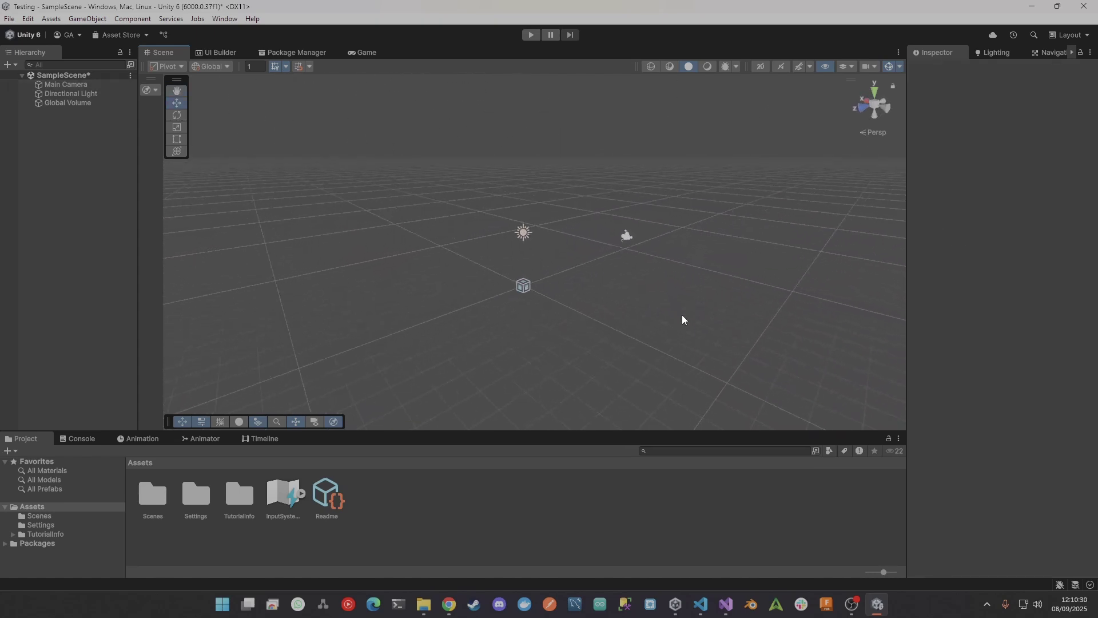
{"action": "right_click_drag", "start_coordinate": [681, 314], "coordinate": [649, 337]}
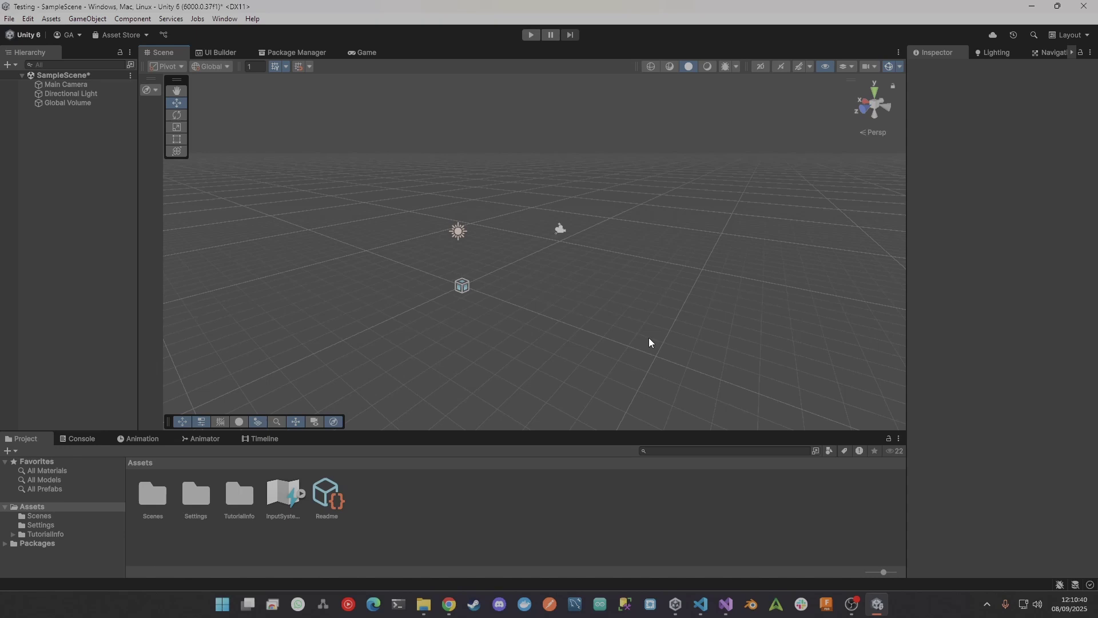
Add a 3D Plane object to the scene, keeping its default name
{"action": "left_click", "coordinate": [72, 252]}
{"action": "right_click", "coordinate": [72, 137]}
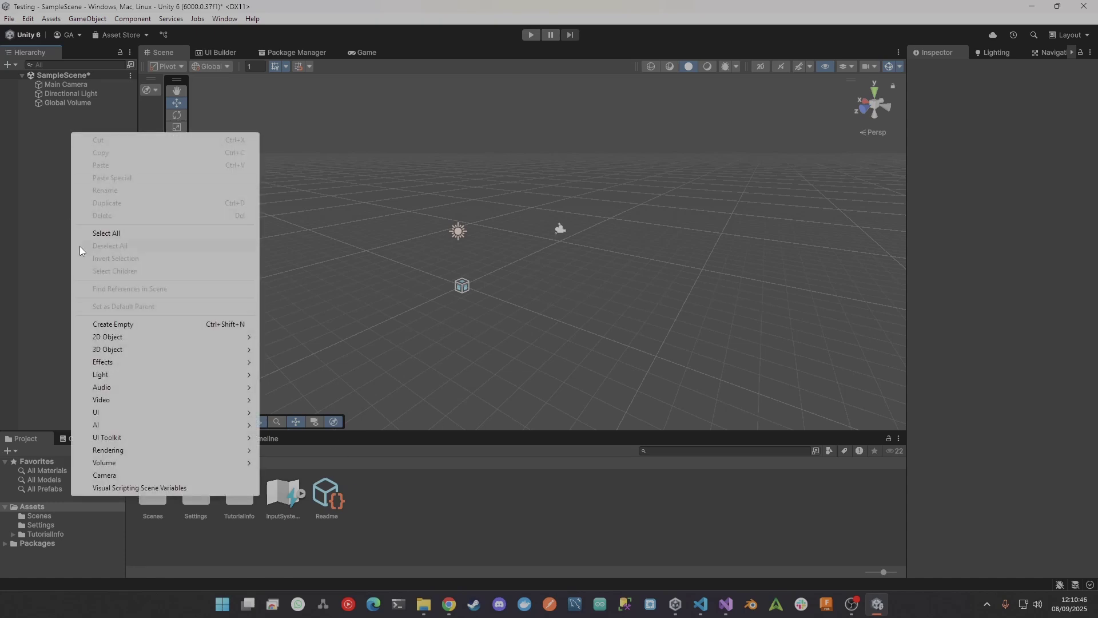
{"action": "right_click", "coordinate": [55, 182]}
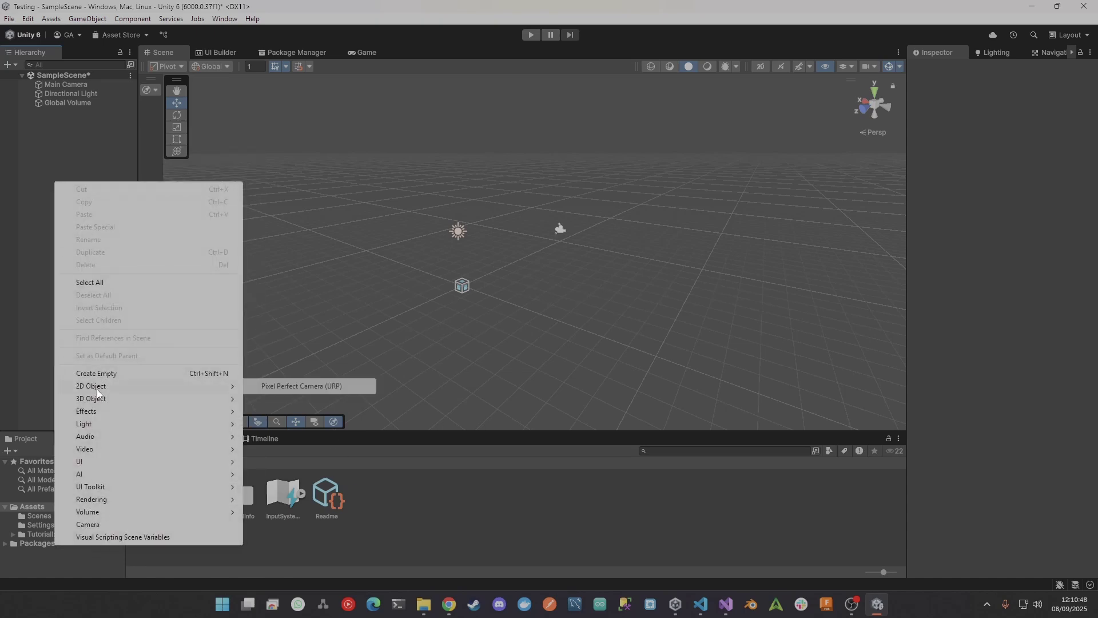
{"action": "mouse_move", "coordinate": [99, 399]}
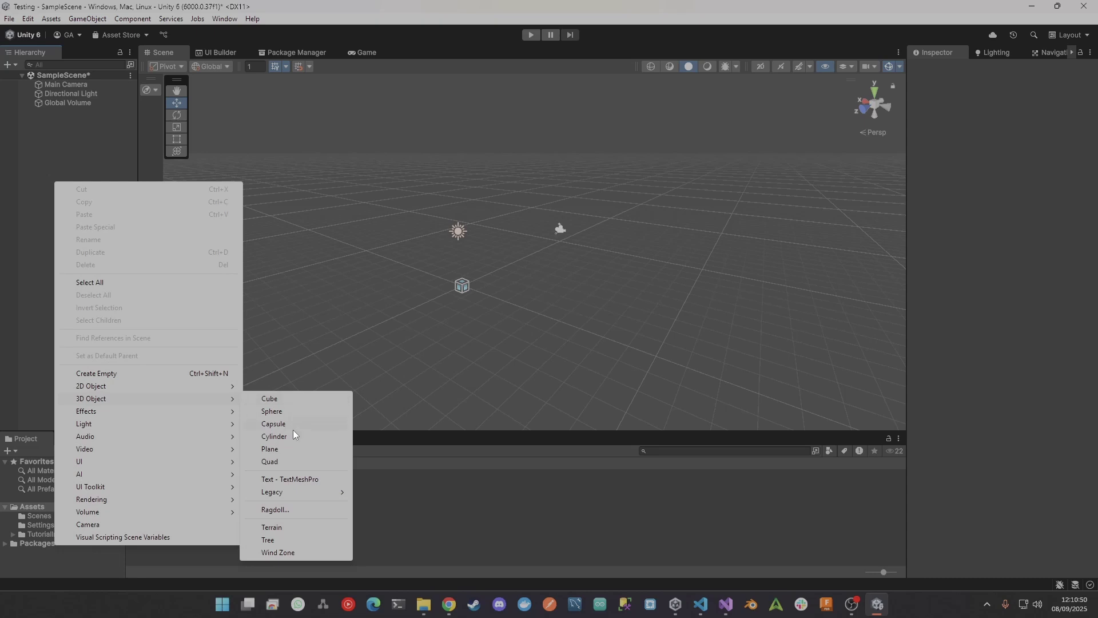
{"action": "left_click", "coordinate": [278, 448]}
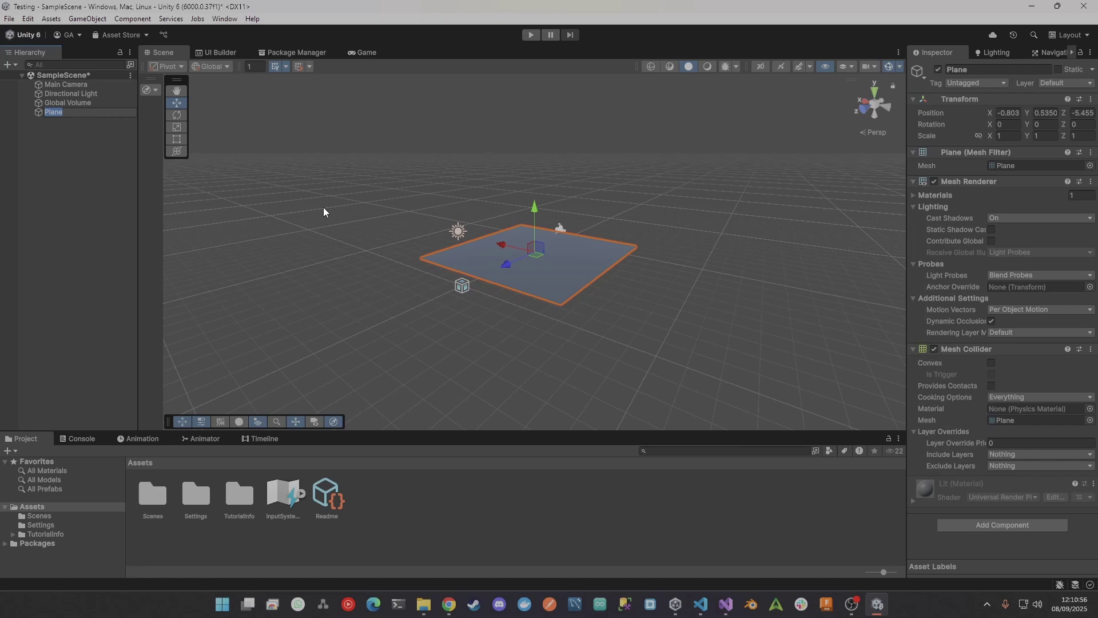
{"action": "key", "text": "Return"}
Try adjusting the plane's X position and X rotation, and undo both changes
{"action": "right_click_drag", "start_coordinate": [567, 270], "coordinate": [463, 281]}
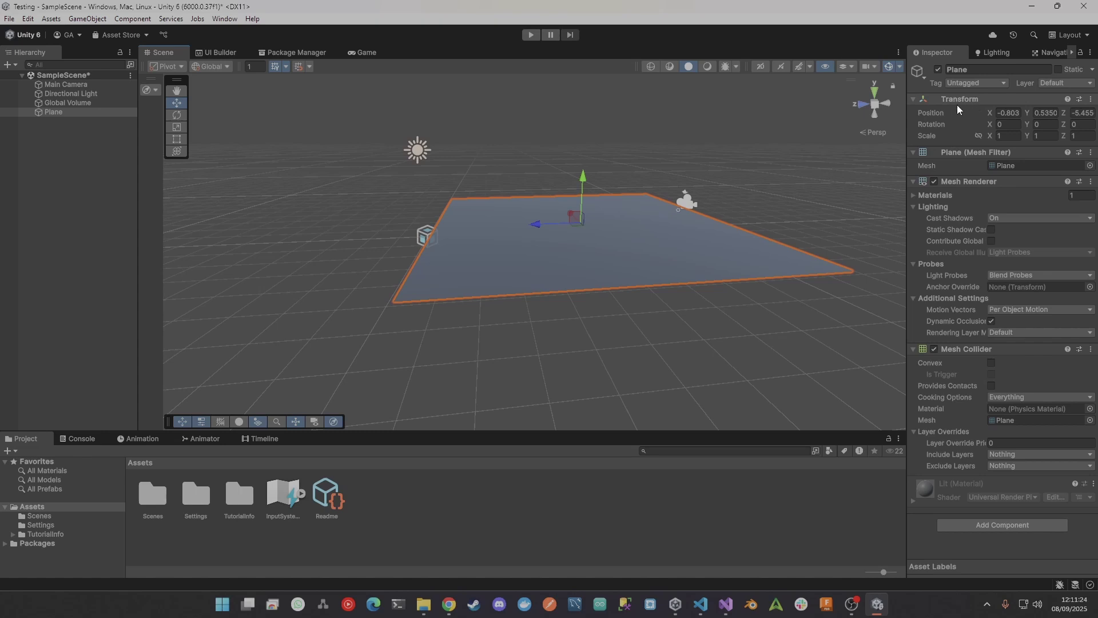
{"action": "right_click_drag", "start_coordinate": [475, 287], "coordinate": [511, 279]}
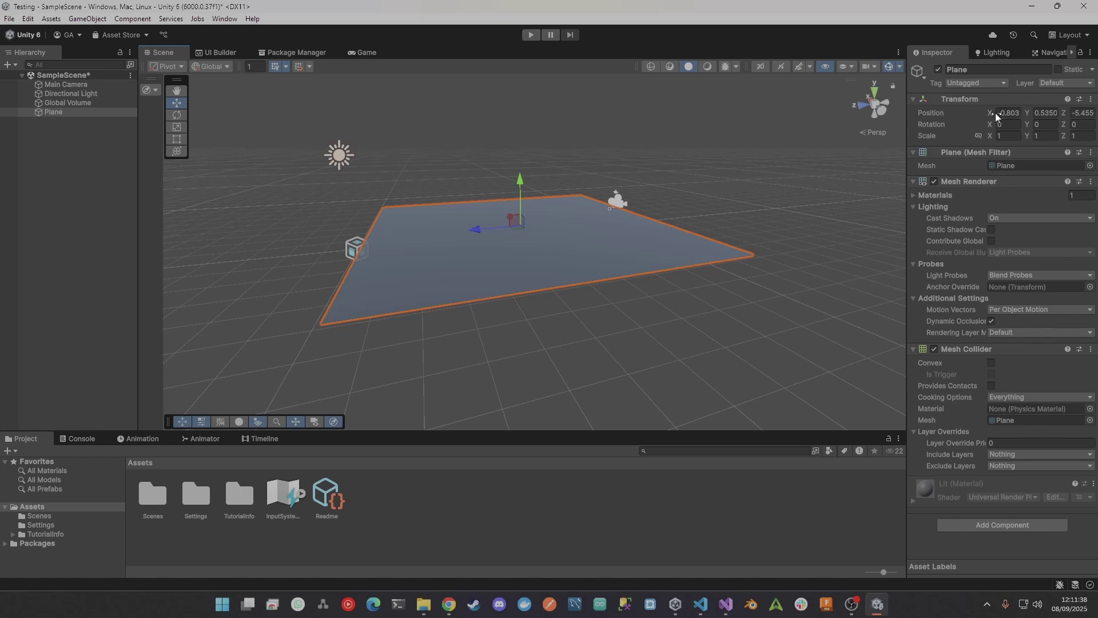
{"action": "mouse_move", "coordinate": [995, 112]}
{"action": "left_mouse_down"}
{"action": "mouse_move", "coordinate": [915, 129]}
{"action": "mouse_move", "coordinate": [1007, 147]}
{"action": "mouse_move", "coordinate": [1015, 134]}
{"action": "mouse_move", "coordinate": [955, 132]}
{"action": "mouse_move", "coordinate": [1018, 127]}
{"action": "mouse_move", "coordinate": [979, 129]}
{"action": "mouse_move", "coordinate": [995, 127]}
{"action": "left_mouse_up"}
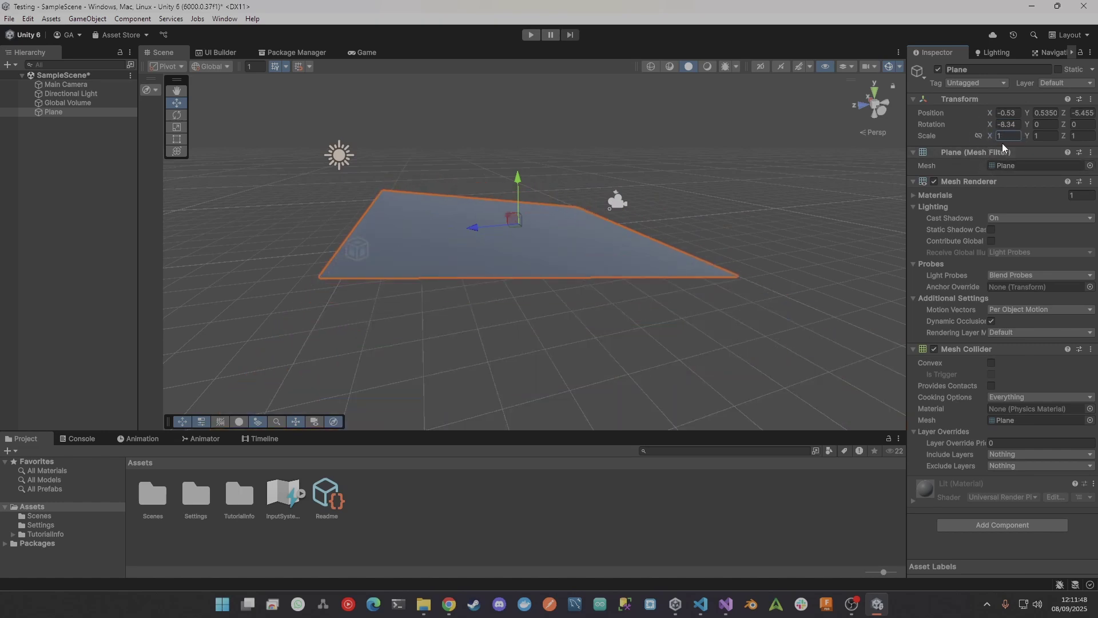
{"action": "key", "text": "ctrl+z"}
{"action": "key", "text": "ctrl+z"}
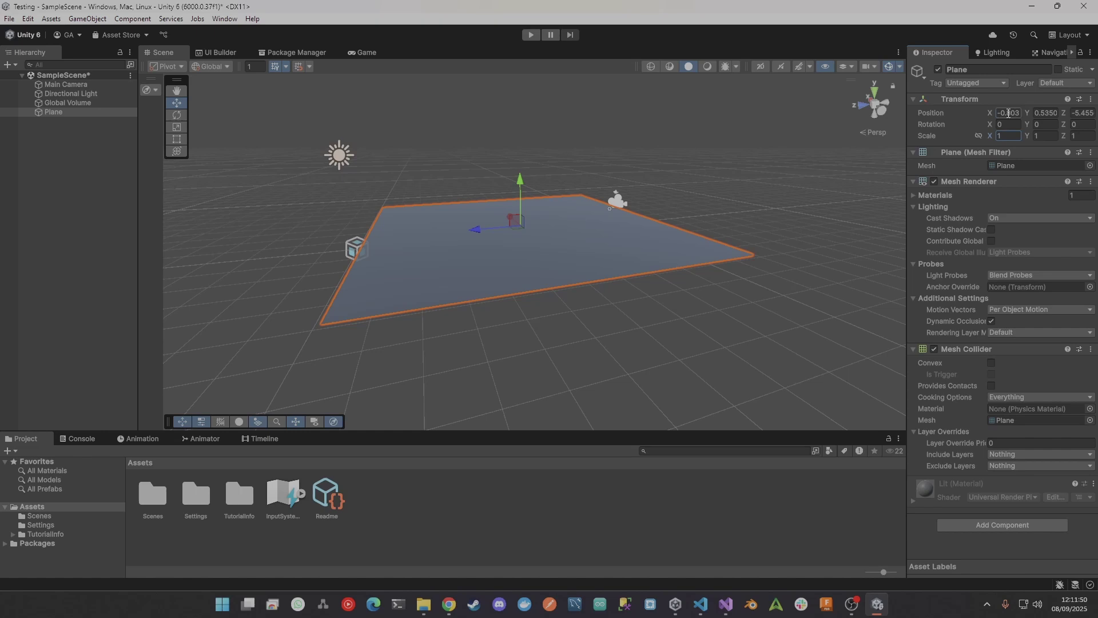
Set the plane's position to X 0, Y 0, Z 0
{"action": "left_click", "coordinate": [1008, 112]}
{"action": "type", "text": "0"}
{"action": "key", "text": "Tab"}
{"action": "type", "text": "0"}
{"action": "key", "text": "Tab"}
{"action": "type", "text": "0"}
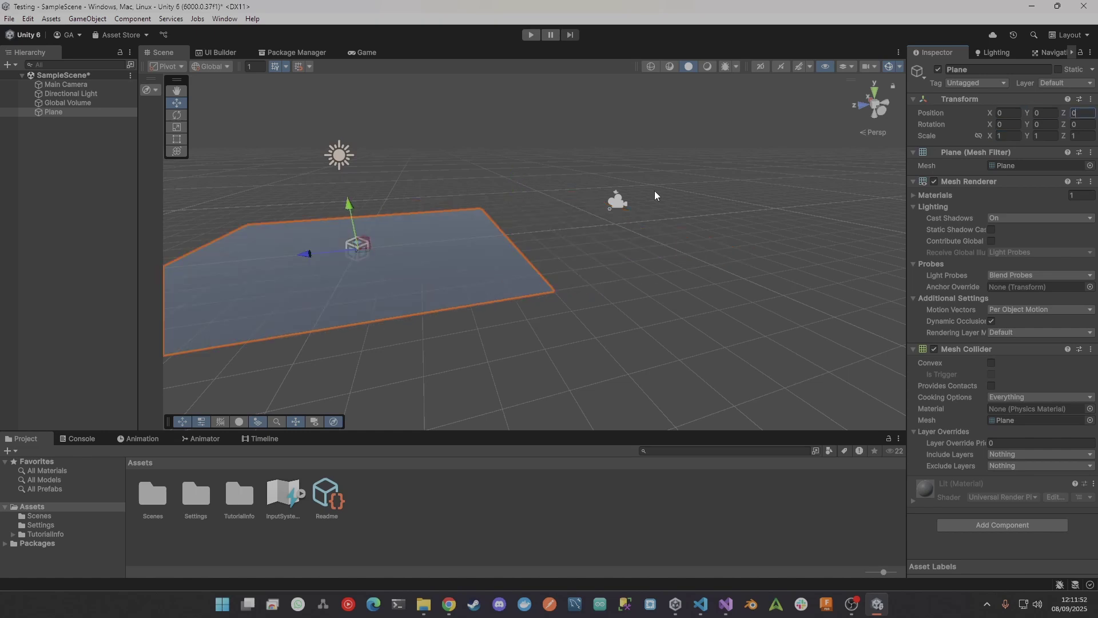
Add a 3D Cube object to the scene as a separate top-level object
{"action": "right_click_drag", "start_coordinate": [654, 196], "coordinate": [680, 255]}
{"action": "key", "text": "w"}
{"action": "key", "text": "a"}
{"action": "key", "text": "s"}
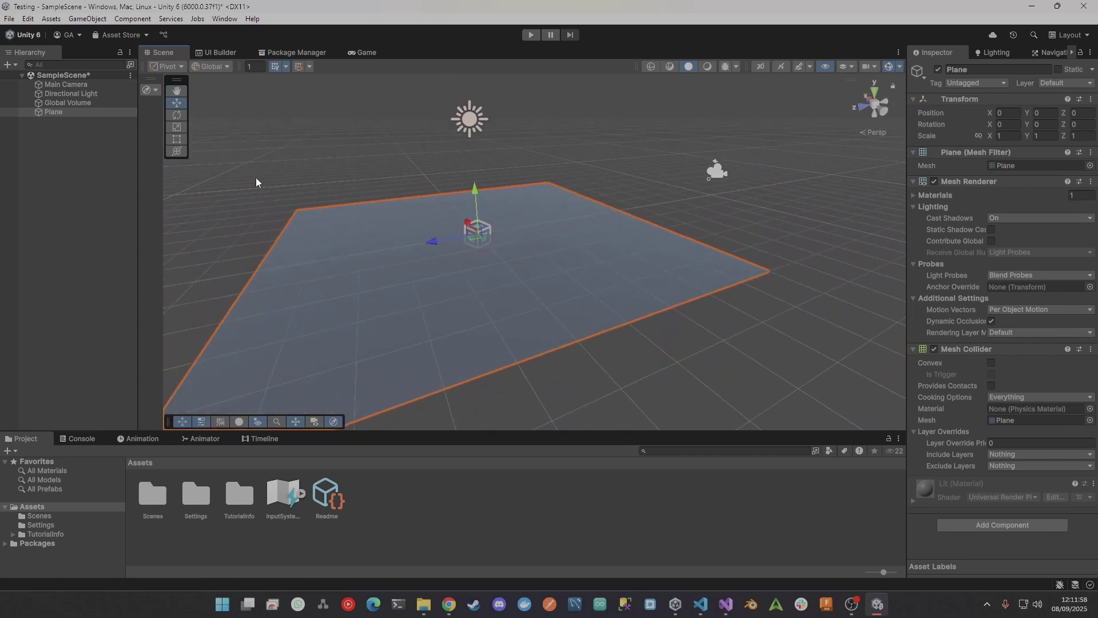
{"action": "right_click", "coordinate": [77, 138]}
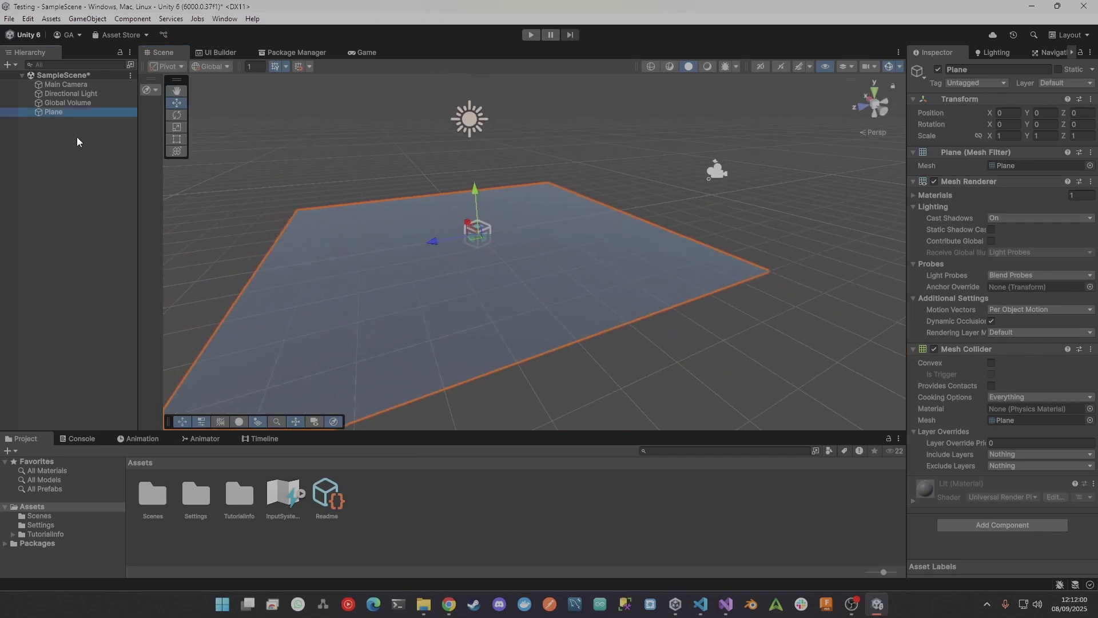
{"action": "mouse_move", "coordinate": [118, 356]}
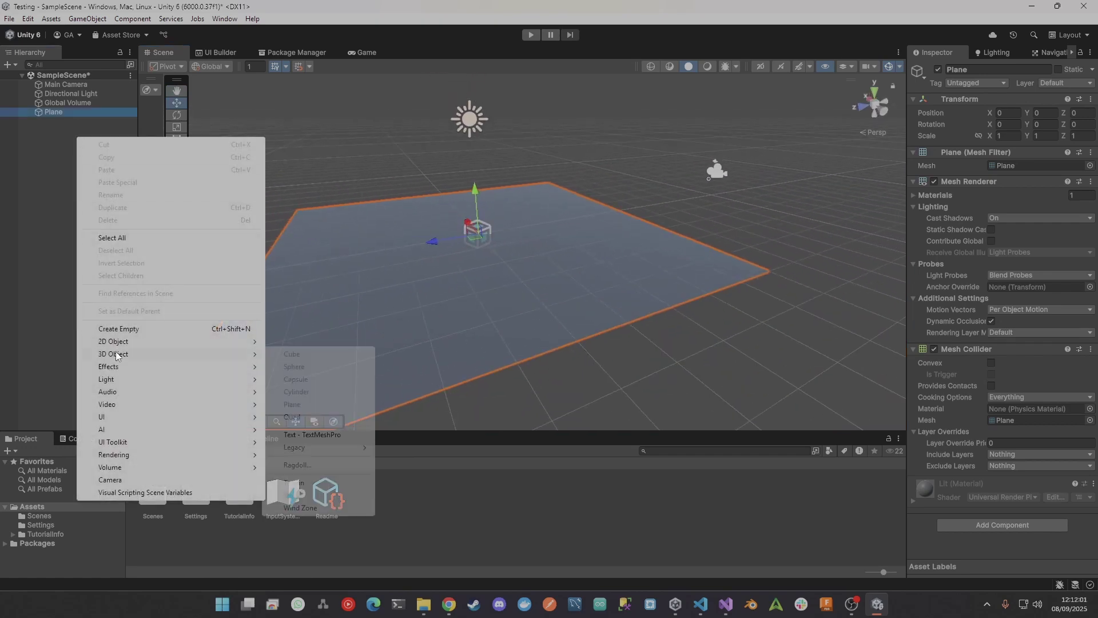
{"action": "left_click", "coordinate": [305, 354]}
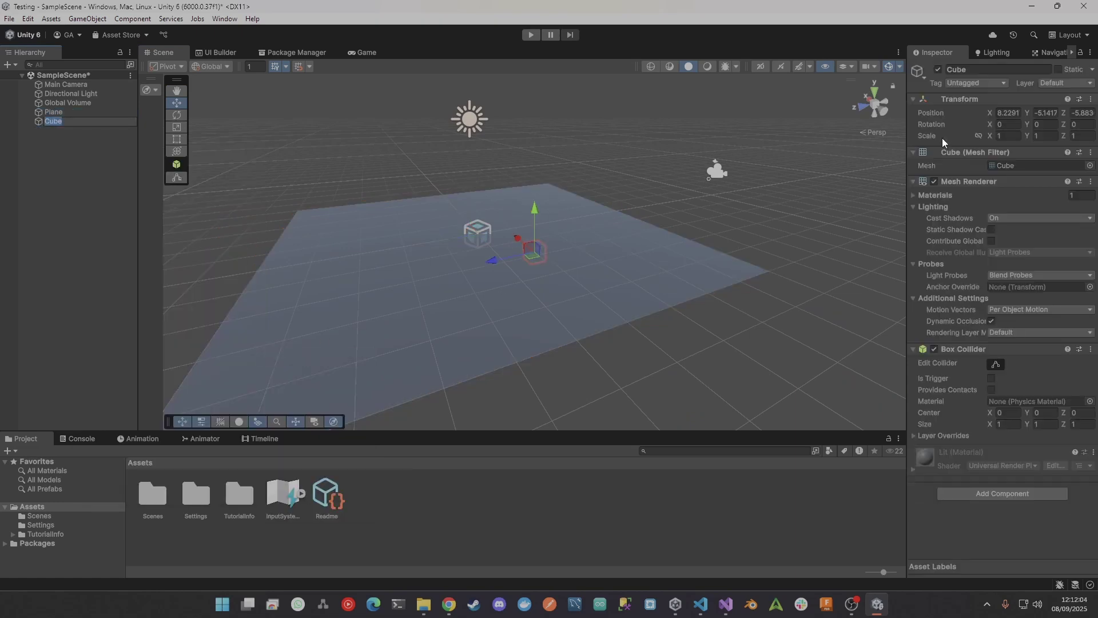
Set the cube's position to X 0, Y 0, Z 0
{"action": "left_click", "coordinate": [1008, 113]}
{"action": "type", "text": "0"}
{"action": "key", "text": "Tab"}
{"action": "type", "text": "0"}
{"action": "key", "text": "Tab"}
{"action": "type", "text": "0"}
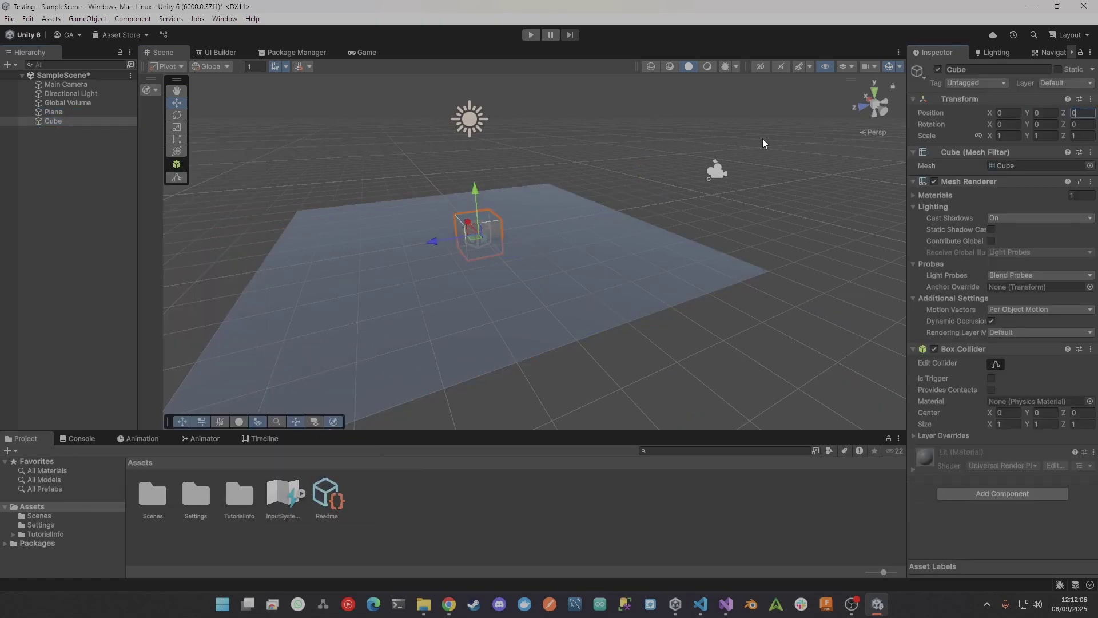
Add a 3D Sphere object to the scene as a separate top-level object
{"action": "right_click", "coordinate": [72, 145]}
{"action": "mouse_move", "coordinate": [127, 359]}
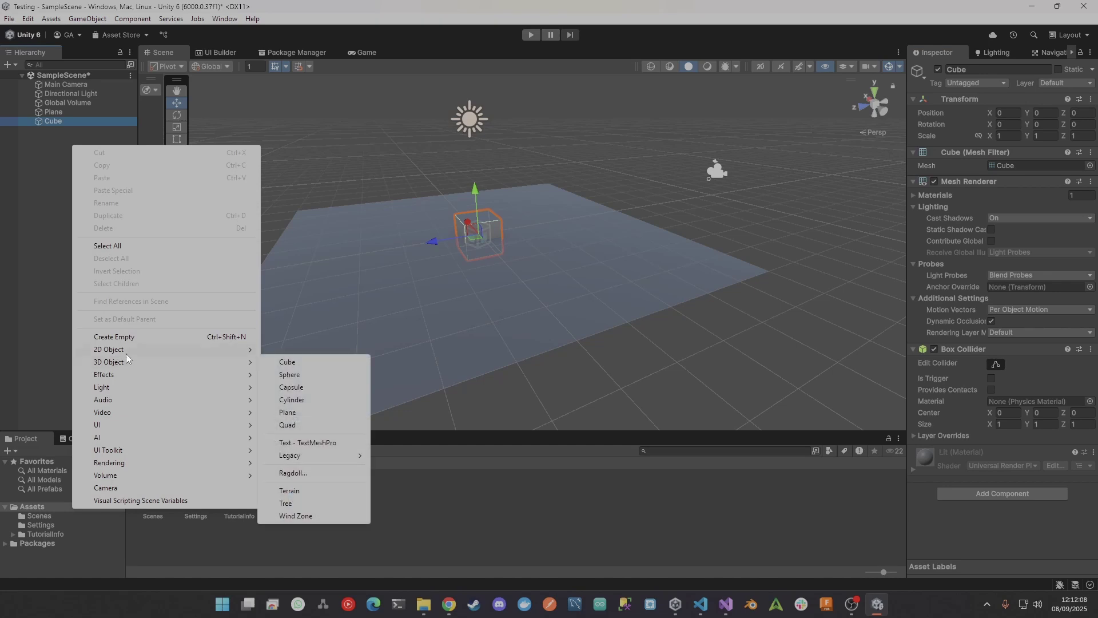
{"action": "mouse_move", "coordinate": [236, 362]}
{"action": "left_click", "coordinate": [317, 375]}
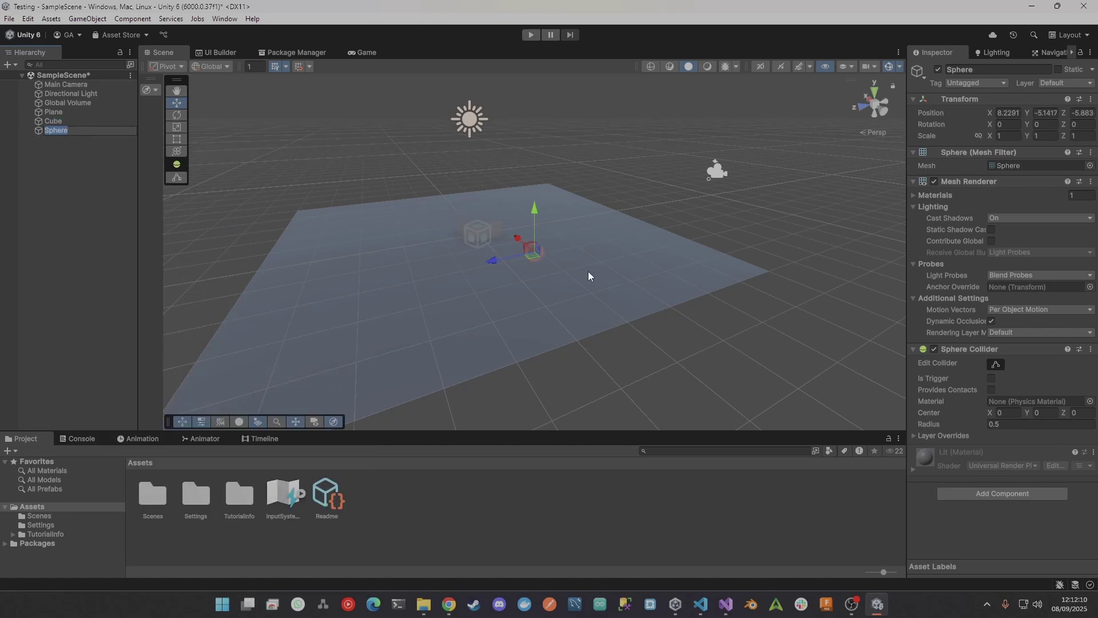
Set the sphere's position to X 0, Y 0, Z 0
{"action": "left_click", "coordinate": [1006, 114]}
{"action": "type", "text": "0"}
{"action": "key", "text": "Tab"}
{"action": "type", "text": "0"}
{"action": "key", "text": "Tab"}
{"action": "type", "text": "0"}
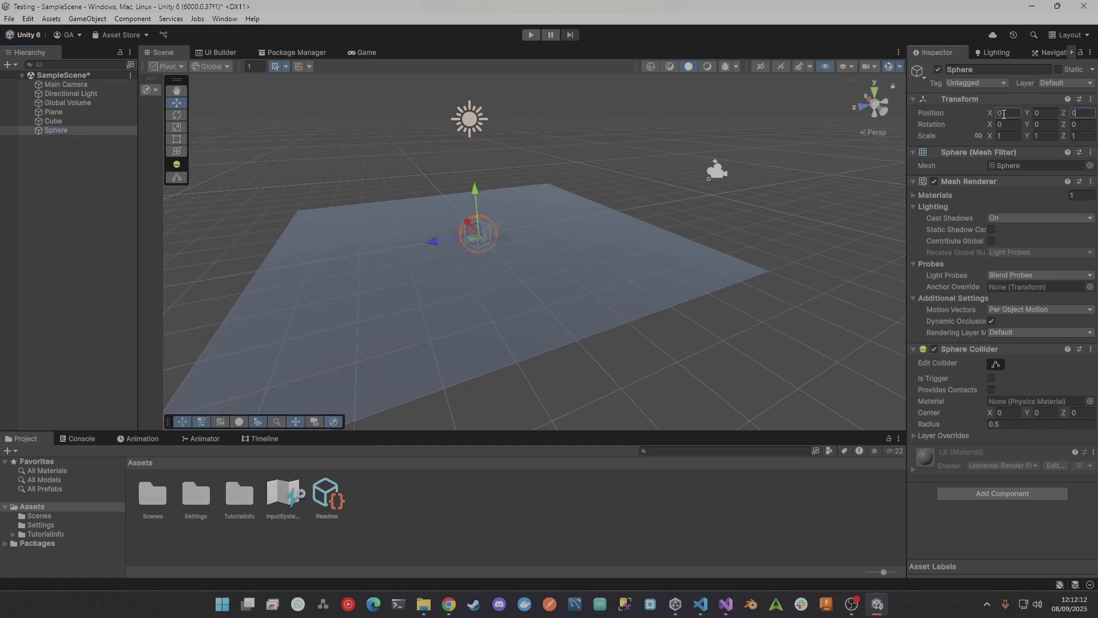
Move the Global Volume along its X axis, well away from the cube at the origin
{"action": "right_click_drag", "start_coordinate": [526, 186], "coordinate": [558, 171]}
{"action": "key", "text": "w"}
{"action": "key", "text": "s"}
{"action": "left_click", "coordinate": [92, 112]}
{"action": "left_click", "coordinate": [77, 102]}
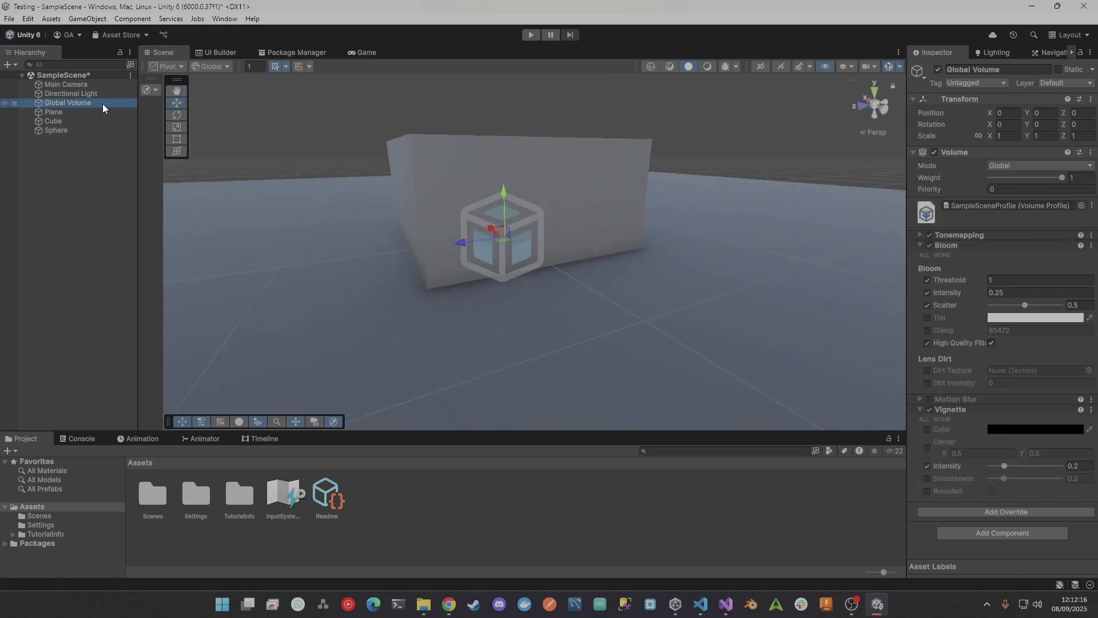
{"action": "left_click_drag", "start_coordinate": [489, 228], "coordinate": [357, 169]}
Raise the sphere above the cube along the Y axis, to a Y position of about 1.067
{"action": "key", "text": "s"}
{"action": "right_click_drag", "start_coordinate": [357, 169], "coordinate": [428, 178]}
{"action": "left_click", "coordinate": [410, 207]}
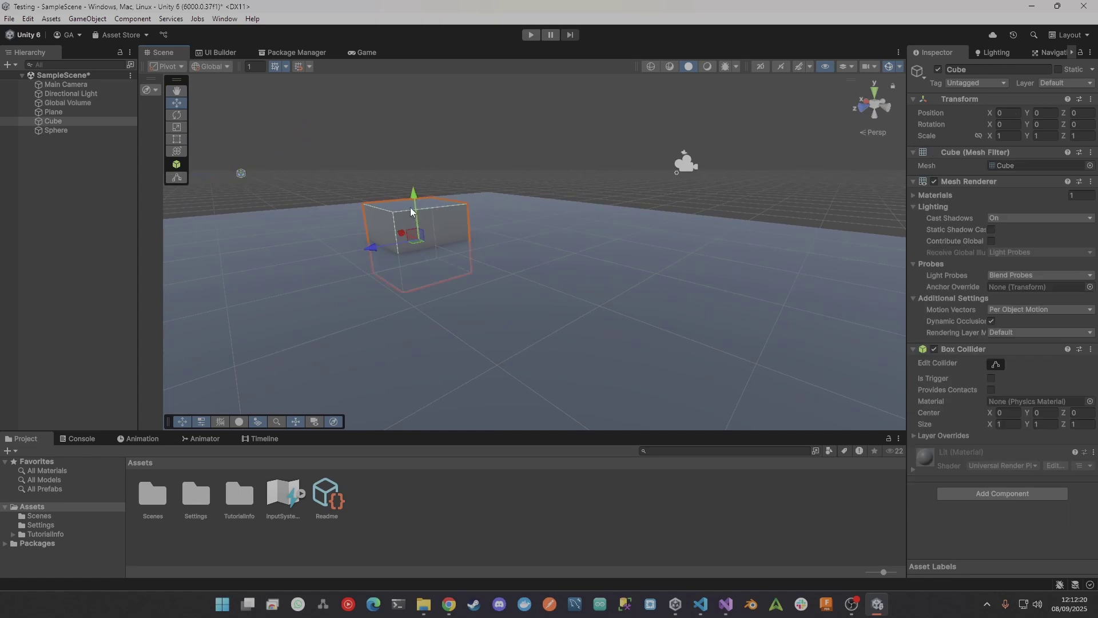
{"action": "left_click", "coordinate": [56, 130]}
{"action": "left_click_drag", "start_coordinate": [406, 195], "coordinate": [408, 107]}
Examine the sphere, cube and plane from different sides in the Scene view by flying and orbiting around them
{"action": "key", "text": "w"}
{"action": "mouse_move", "coordinate": [408, 228]}
{"action": "right_mouse_down"}
{"action": "mouse_move", "coordinate": [613, 250]}
{"action": "mouse_move", "coordinate": [675, 270]}
{"action": "mouse_move", "coordinate": [490, 233]}
{"action": "mouse_move", "coordinate": [358, 247]}
{"action": "mouse_move", "coordinate": [416, 246]}
{"action": "right_mouse_up"}
{"action": "right_click_drag", "start_coordinate": [369, 284], "coordinate": [505, 252]}
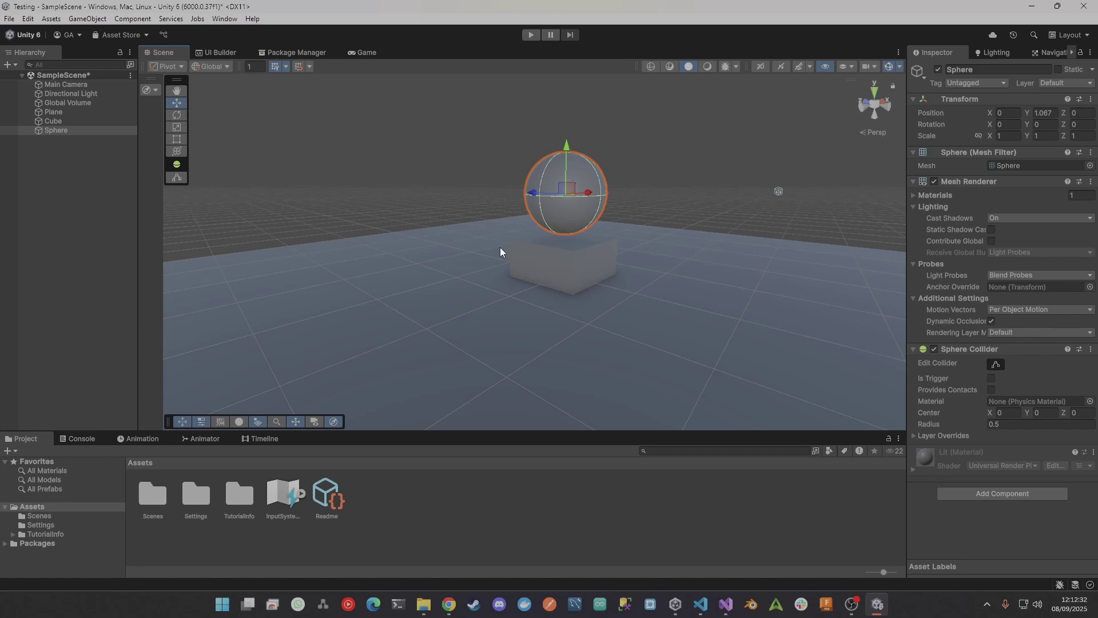
{"action": "right_click_drag", "start_coordinate": [496, 263], "coordinate": [595, 266]}
{"action": "key", "text": "s"}
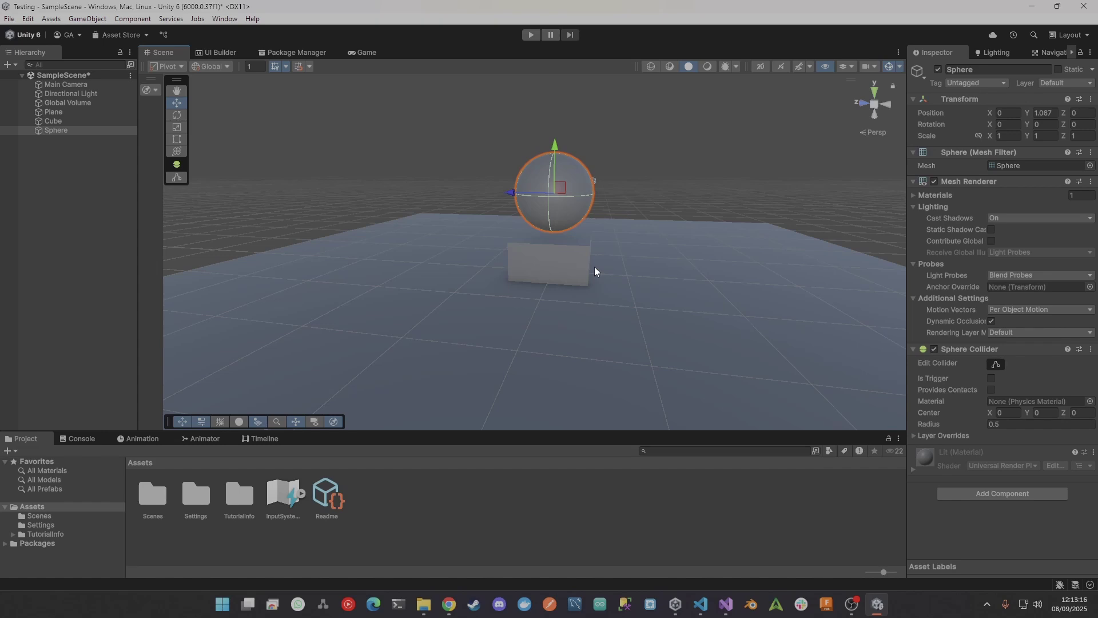
{"action": "left_click_drag", "start_coordinate": [595, 268], "coordinate": [573, 233], "text": "alt"}
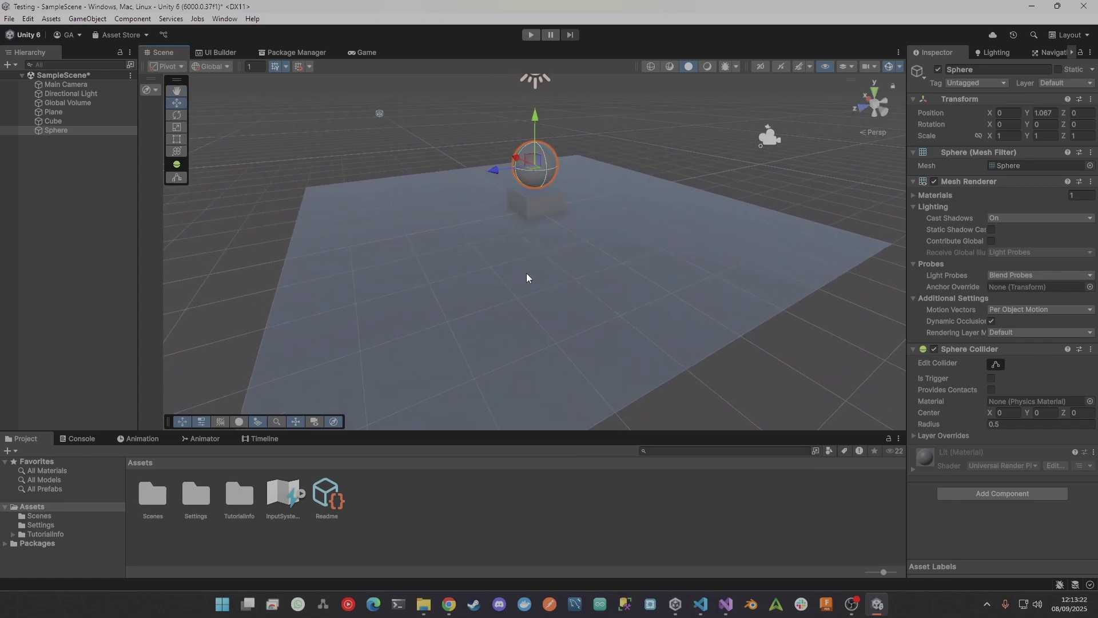
{"action": "key", "text": "d"}
{"action": "right_click_drag", "start_coordinate": [626, 267], "coordinate": [499, 265]}
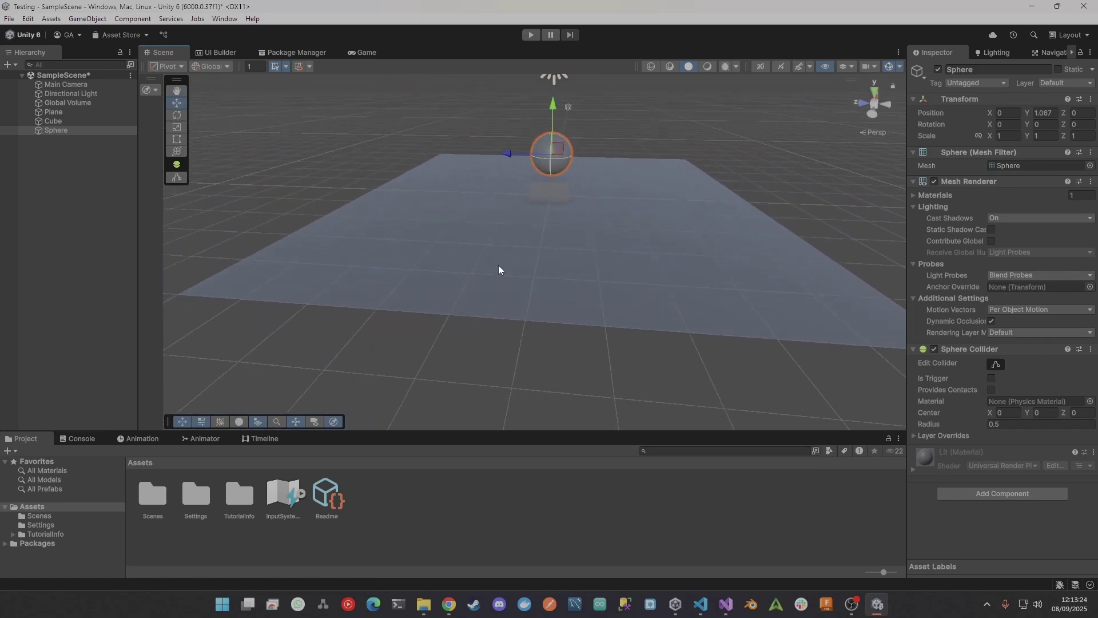
{"action": "left_click_drag", "start_coordinate": [562, 247], "coordinate": [729, 252], "text": "alt"}
{"action": "left_click_drag", "start_coordinate": [672, 313], "coordinate": [521, 273], "text": "alt"}
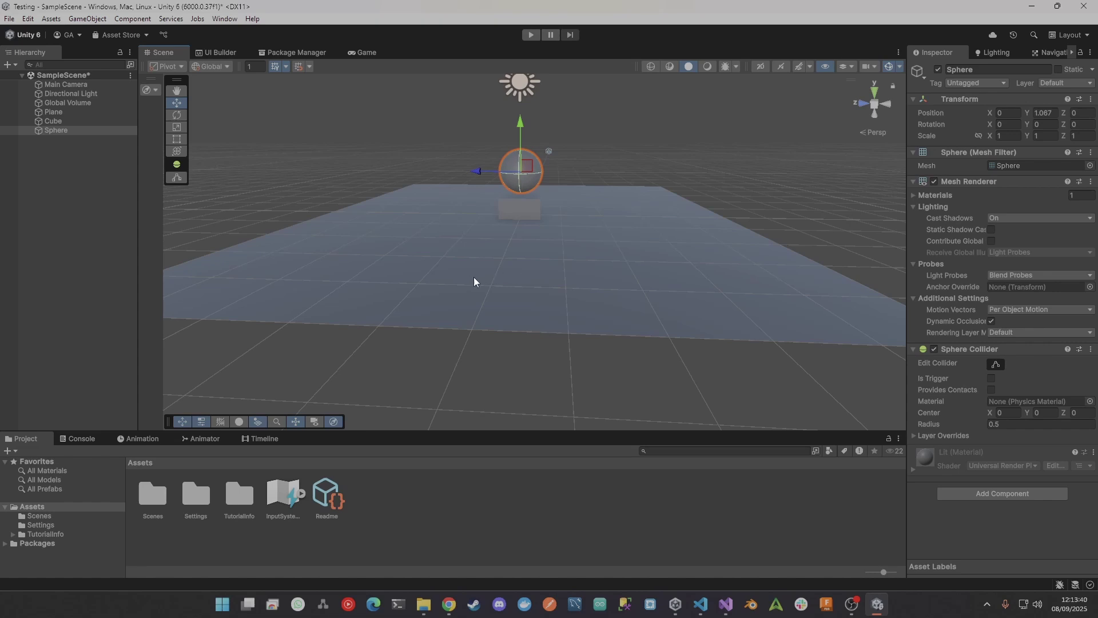
{"action": "left_click_drag", "start_coordinate": [421, 294], "coordinate": [559, 275], "text": "alt"}
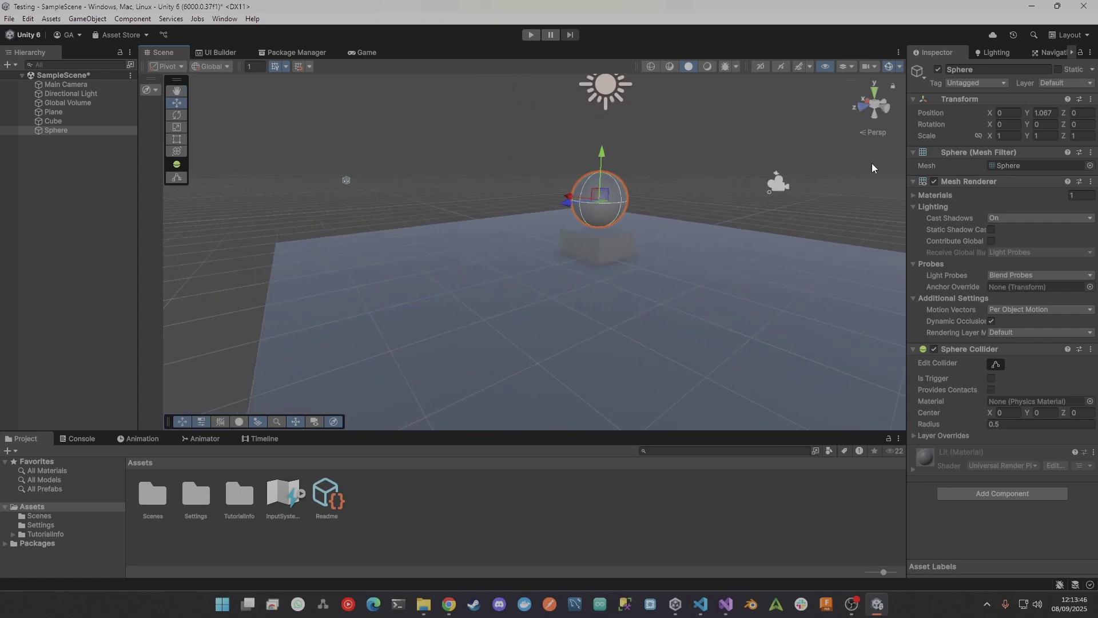
Locate the Lit material assigned to the sphere's Mesh Renderer in the project and examine its surface settings
{"action": "left_click_drag", "start_coordinate": [629, 206], "coordinate": [829, 210], "text": "alt"}
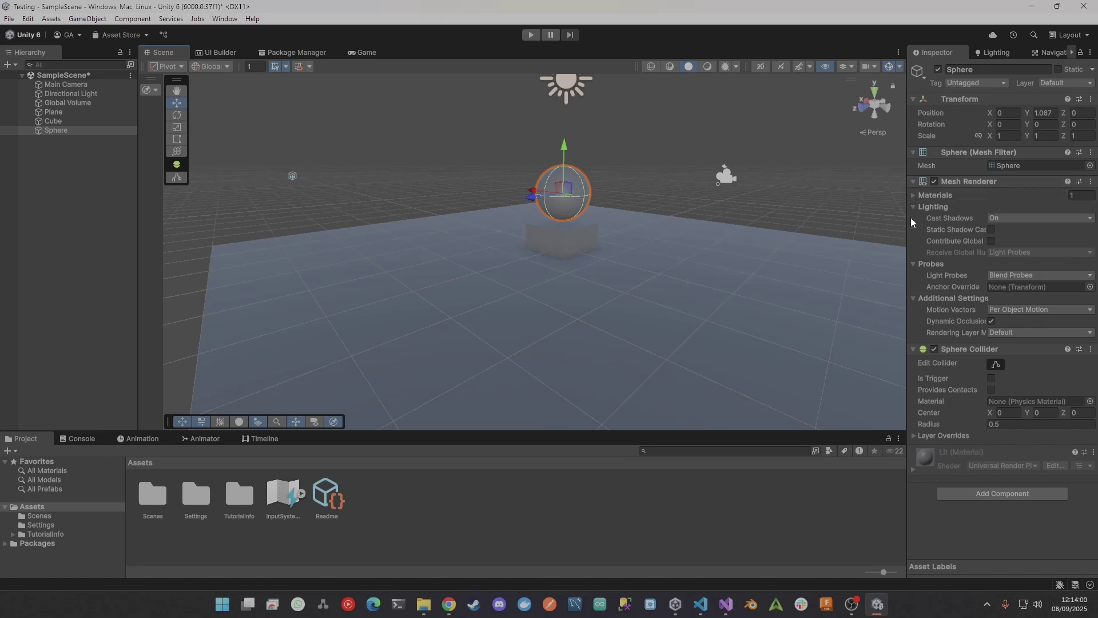
{"action": "left_click", "coordinate": [1011, 166]}
{"action": "left_click", "coordinate": [940, 195]}
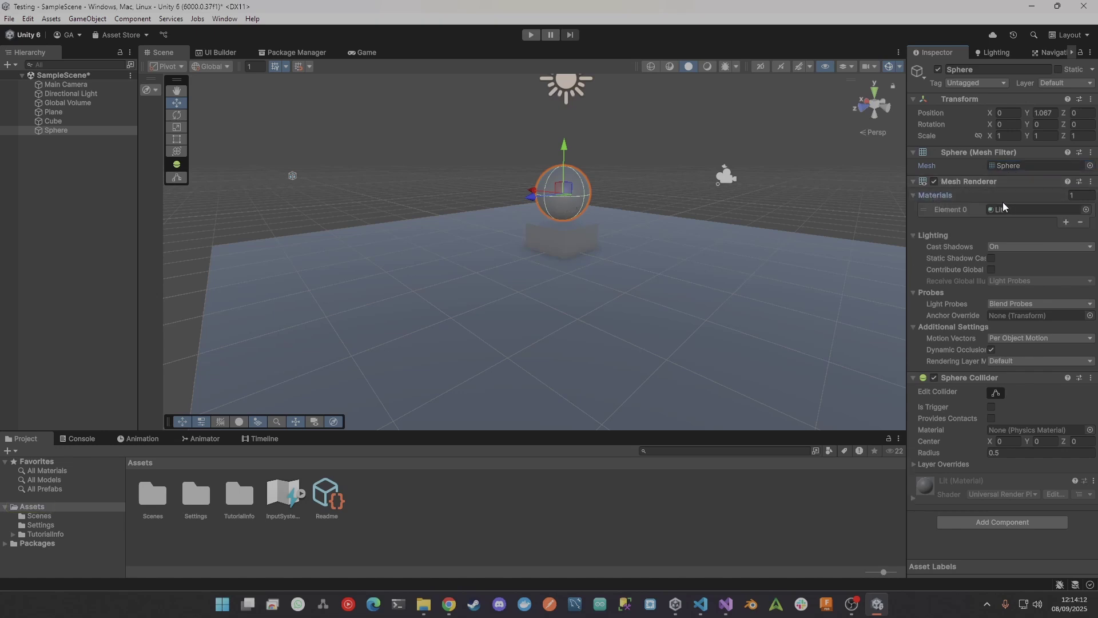
{"action": "left_click", "coordinate": [1010, 209]}
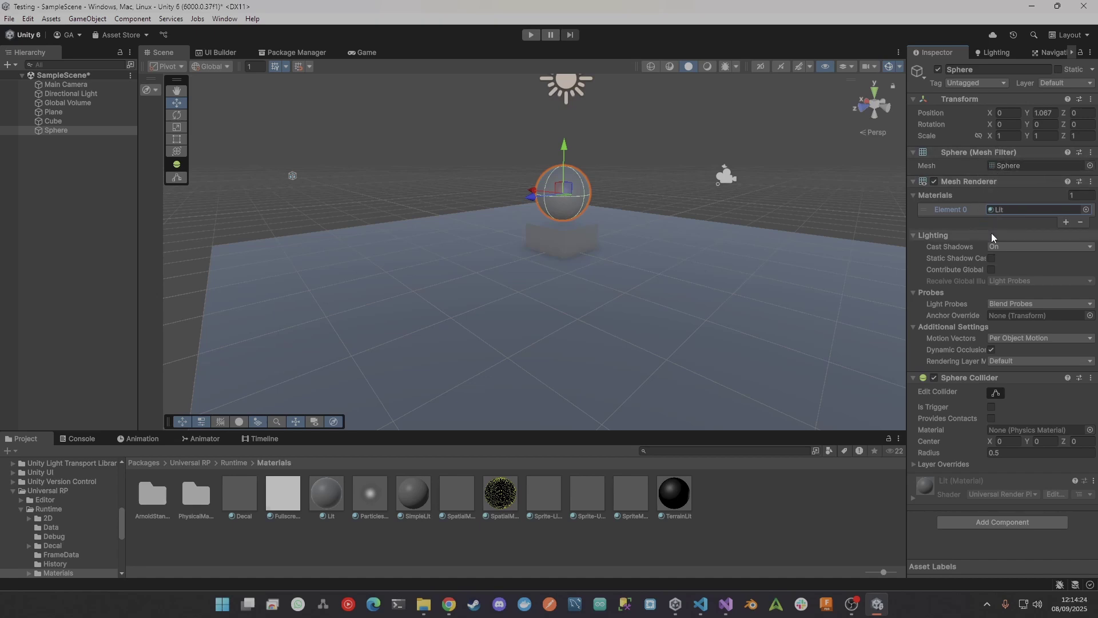
{"action": "left_click", "coordinate": [1004, 210]}
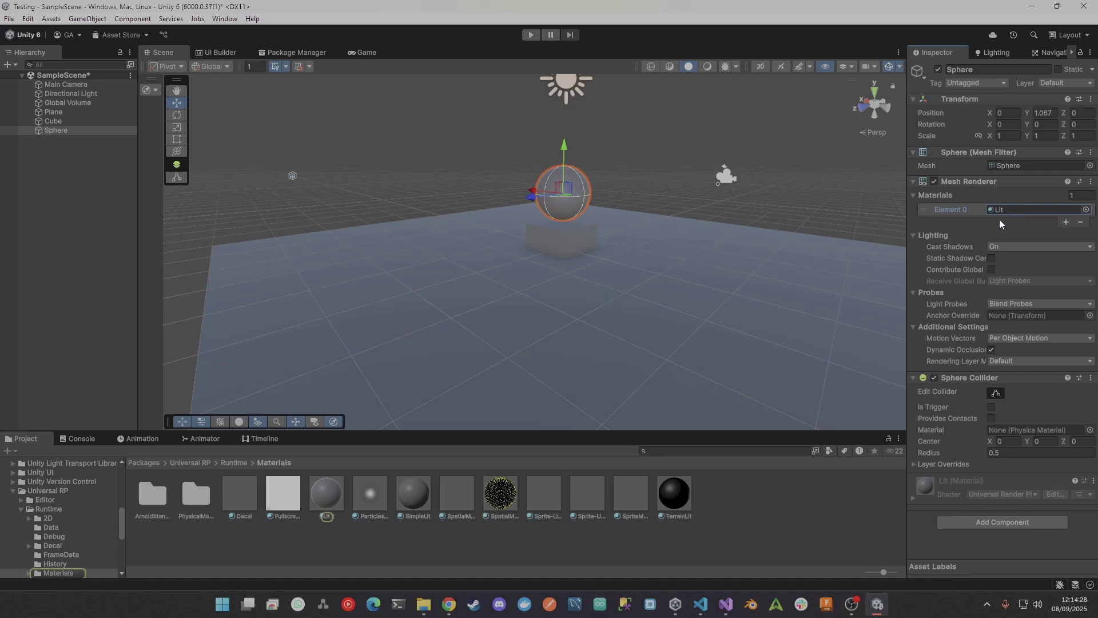
{"action": "left_click", "coordinate": [326, 498]}
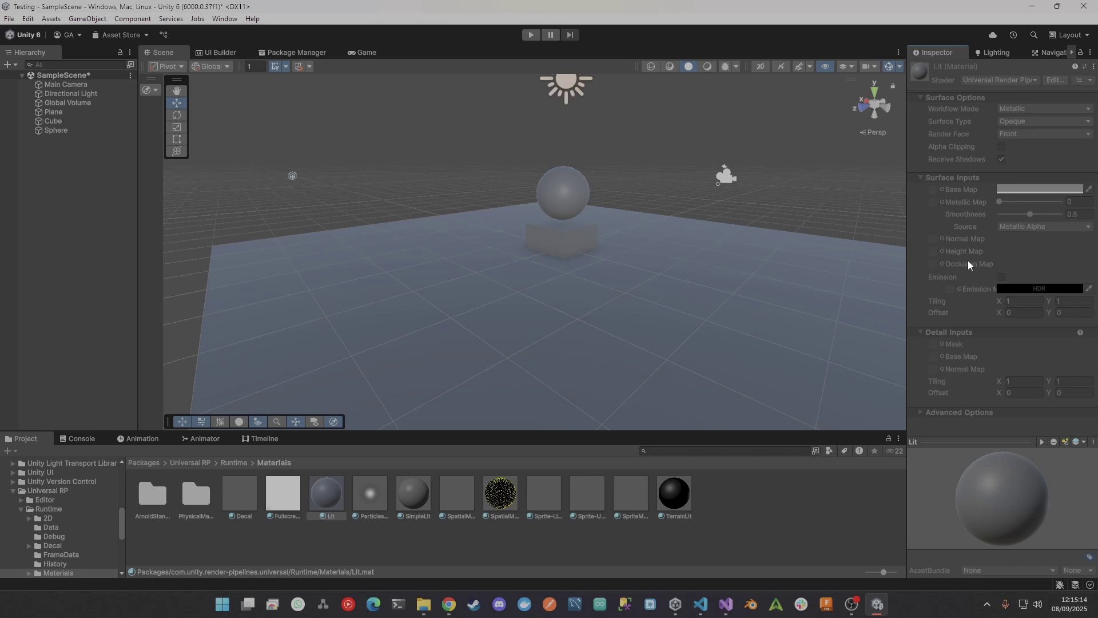
{"action": "mouse_move", "coordinate": [969, 262]}
{"action": "mouse_move", "coordinate": [665, 276]}
{"action": "right_mouse_down"}
{"action": "mouse_move", "coordinate": [725, 265]}
{"action": "mouse_move", "coordinate": [665, 272]}
{"action": "right_mouse_up"}
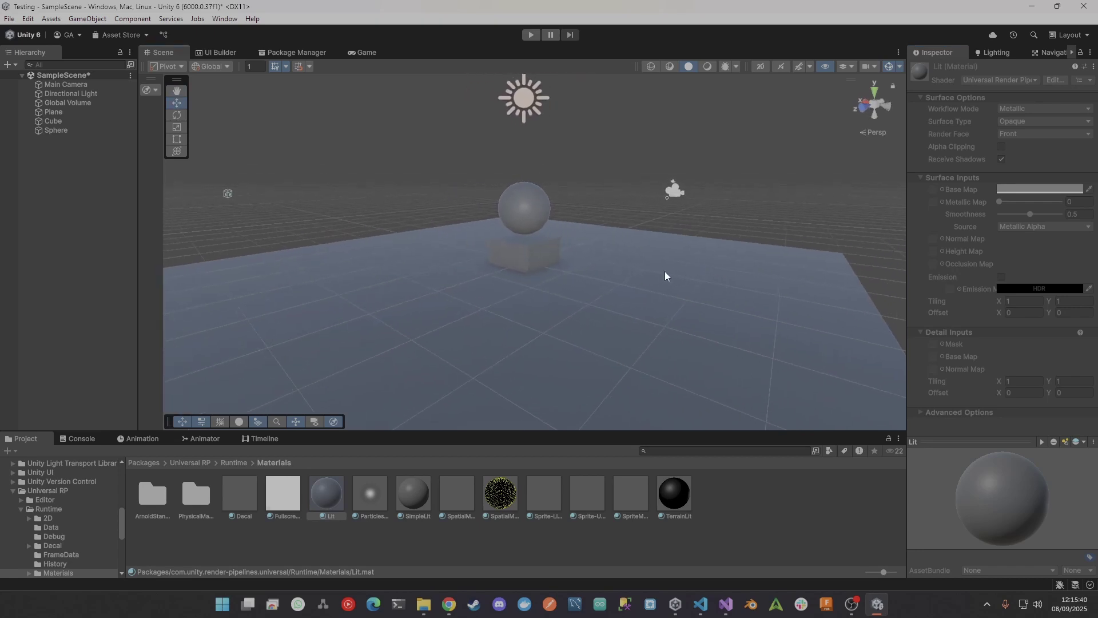
Select the Global Volume, focus the Scene view on it and examine its gizmo and its Bloom and Vignette overrides
{"action": "left_click", "coordinate": [90, 236]}
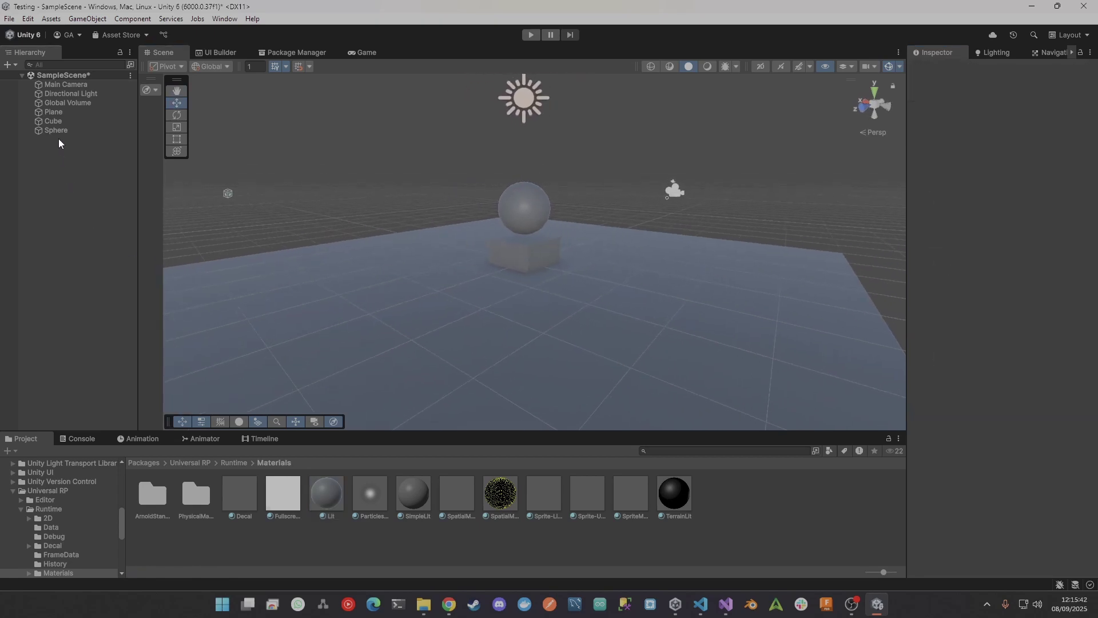
{"action": "left_click", "coordinate": [59, 130]}
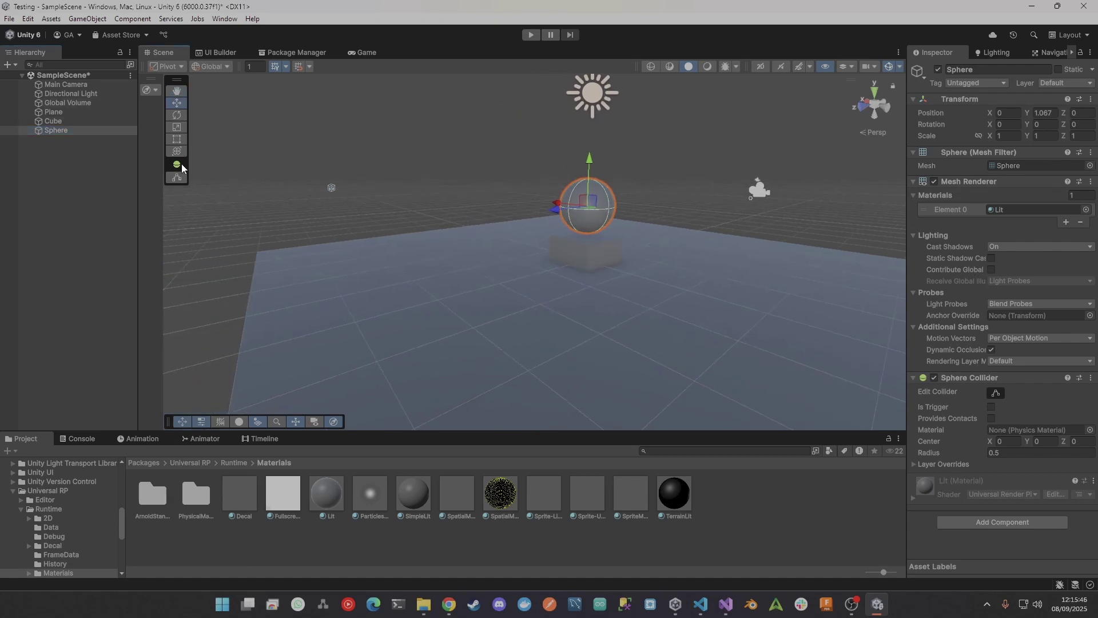
{"action": "left_click", "coordinate": [83, 105]}
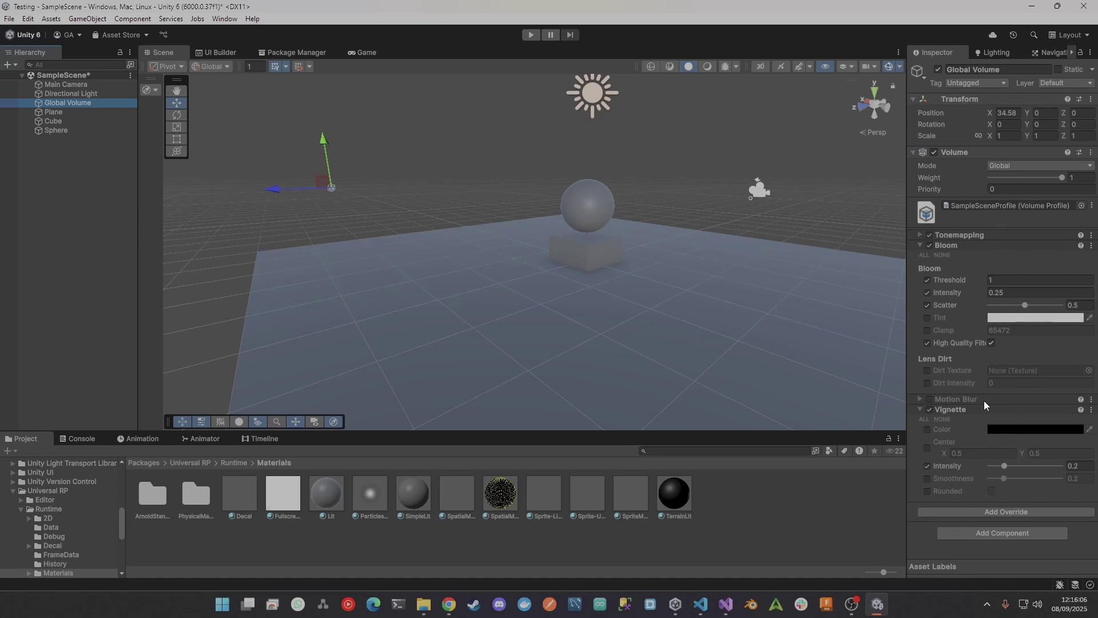
{"action": "right_click_drag", "start_coordinate": [468, 249], "coordinate": [363, 228]}
{"action": "key", "text": "f"}
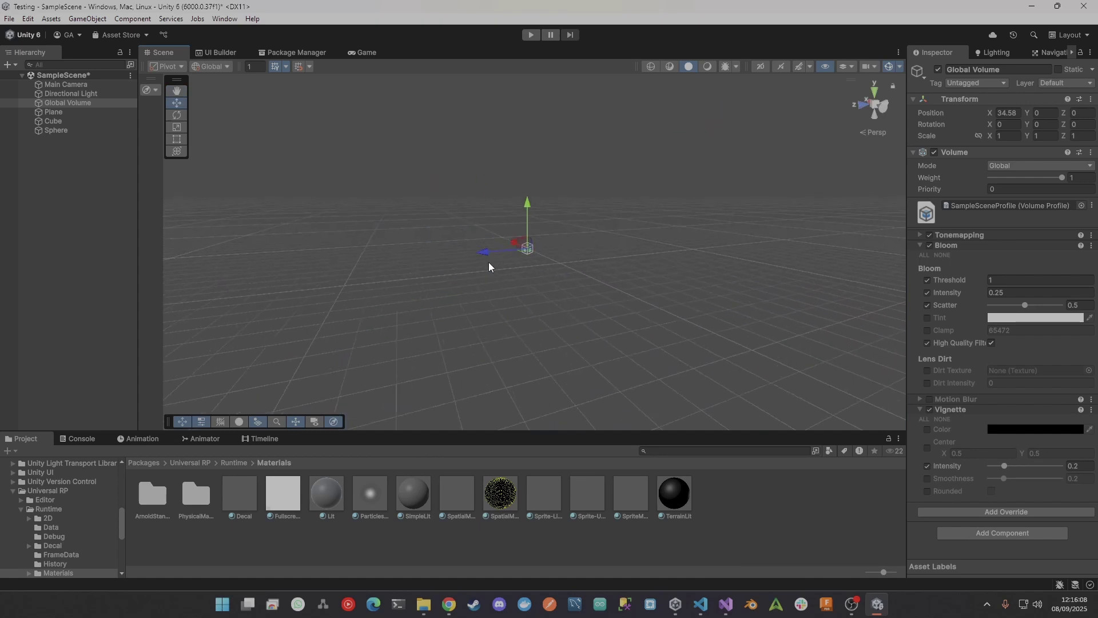
{"action": "right_click_drag", "start_coordinate": [574, 288], "coordinate": [815, 292]}
{"action": "key", "text": "w"}
{"action": "key", "text": "a"}
{"action": "key", "text": "w"}
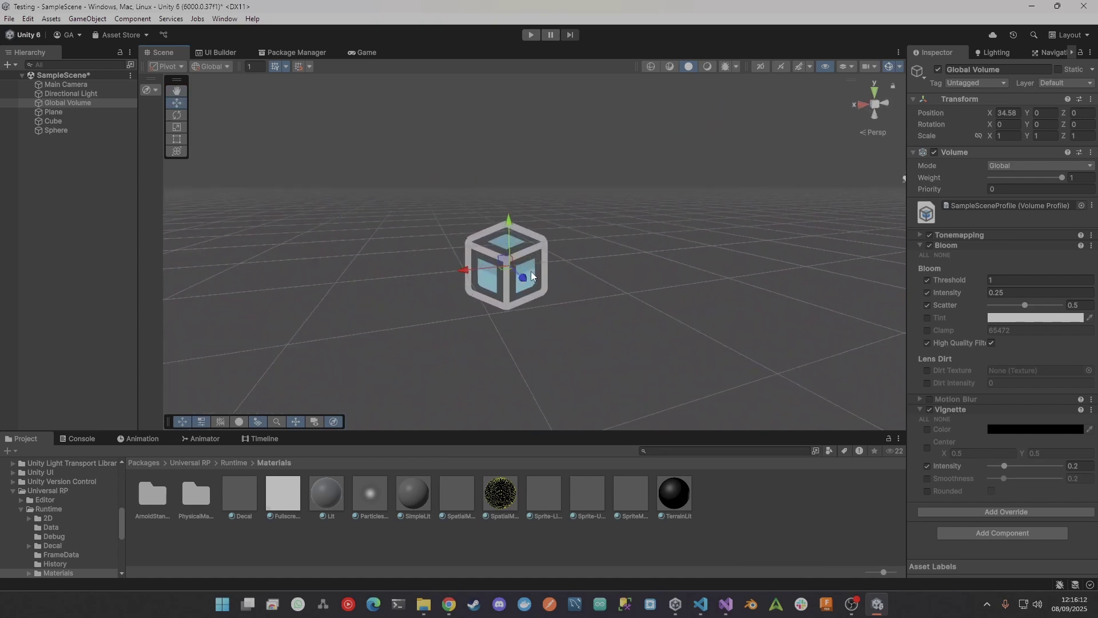
{"action": "right_click_drag", "start_coordinate": [514, 280], "coordinate": [561, 256]}
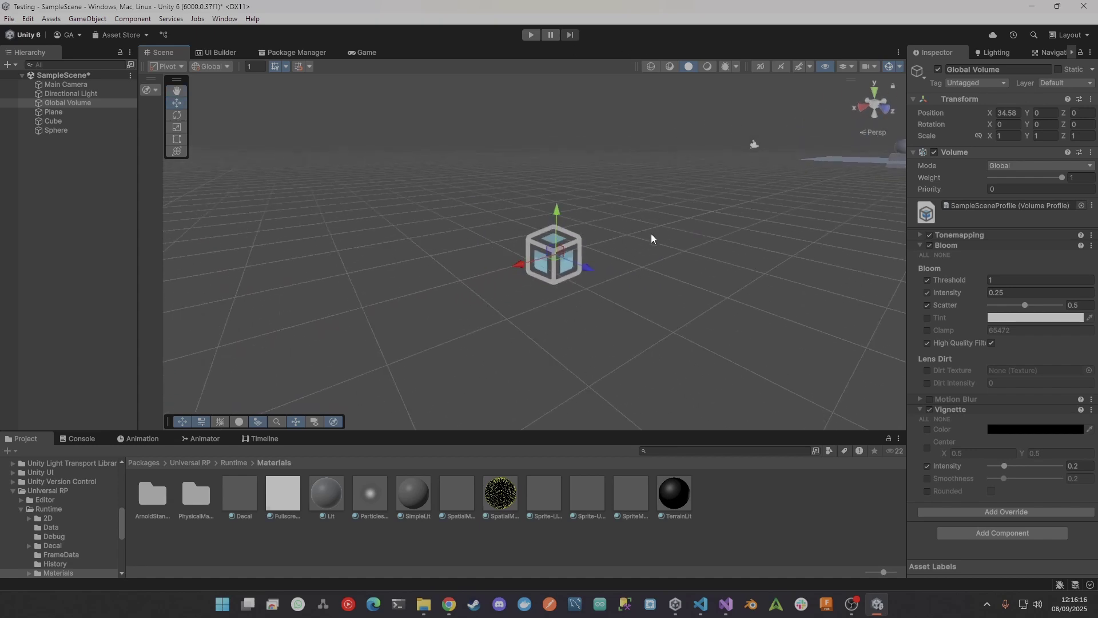
{"action": "right_click_drag", "start_coordinate": [652, 238], "coordinate": [540, 245]}
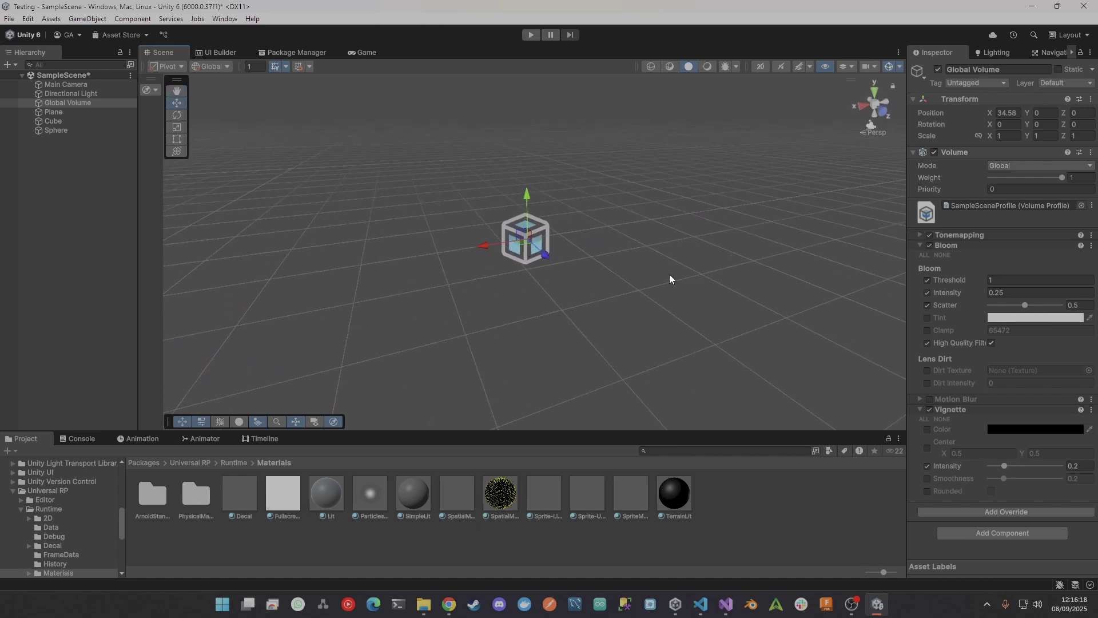
{"action": "right_click_drag", "start_coordinate": [670, 277], "coordinate": [551, 265]}
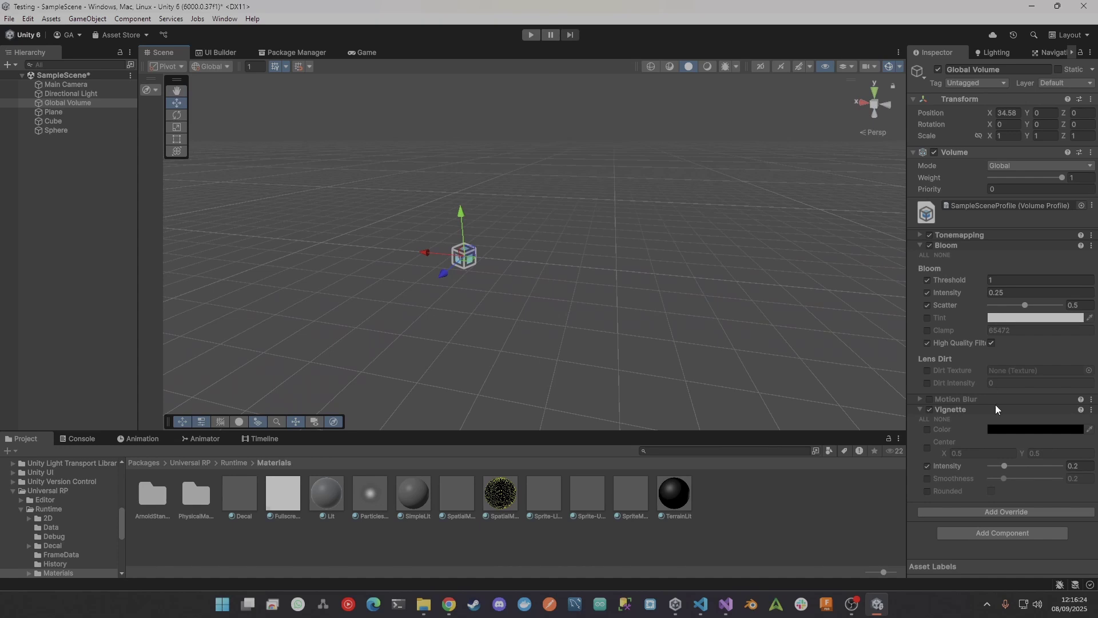
{"action": "right_click_drag", "start_coordinate": [566, 369], "coordinate": [400, 315]}
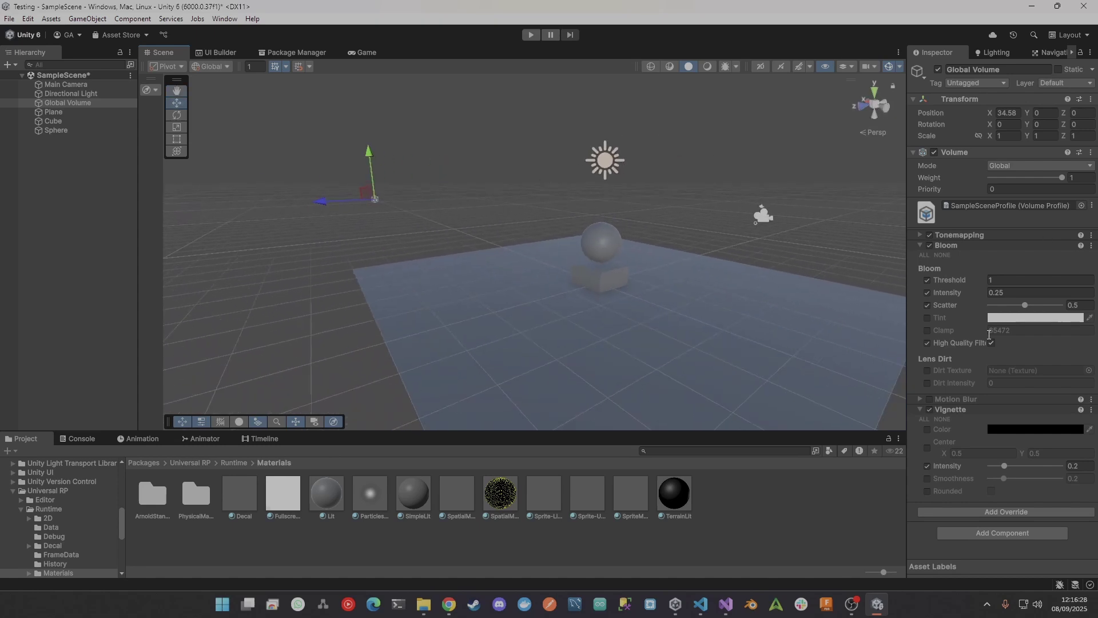
Review the Main Camera's components and its view frustum in the Scene view
{"action": "left_click", "coordinate": [74, 85]}
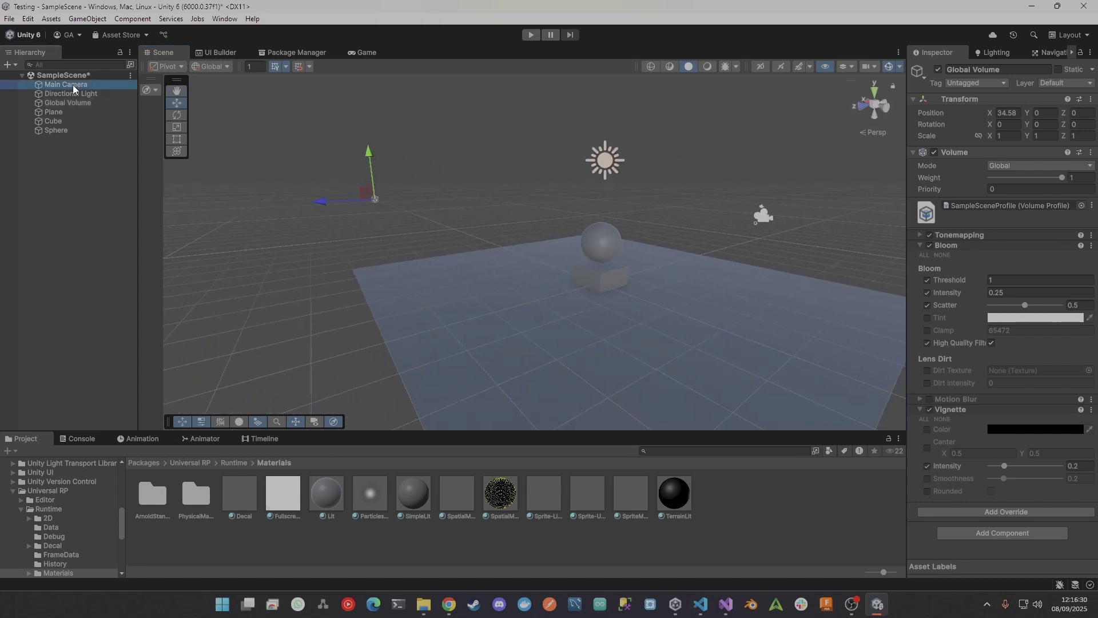
{"action": "right_click_drag", "start_coordinate": [502, 217], "coordinate": [753, 227]}
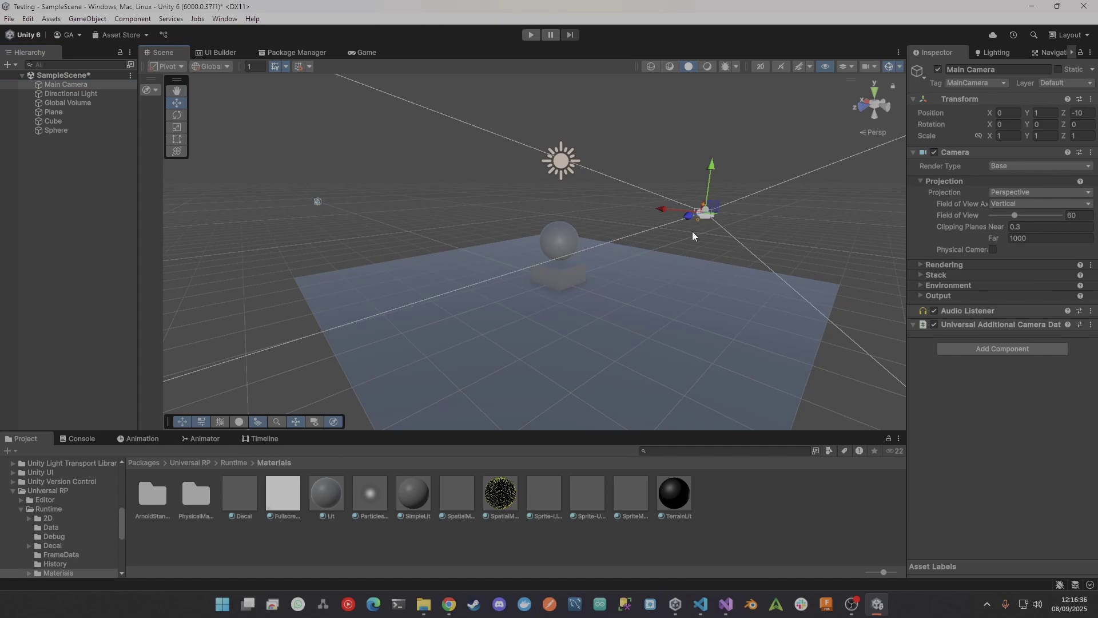
{"action": "right_click_drag", "start_coordinate": [569, 236], "coordinate": [588, 269]}
Collapse the plane's Mesh Filter and Mesh Renderer components and inspect its Mesh Collider settings
{"action": "left_click", "coordinate": [523, 254]}
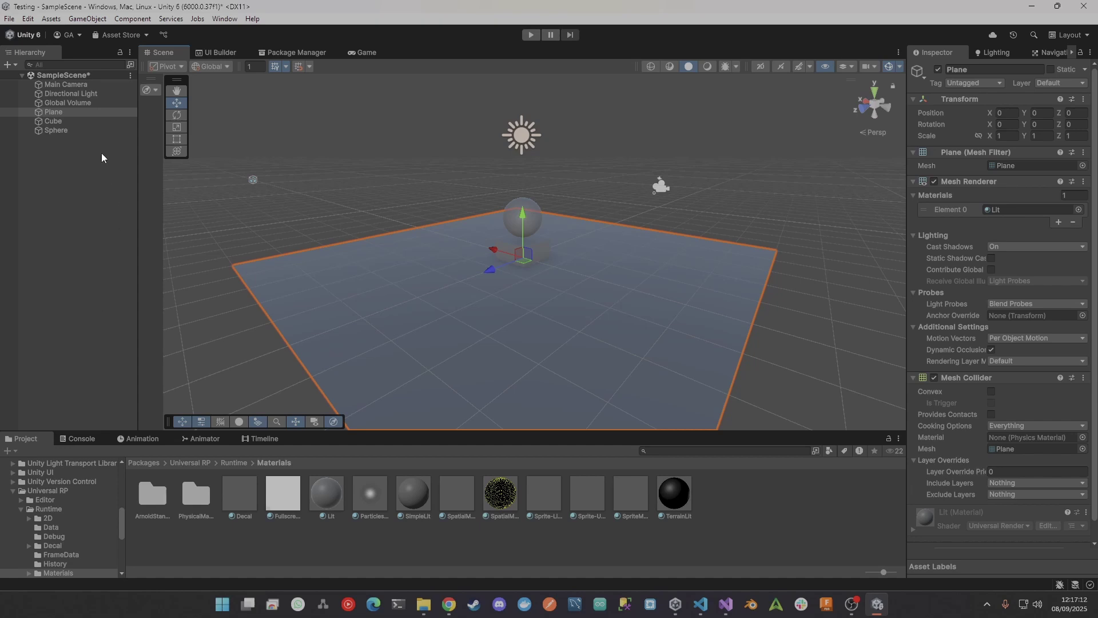
{"action": "left_click", "coordinate": [914, 182]}
{"action": "left_click", "coordinate": [913, 152]}
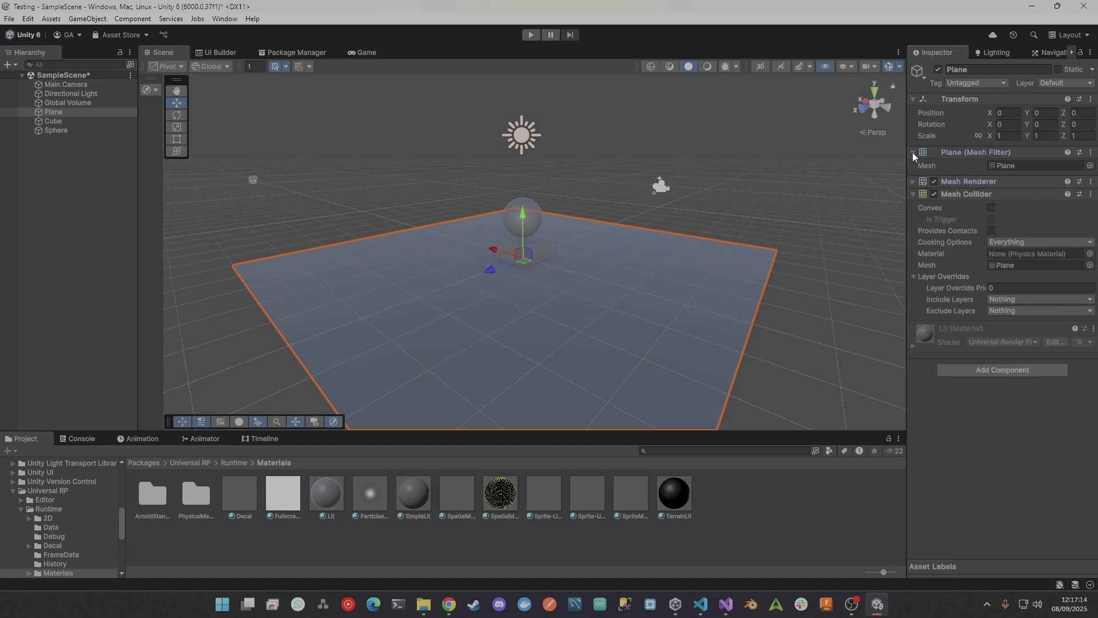
{"action": "left_click", "coordinate": [914, 178]}
{"action": "left_click", "coordinate": [914, 178]}
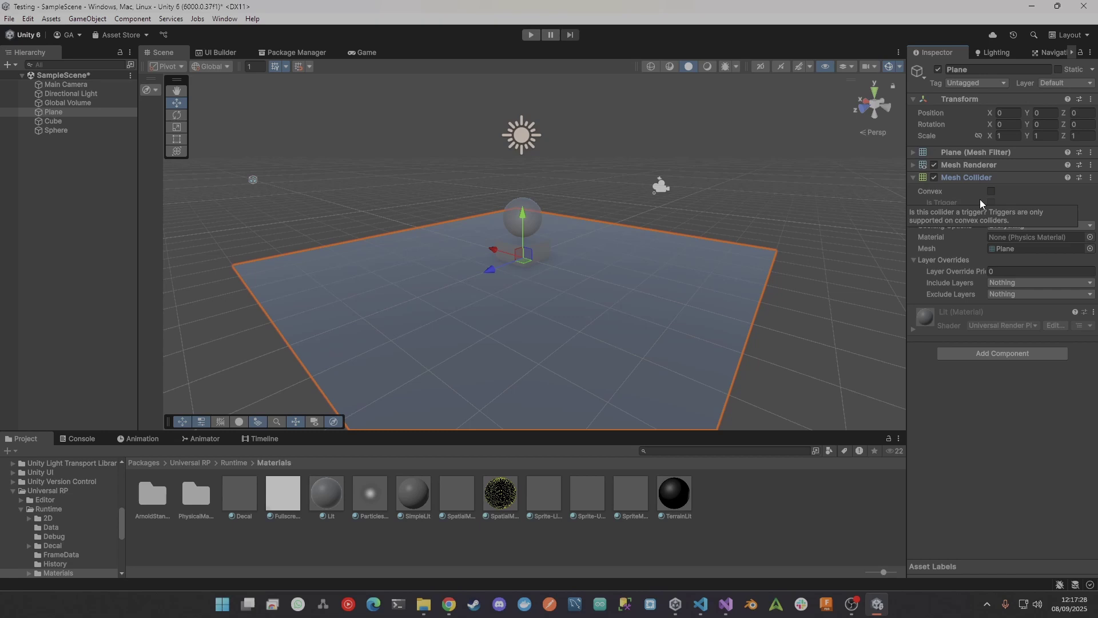
Move the cube out from under the sphere, to a position of about Y 0.961, Z 2.808
{"action": "right_click_drag", "start_coordinate": [565, 264], "coordinate": [473, 277]}
{"action": "key", "text": "w"}
{"action": "left_click", "coordinate": [522, 234]}
{"action": "key", "text": "w"}
{"action": "key", "text": "a"}
{"action": "key", "text": "s"}
{"action": "key", "text": "d"}
{"action": "left_click", "coordinate": [495, 297]}
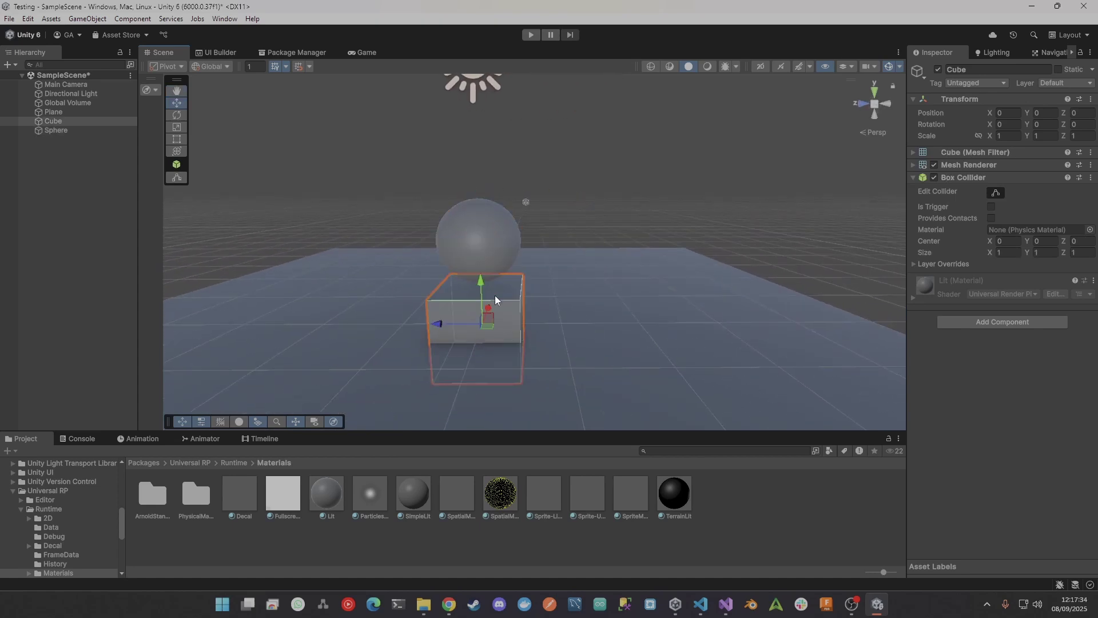
{"action": "left_click_drag", "start_coordinate": [477, 303], "coordinate": [357, 264]}
{"action": "key", "text": "a"}
{"action": "key", "text": "s"}
{"action": "right_click_drag", "start_coordinate": [356, 261], "coordinate": [442, 255]}
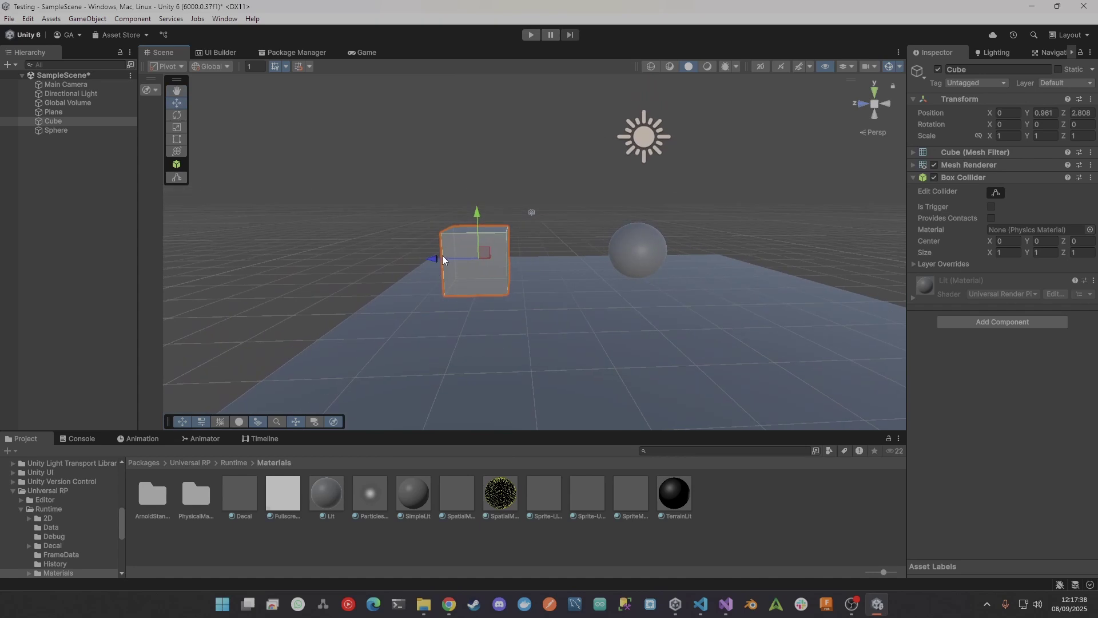
Move the cube along the Z axis up beside the sphere, to a Z position of about 1.043
{"action": "left_click_drag", "start_coordinate": [441, 256], "coordinate": [543, 248]}
{"action": "key", "text": "d"}
{"action": "right_click_drag", "start_coordinate": [543, 249], "coordinate": [459, 279]}
{"action": "key", "text": "w"}
{"action": "key", "text": "a"}
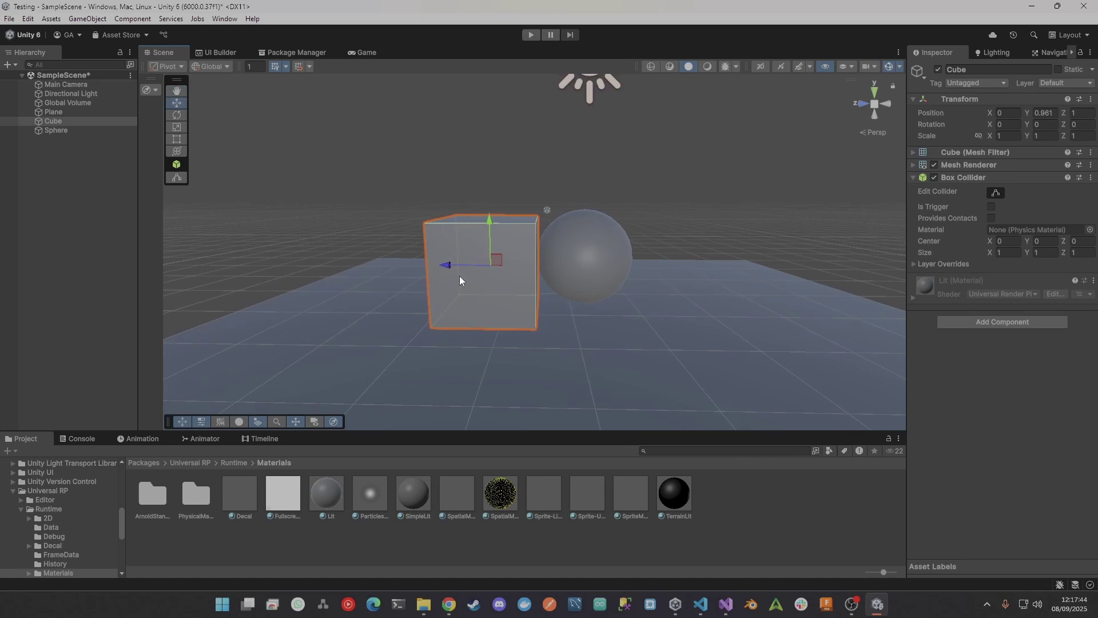
{"action": "mouse_move", "coordinate": [459, 264]}
{"action": "left_mouse_down"}
{"action": "mouse_move", "coordinate": [439, 266]}
{"action": "mouse_move", "coordinate": [455, 266]}
{"action": "left_mouse_up"}
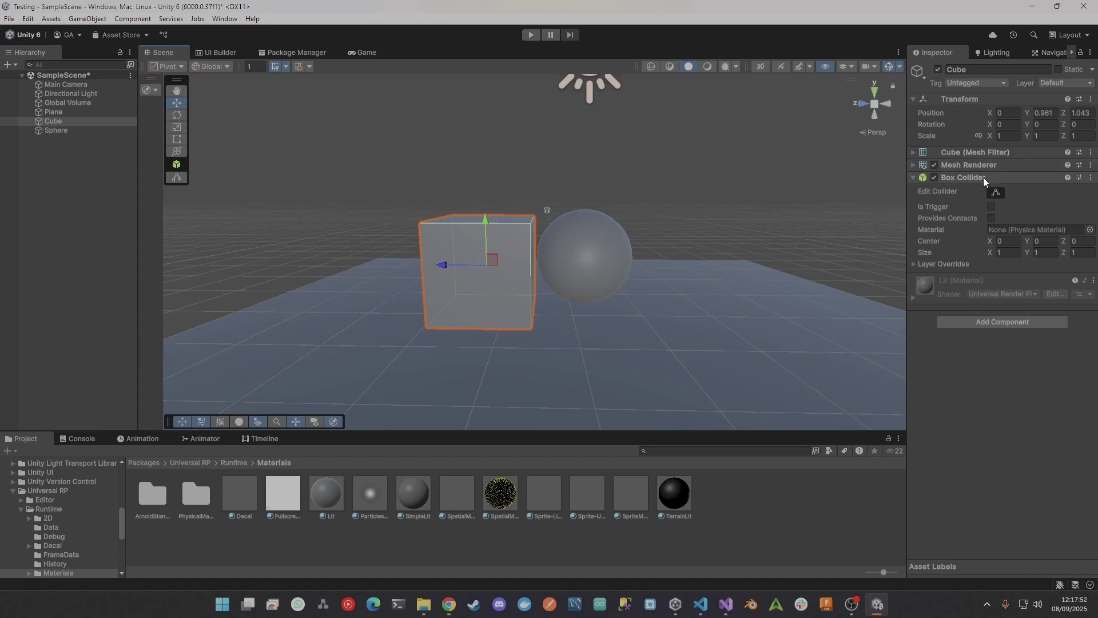
Move the cube along Z past the sphere to about -2.08, and back to a Z position of about 1.332
{"action": "left_click_drag", "start_coordinate": [447, 266], "coordinate": [709, 289]}
{"action": "middle_click_drag", "start_coordinate": [709, 289], "coordinate": [633, 300]}
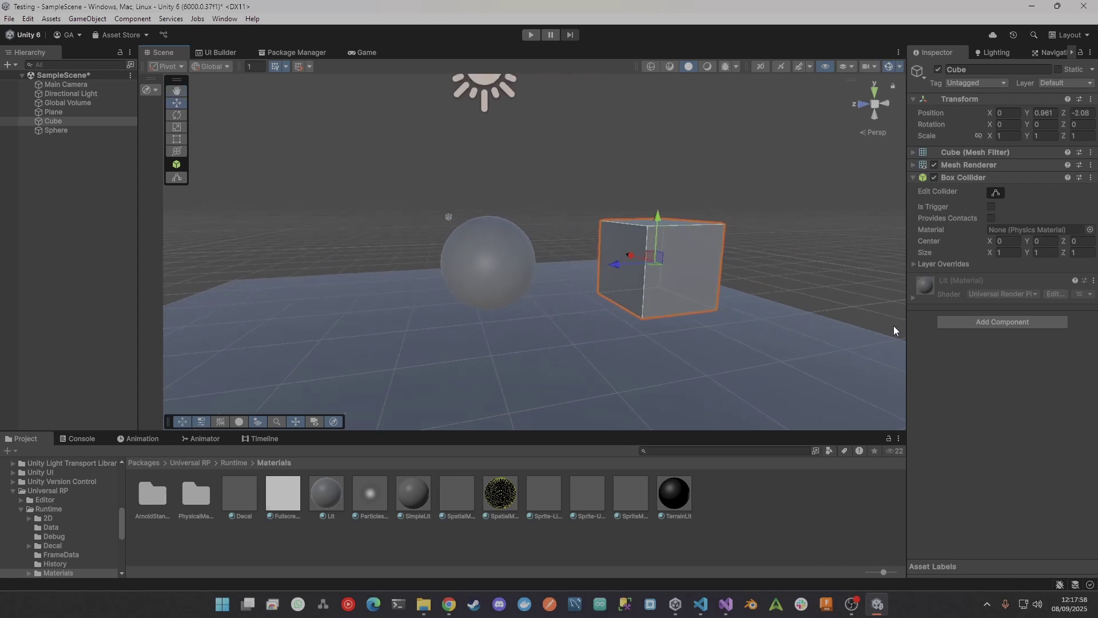
{"action": "left_click_drag", "start_coordinate": [619, 266], "coordinate": [301, 284]}
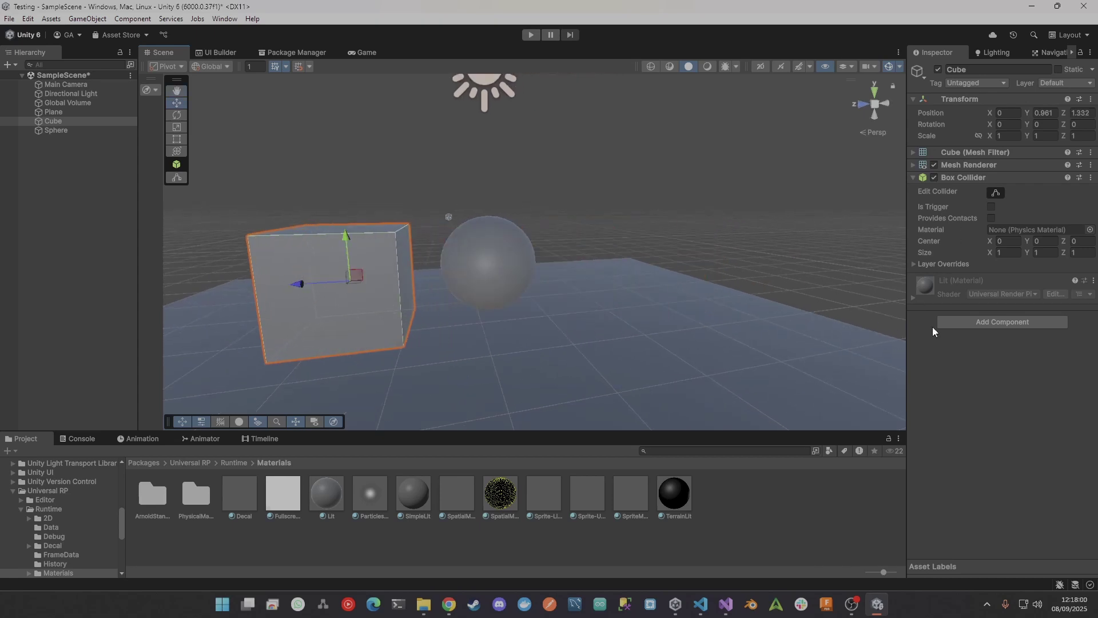
Search the components that can be added to the cube for "collider" and review the available types
{"action": "left_click", "coordinate": [972, 322]}
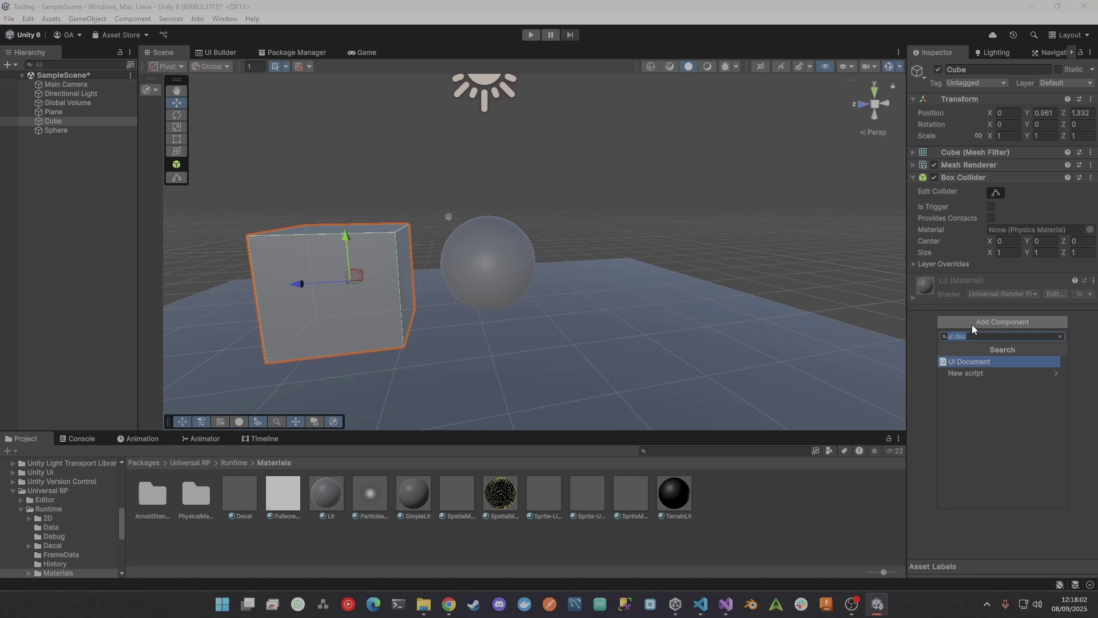
{"action": "type", "text": "collider"}
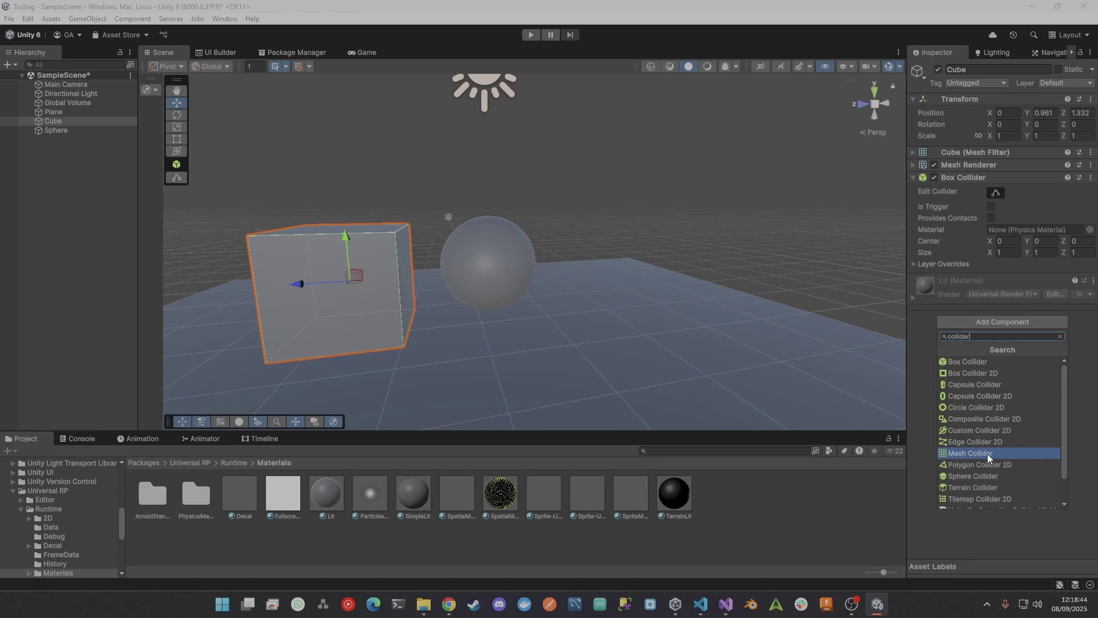
{"action": "right_click_drag", "start_coordinate": [735, 346], "coordinate": [763, 400]}
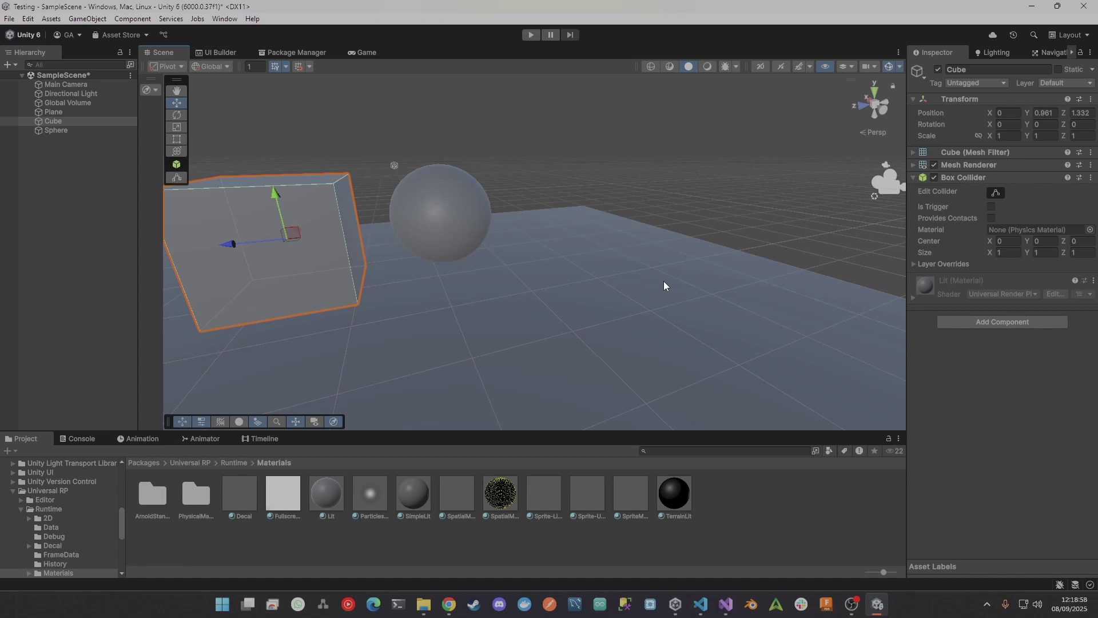
Add a Capsule Collider to the cube with center Y 1.05, radius 0.56 and height 2.65
{"action": "left_click", "coordinate": [1002, 321]}
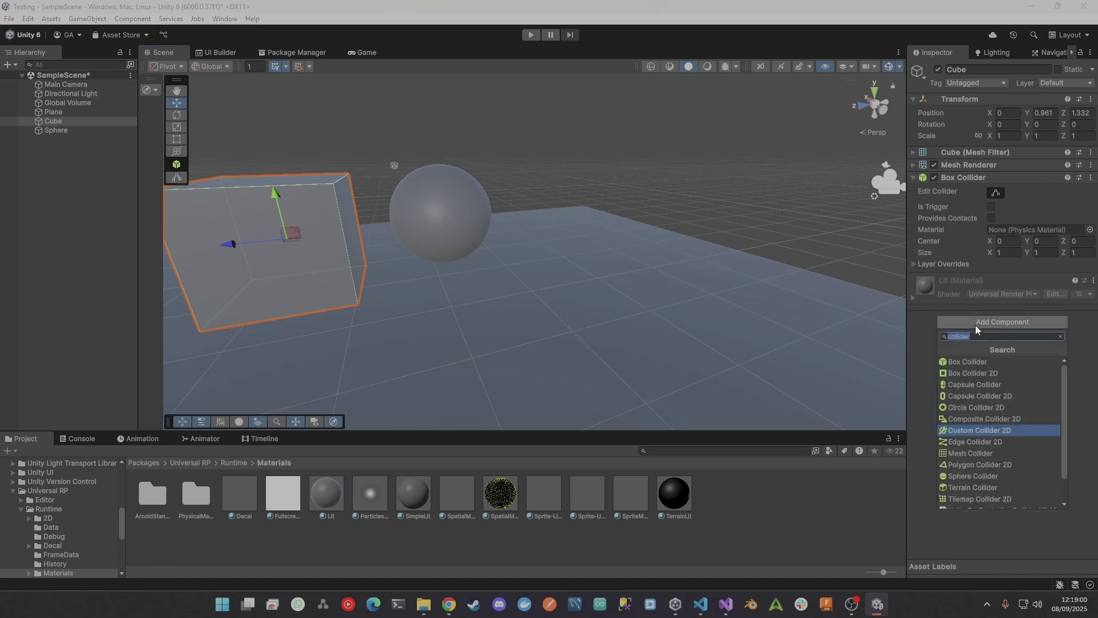
{"action": "left_click", "coordinate": [983, 383]}
{"action": "key", "text": "f"}
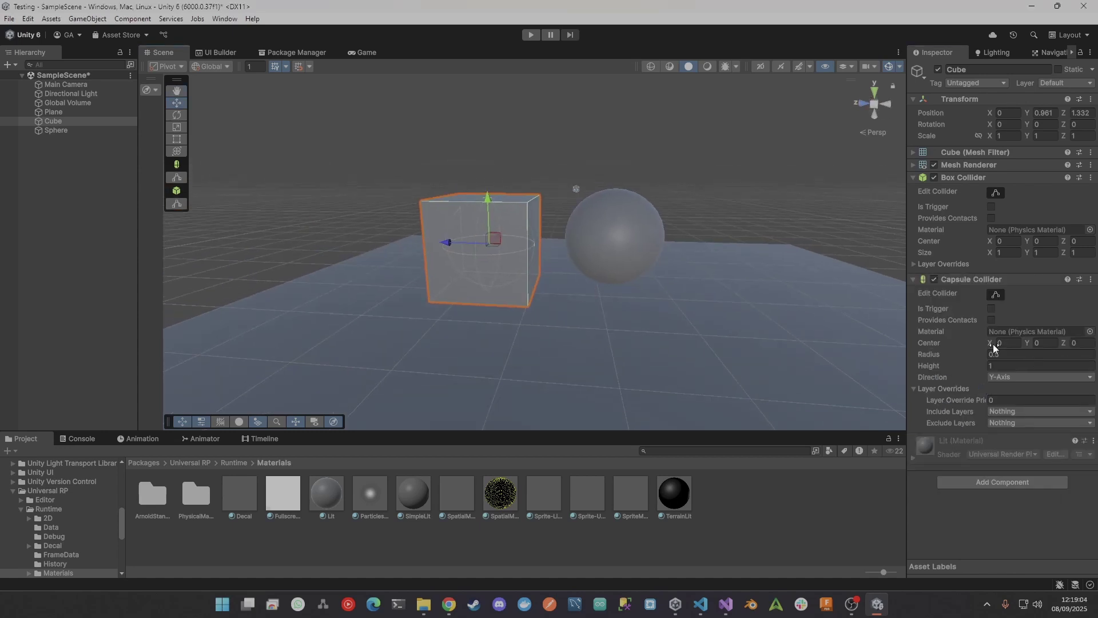
{"action": "left_click_drag", "start_coordinate": [1028, 342], "coordinate": [1056, 337]}
{"action": "left_click_drag", "start_coordinate": [979, 351], "coordinate": [1011, 366]}
{"action": "right_click_drag", "start_coordinate": [734, 209], "coordinate": [723, 156]}
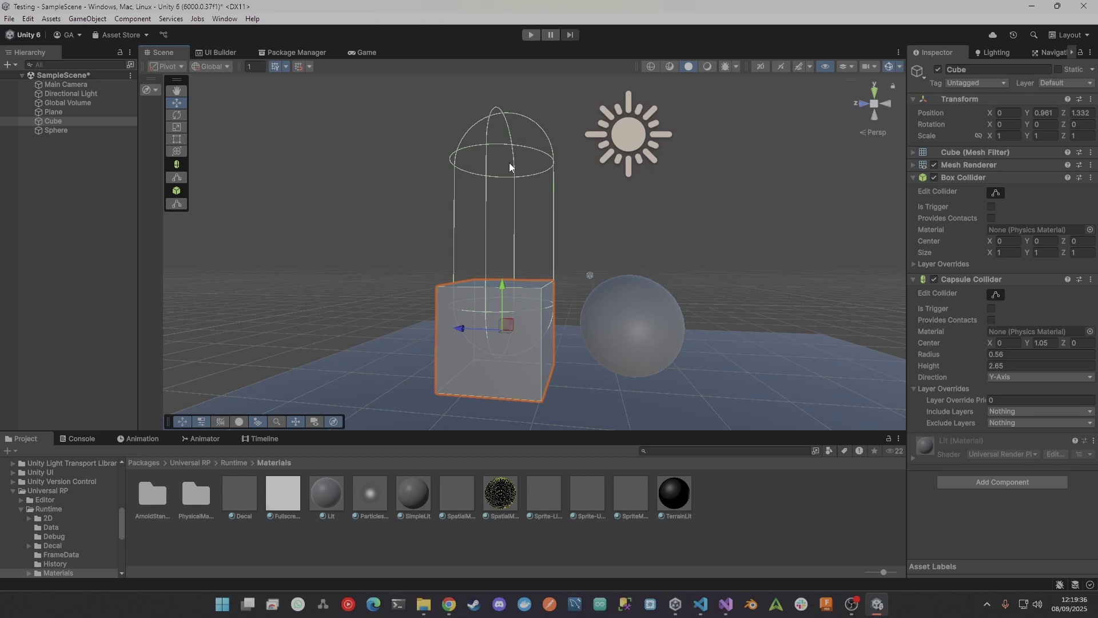
Remove the Capsule Collider component from the cube
{"action": "left_click", "coordinate": [1090, 279]}
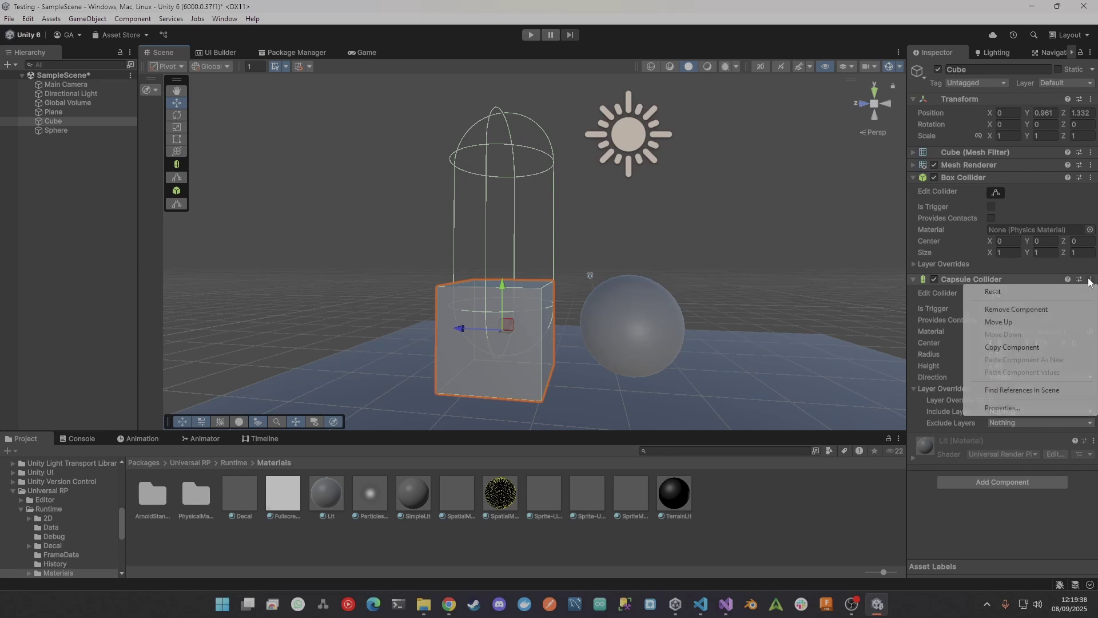
{"action": "left_click", "coordinate": [1017, 310]}
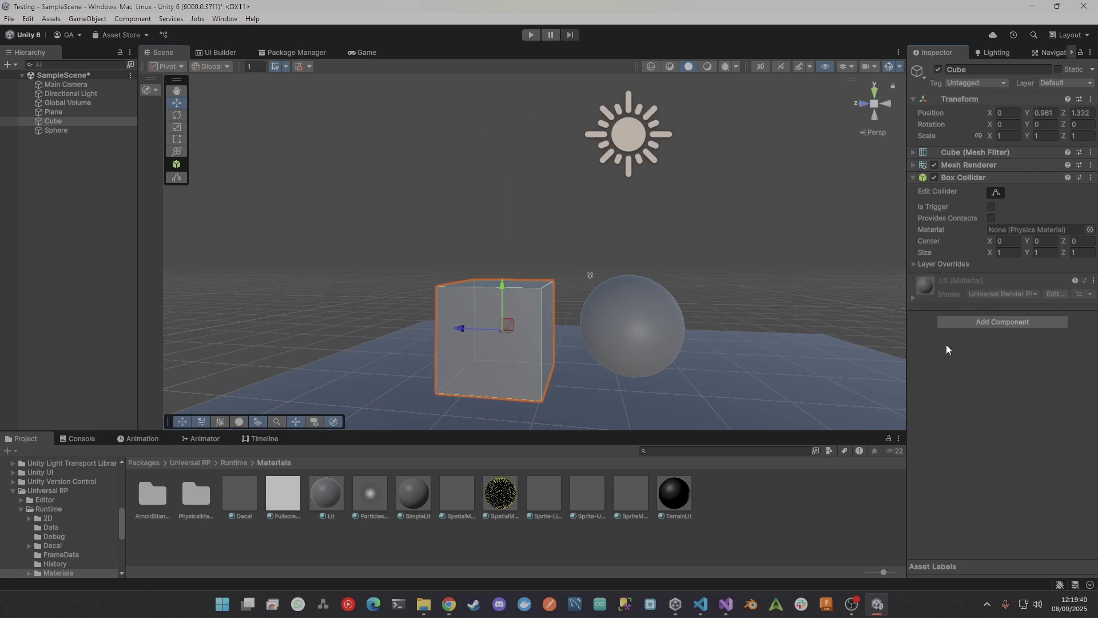
Add a Rigidbody component to the cube
{"action": "left_click", "coordinate": [965, 322]}
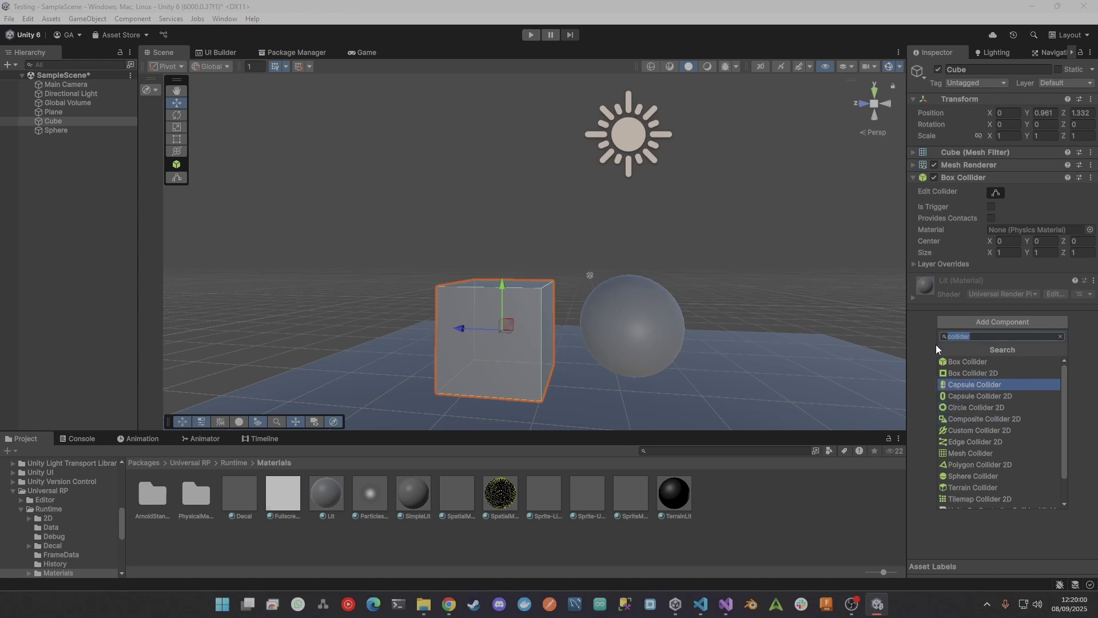
{"action": "left_click", "coordinate": [919, 372]}
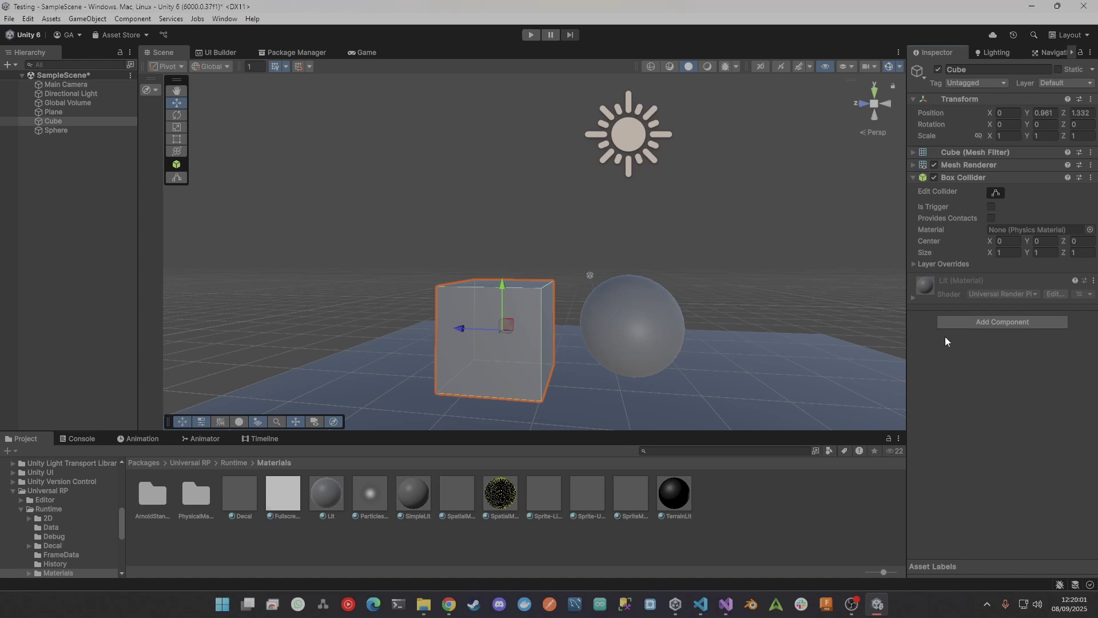
{"action": "left_click", "coordinate": [990, 322]}
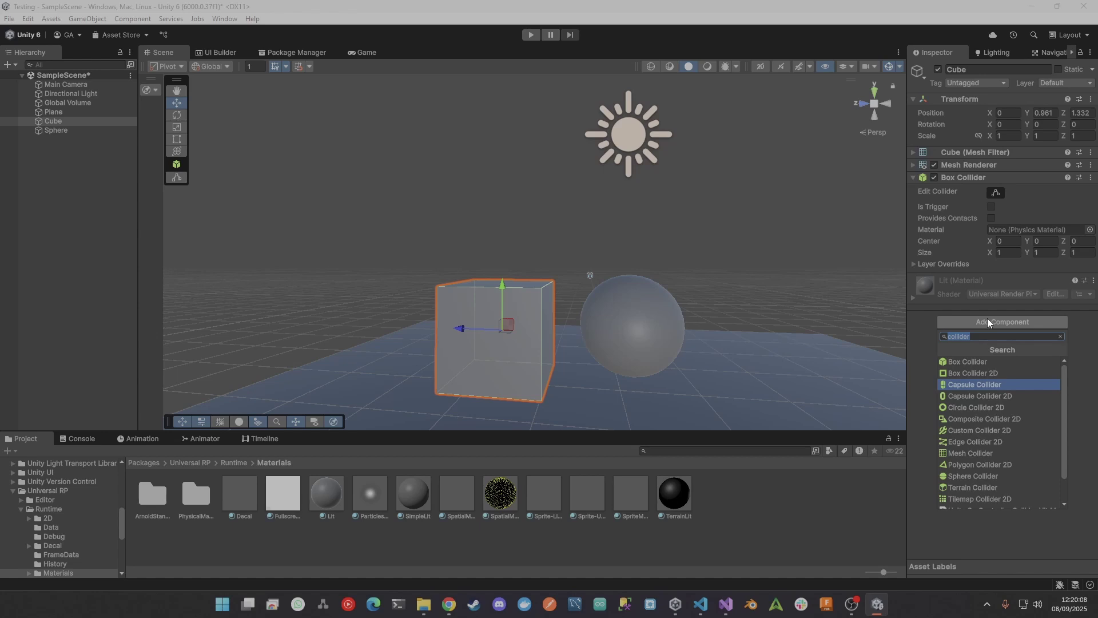
{"action": "type", "text": "rig"}
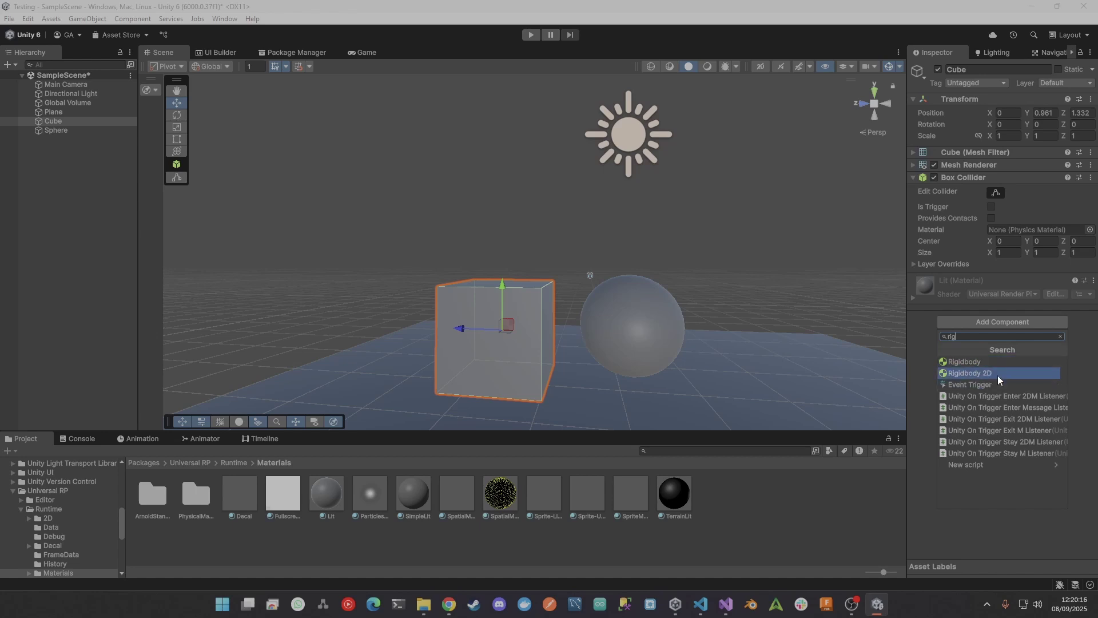
{"action": "left_click", "coordinate": [996, 361]}
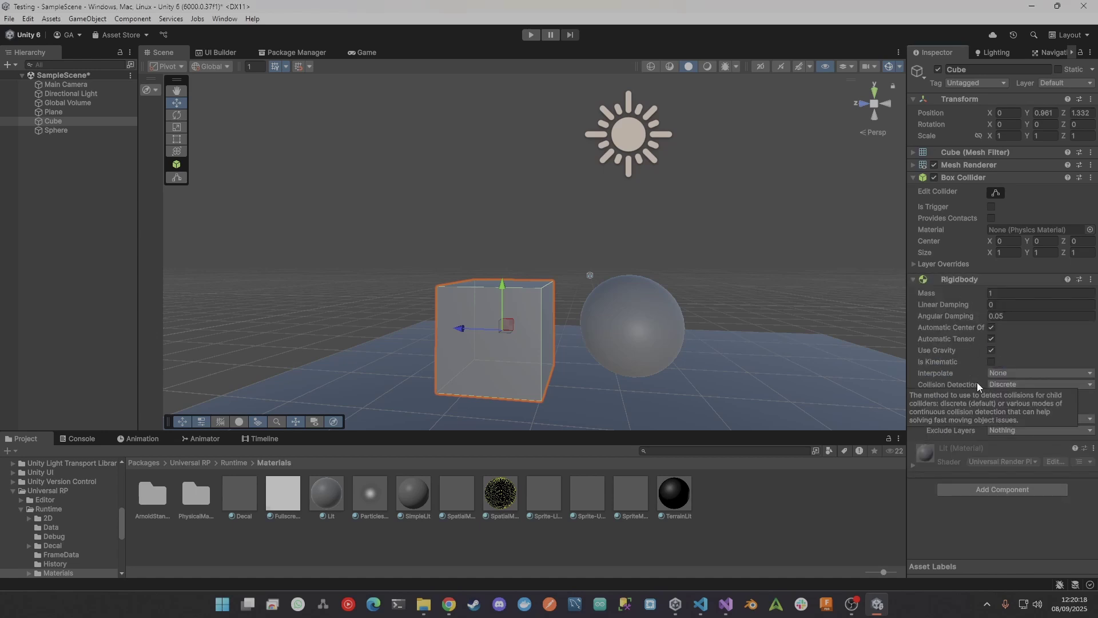
Review the cube's Rigidbody settings, including mass, angular damping and the freeze position and rotation constraints
{"action": "right_click_drag", "start_coordinate": [718, 293], "coordinate": [723, 330]}
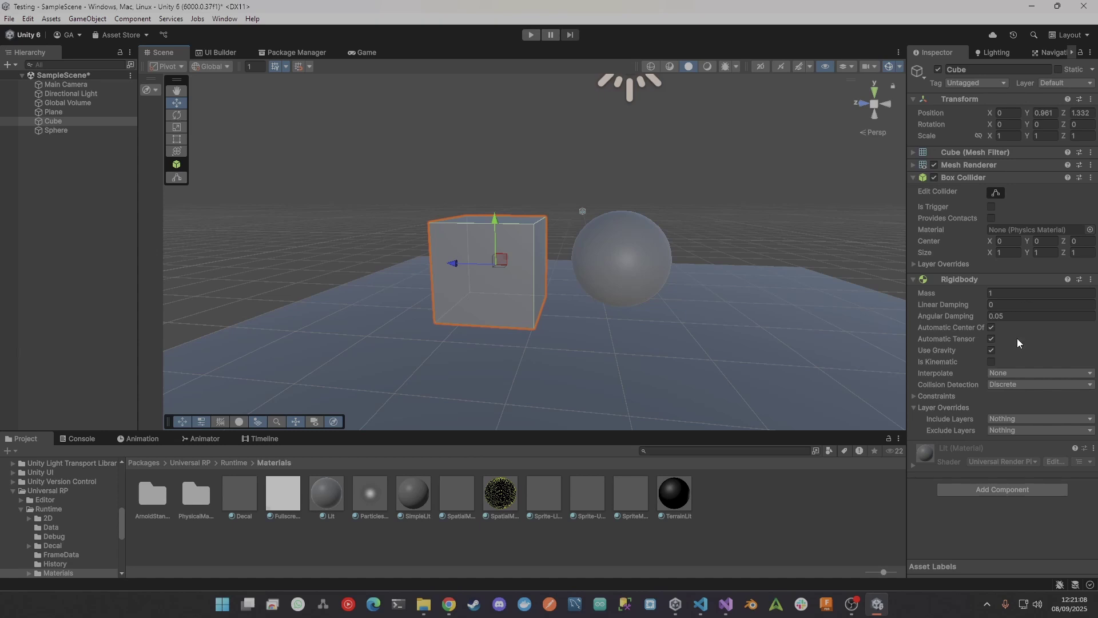
{"action": "left_click", "coordinate": [996, 295]}
{"action": "left_click", "coordinate": [1016, 317]}
{"action": "left_click", "coordinate": [928, 397]}
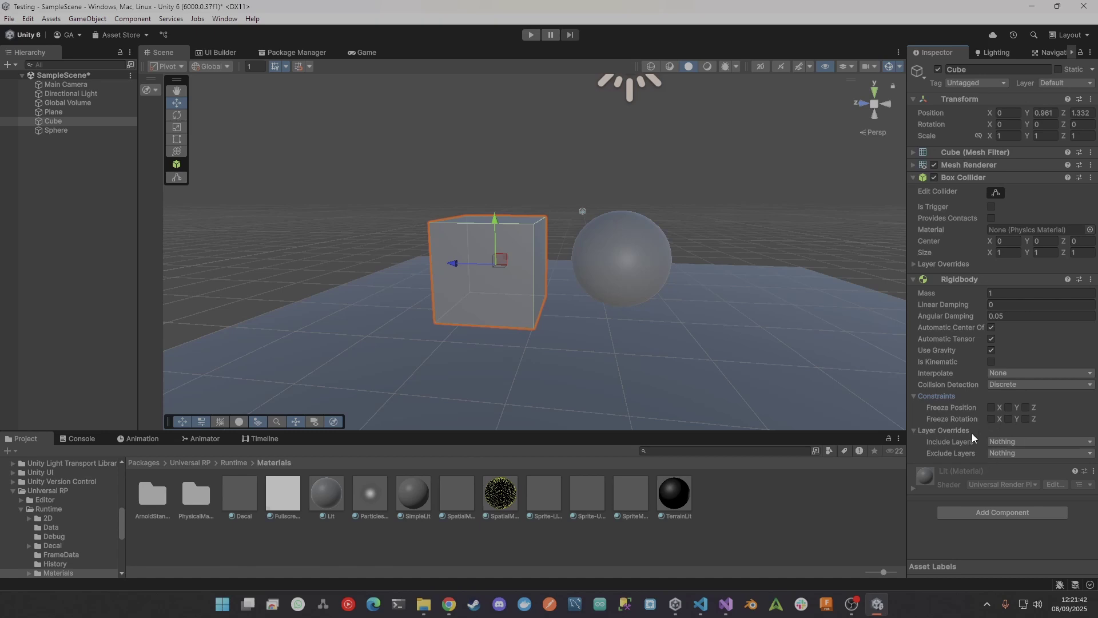
{"action": "left_click", "coordinate": [914, 397]}
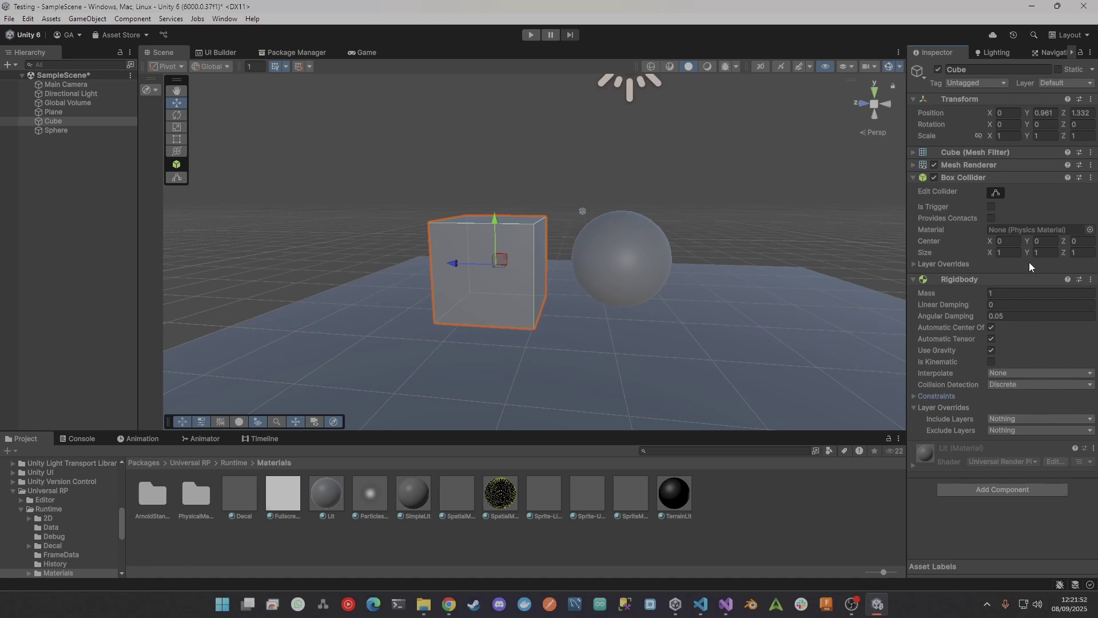
Remove the Rigidbody component from the cube
{"action": "right_click", "coordinate": [1077, 280]}
{"action": "left_click", "coordinate": [1065, 311]}
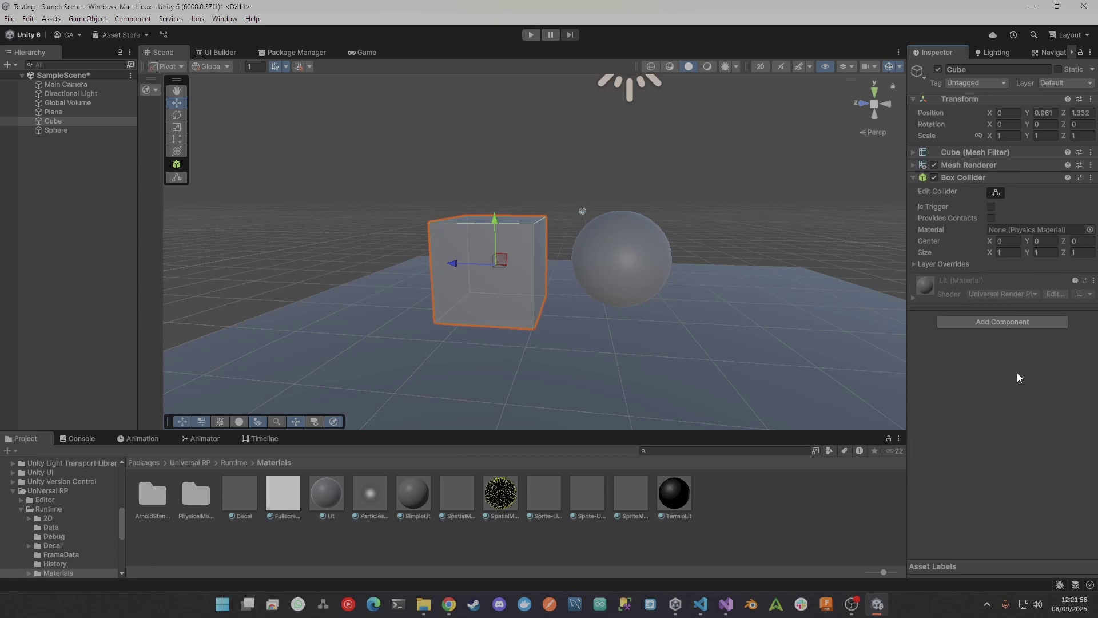
Turn the scene's cube into a prefab stored in the Assets folder
{"action": "right_click_drag", "start_coordinate": [742, 315], "coordinate": [800, 319]}
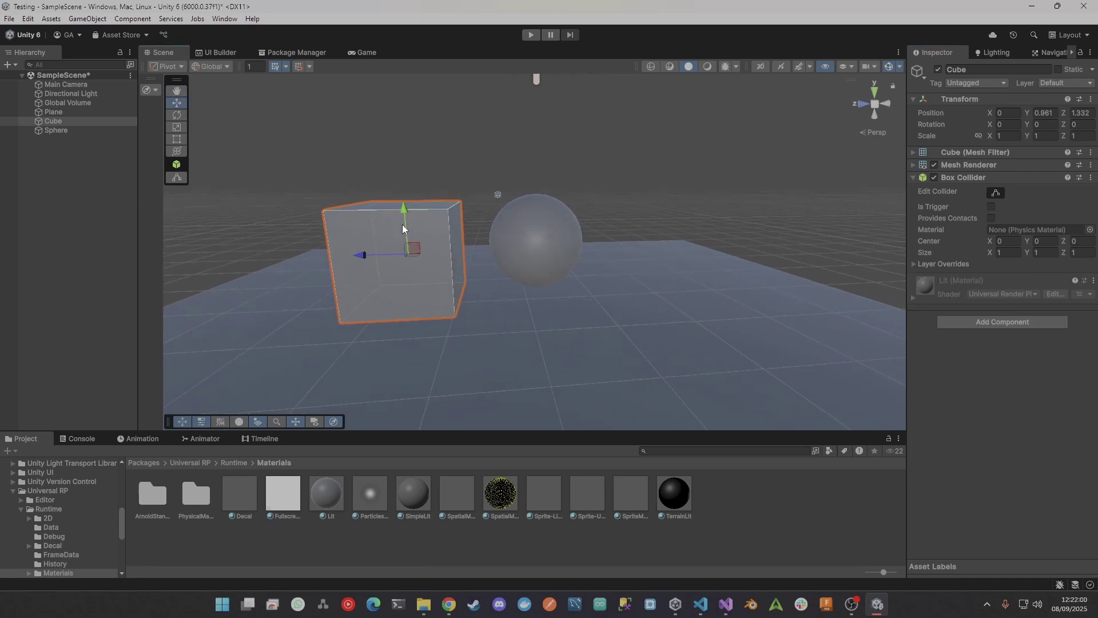
{"action": "right_click_drag", "start_coordinate": [520, 242], "coordinate": [479, 256]}
{"action": "scroll", "coordinate": [51, 499], "scroll_direction": "up", "scroll_amount": 10}
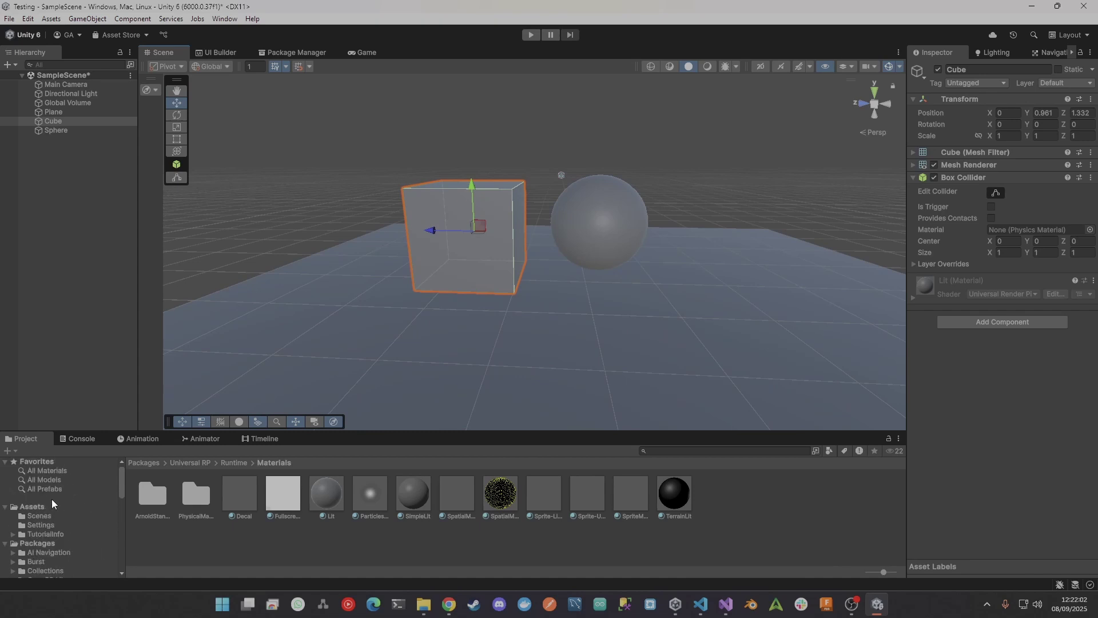
{"action": "left_click", "coordinate": [48, 508]}
{"action": "left_click", "coordinate": [164, 163]}
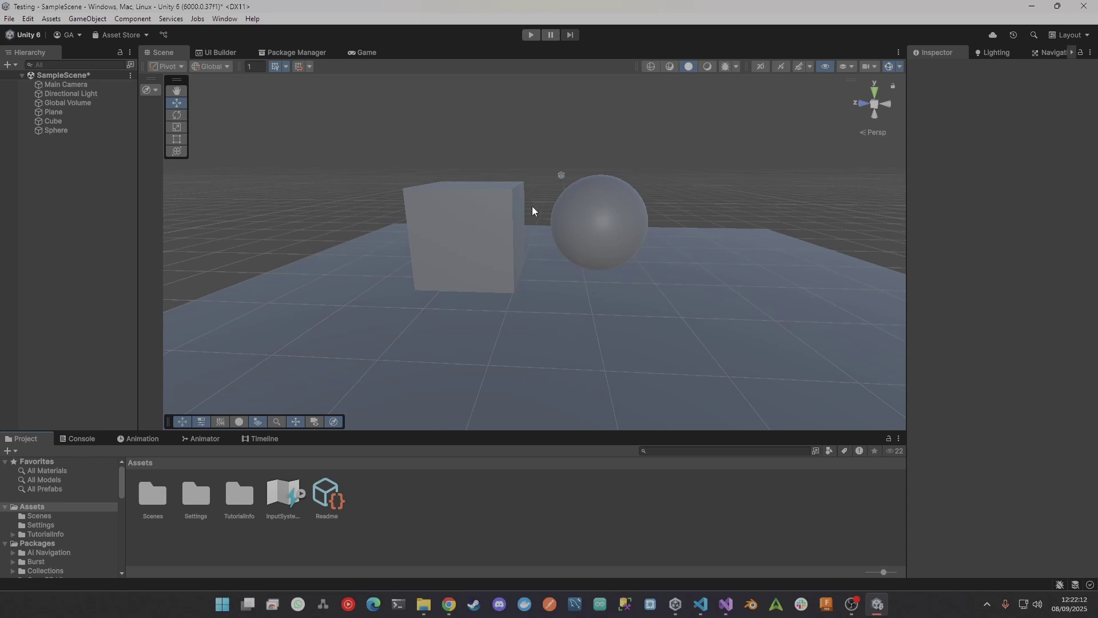
{"action": "left_click", "coordinate": [73, 121]}
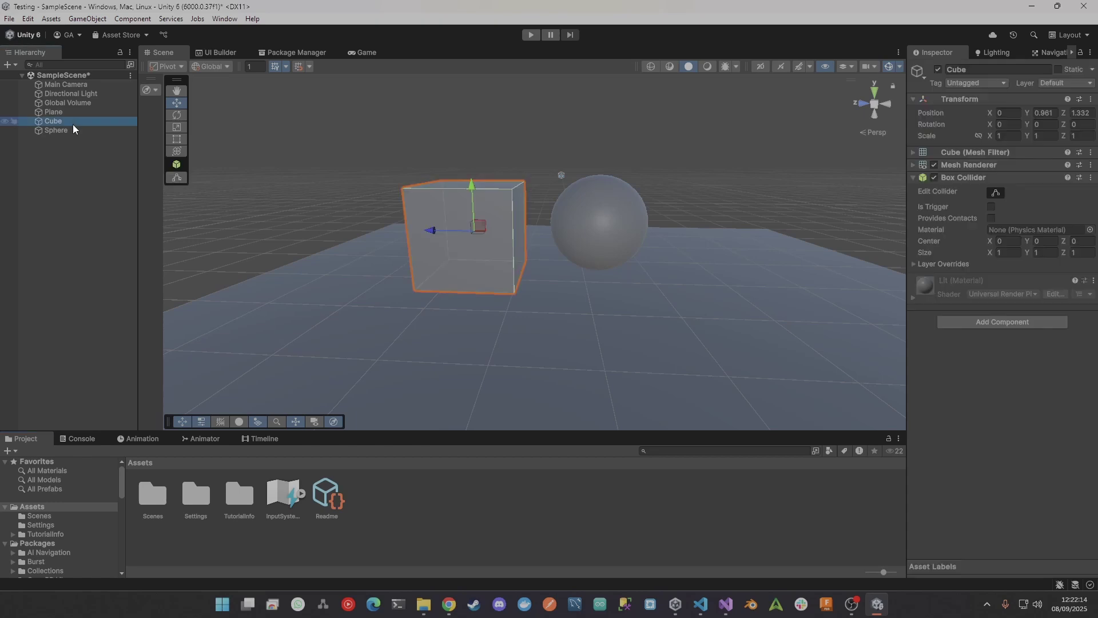
{"action": "left_click_drag", "start_coordinate": [53, 125], "coordinate": [399, 515]}
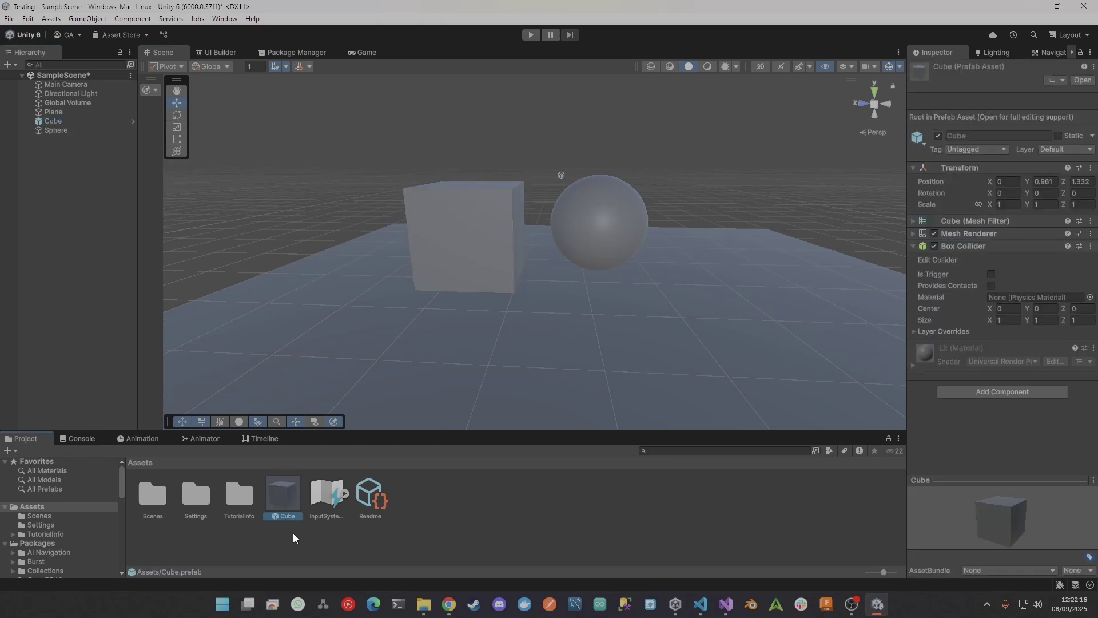
Compare the scene's cube with the Cube prefab asset, and delete the cube from the scene
{"action": "left_click", "coordinate": [70, 120]}
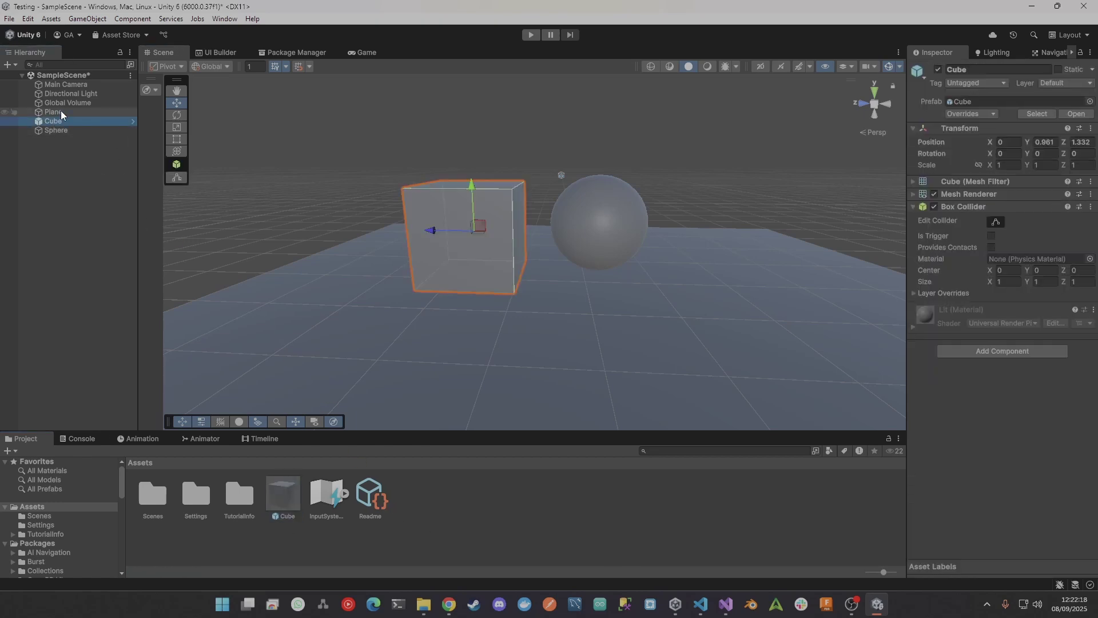
{"action": "left_click", "coordinate": [281, 509]}
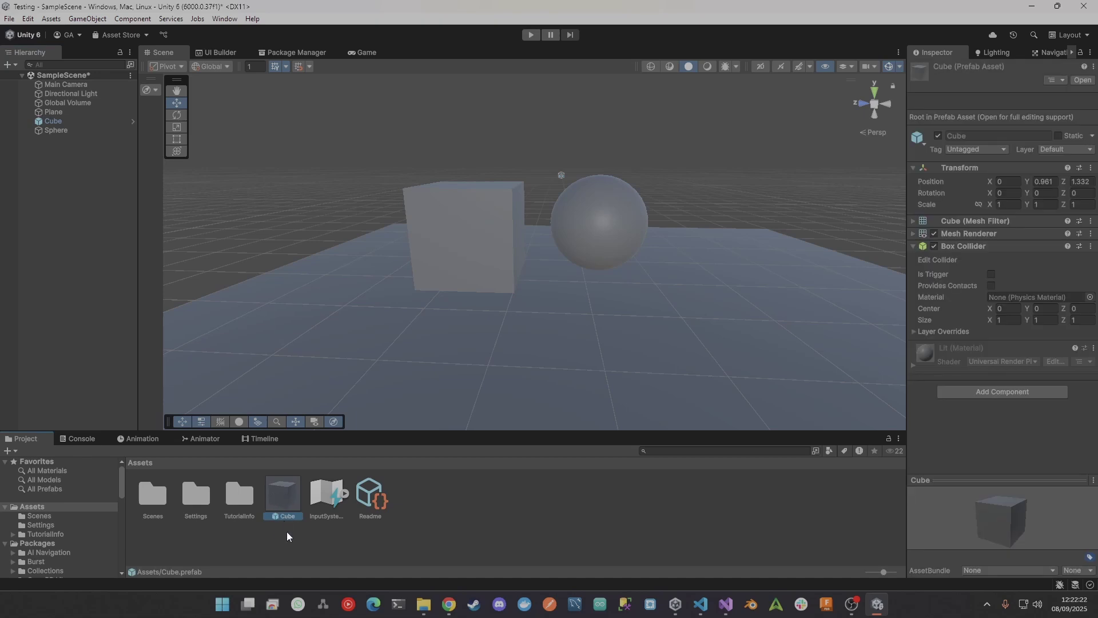
{"action": "left_click", "coordinate": [287, 530]}
{"action": "left_click", "coordinate": [291, 507]}
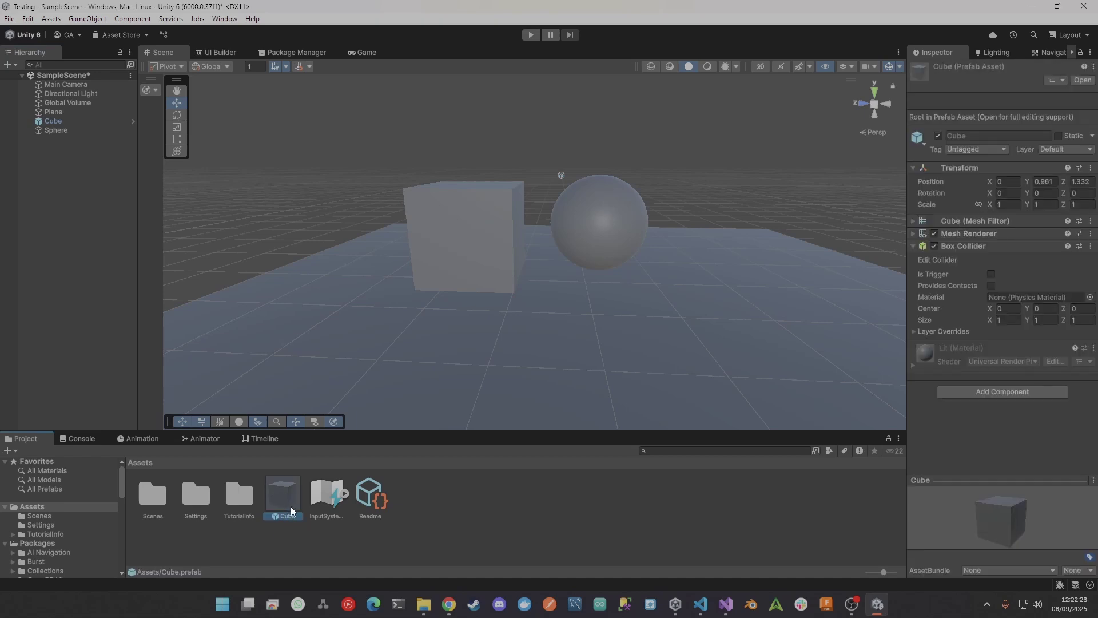
{"action": "left_click", "coordinate": [76, 119]}
{"action": "key", "text": "Delete"}
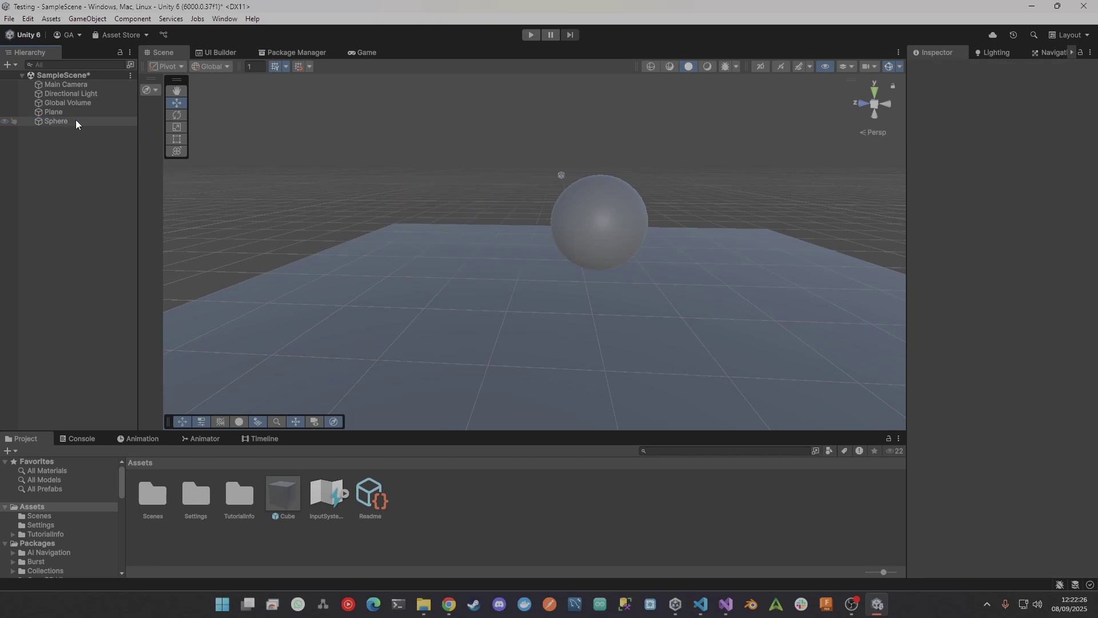
Create a regular 3D cube in the scene and duplicate it eight times
{"action": "right_click", "coordinate": [91, 159]}
{"action": "mouse_move", "coordinate": [142, 376]}
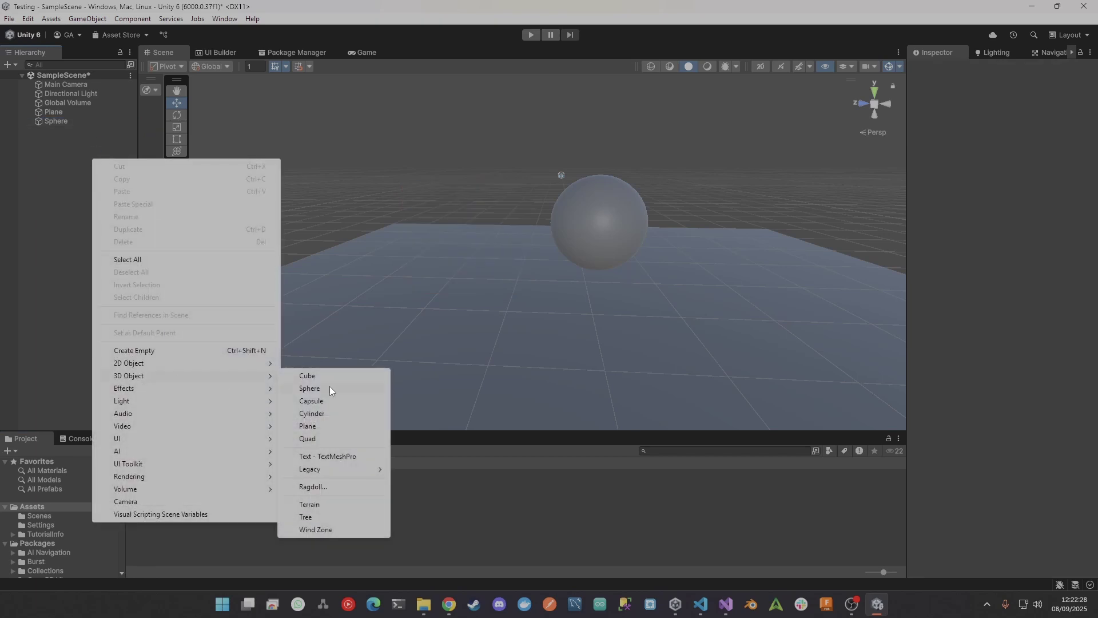
{"action": "left_click", "coordinate": [312, 376]}
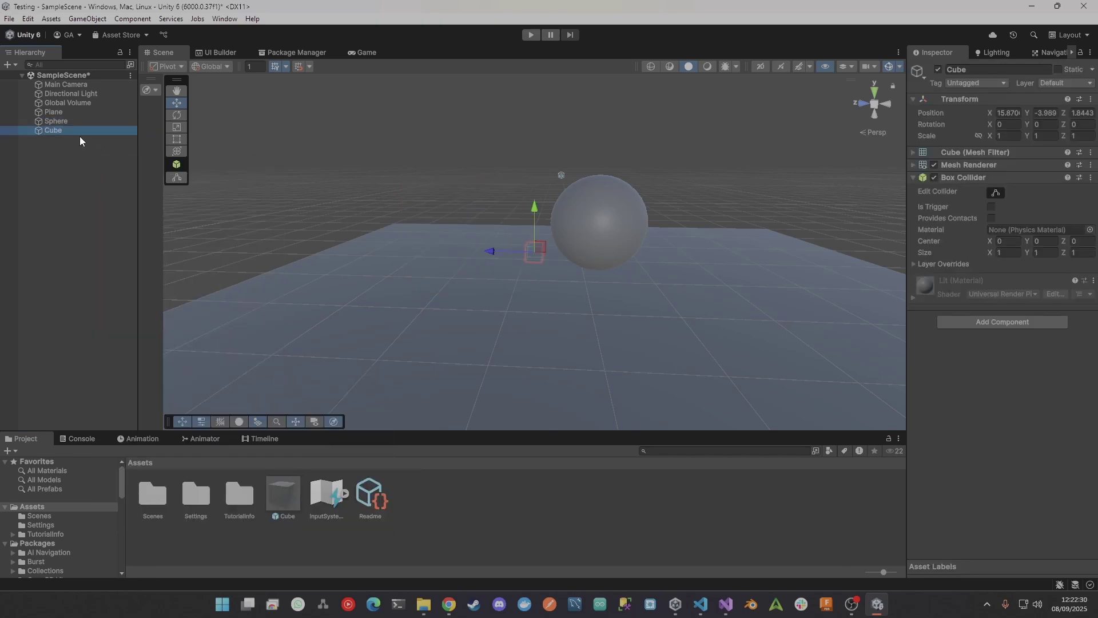
{"action": "key", "text": "ctrl+d"}
{"action": "key", "text": "ctrl+d"}
{"action": "key", "text": "ctrl+d"}
{"action": "key", "text": "ctrl+d"}
{"action": "key", "text": "ctrl+d"}
{"action": "key", "text": "ctrl+d"}
{"action": "key", "text": "ctrl+d"}
{"action": "key", "text": "ctrl+d"}
Spread several duplicated cubes apart, raising Cube (8) to Y 0.51 and moving Cube (6) to Z 8.53
{"action": "right_click_drag", "start_coordinate": [541, 259], "coordinate": [698, 264]}
{"action": "key", "text": "a"}
{"action": "left_click_drag", "start_coordinate": [639, 203], "coordinate": [645, 145]}
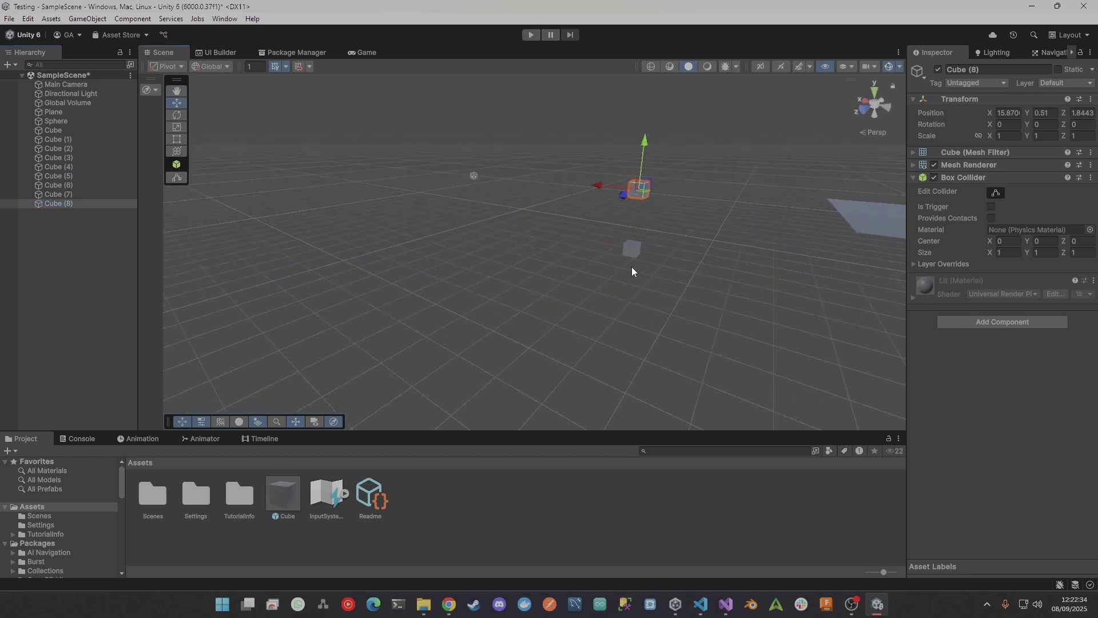
{"action": "left_click", "coordinate": [630, 252]}
{"action": "right_click_drag", "start_coordinate": [572, 235], "coordinate": [146, 207]}
{"action": "left_click", "coordinate": [603, 242]}
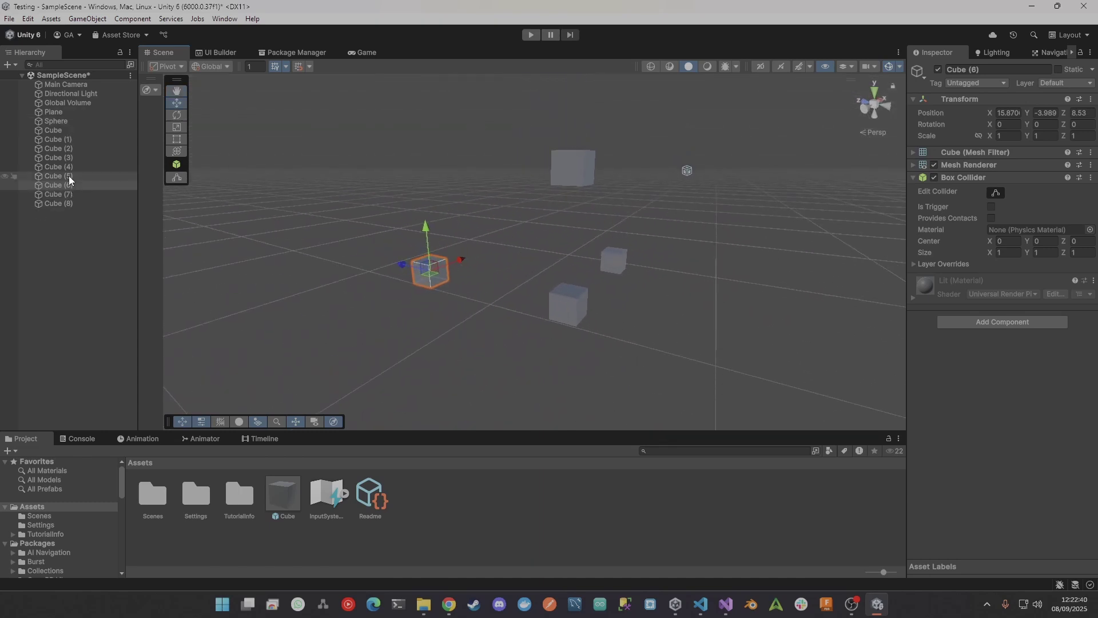
Delete the regular cube and all eight of its duplicates from the scene
{"action": "left_click", "coordinate": [77, 130]}
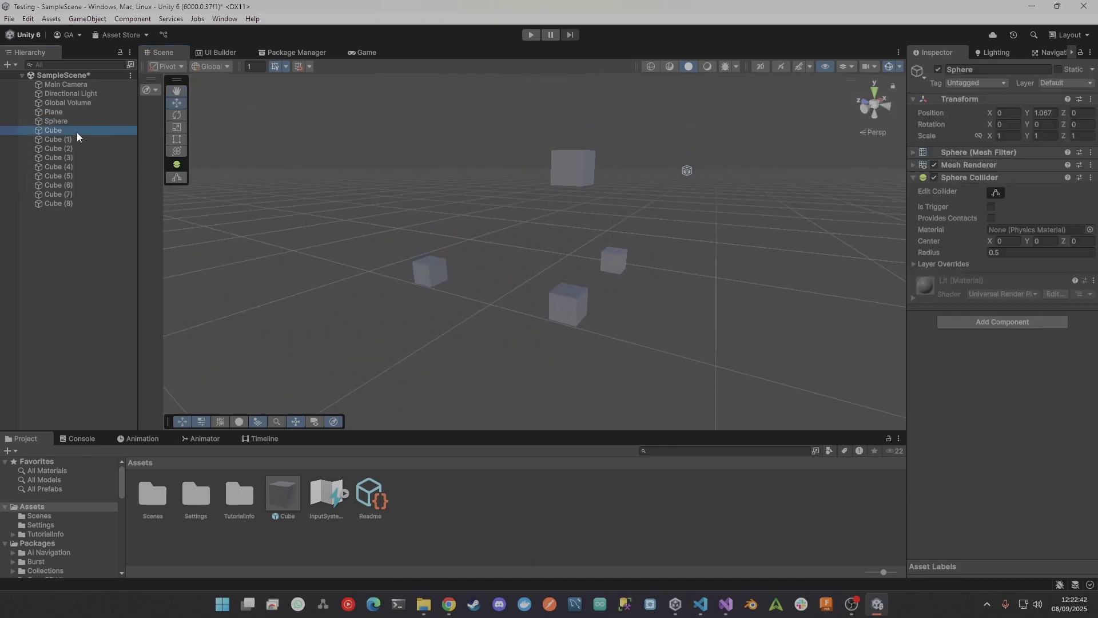
{"action": "left_click", "coordinate": [84, 204], "text": "shift"}
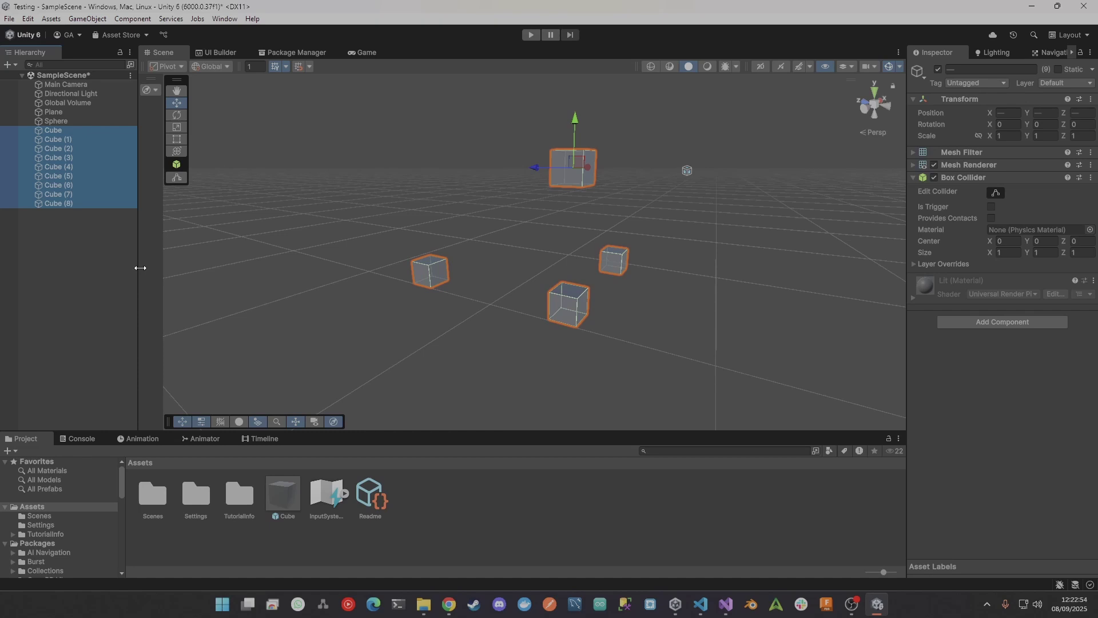
{"action": "key", "text": "Delete"}
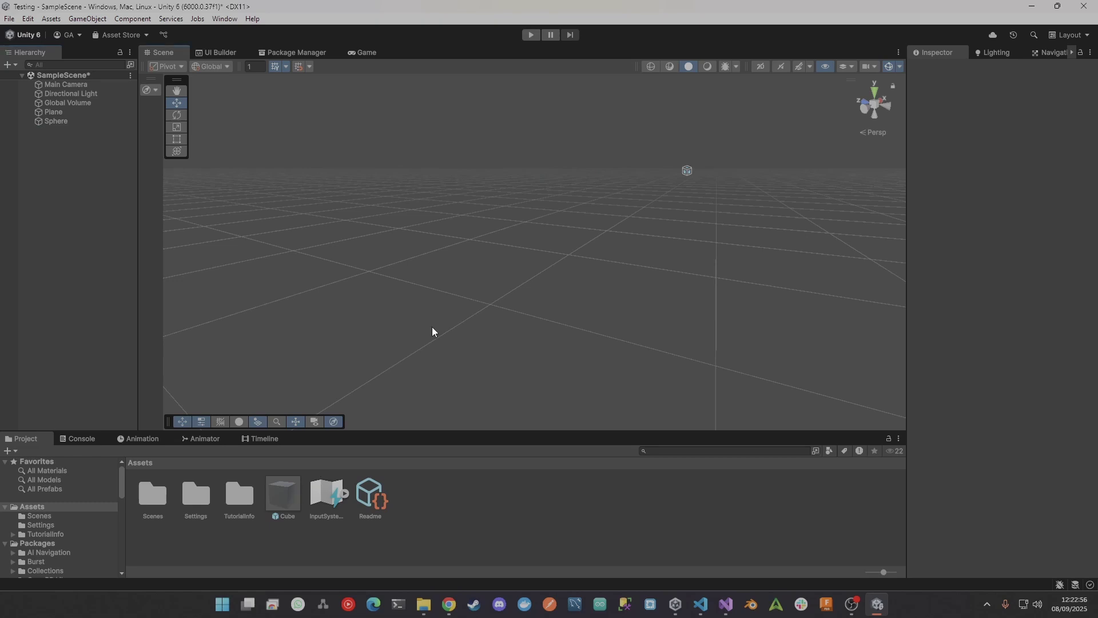
Place five instances of the Cube prefab at different spots on the plane
{"action": "right_click_drag", "start_coordinate": [432, 327], "coordinate": [770, 367]}
{"action": "left_click_drag", "start_coordinate": [284, 499], "coordinate": [394, 314]}
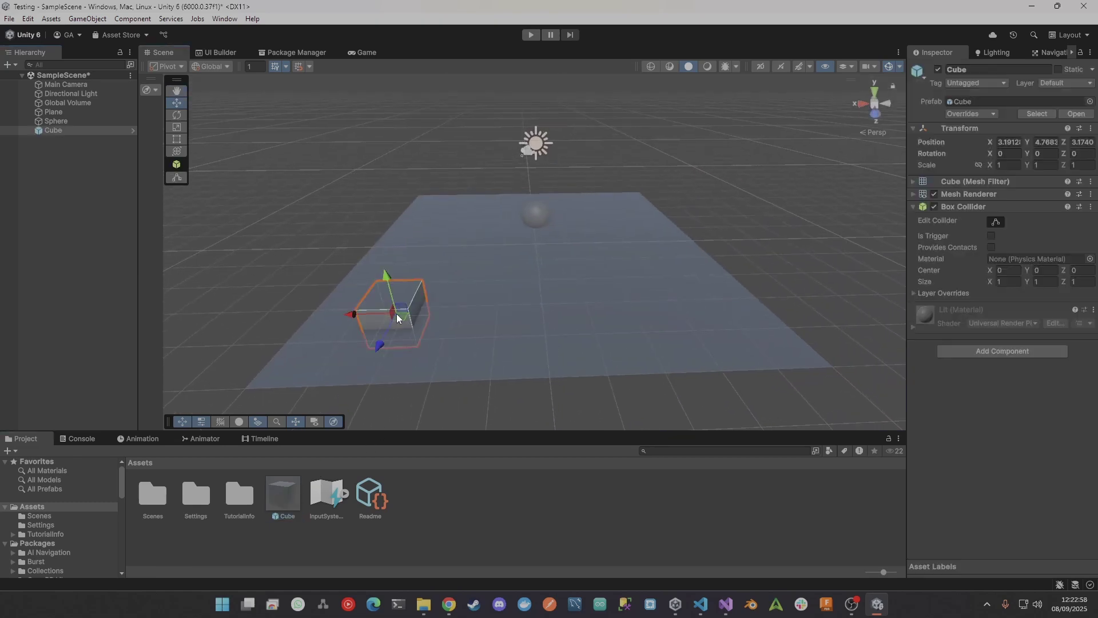
{"action": "left_click_drag", "start_coordinate": [289, 494], "coordinate": [437, 236]}
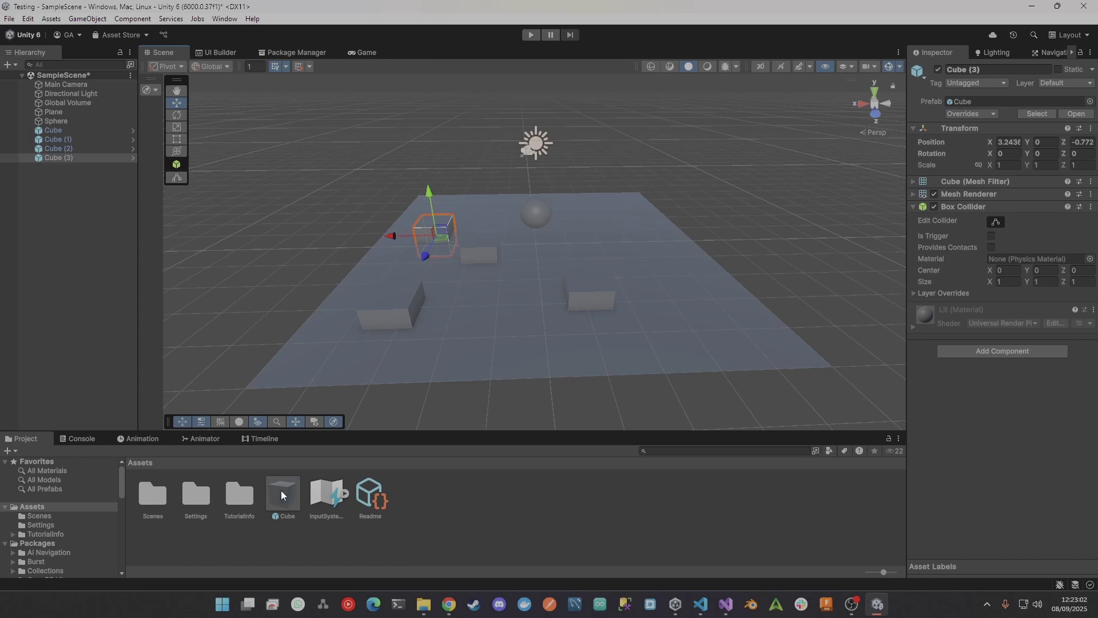
{"action": "left_click_drag", "start_coordinate": [283, 495], "coordinate": [639, 229]}
{"action": "left_click", "coordinate": [81, 209]}
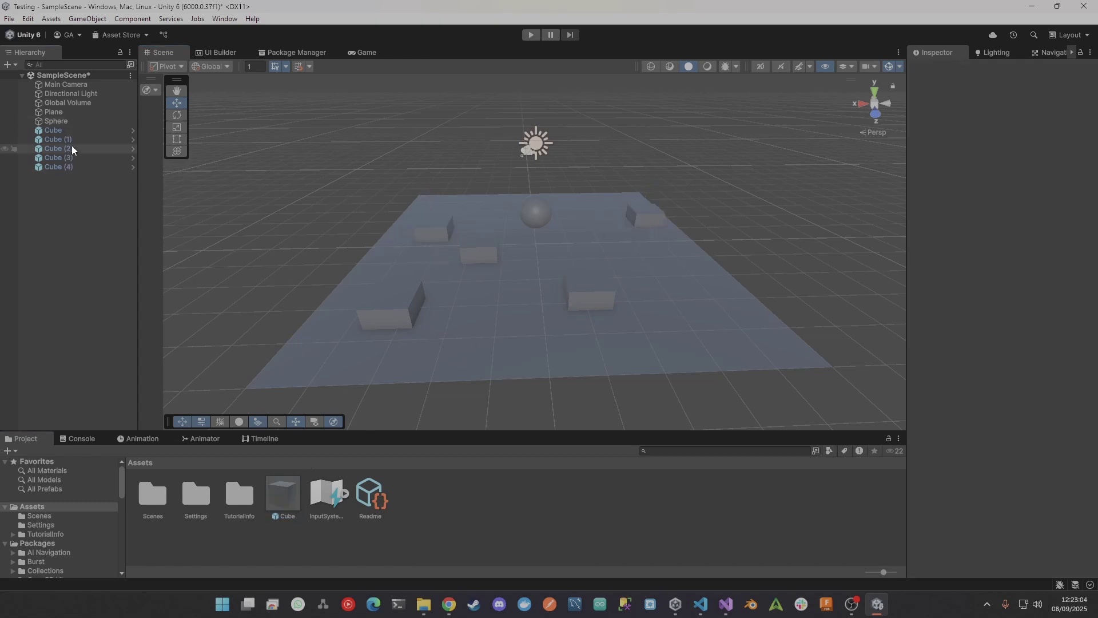
Inspect the placed cube instances one by one to check their link to the Cube prefab
{"action": "left_click", "coordinate": [73, 134]}
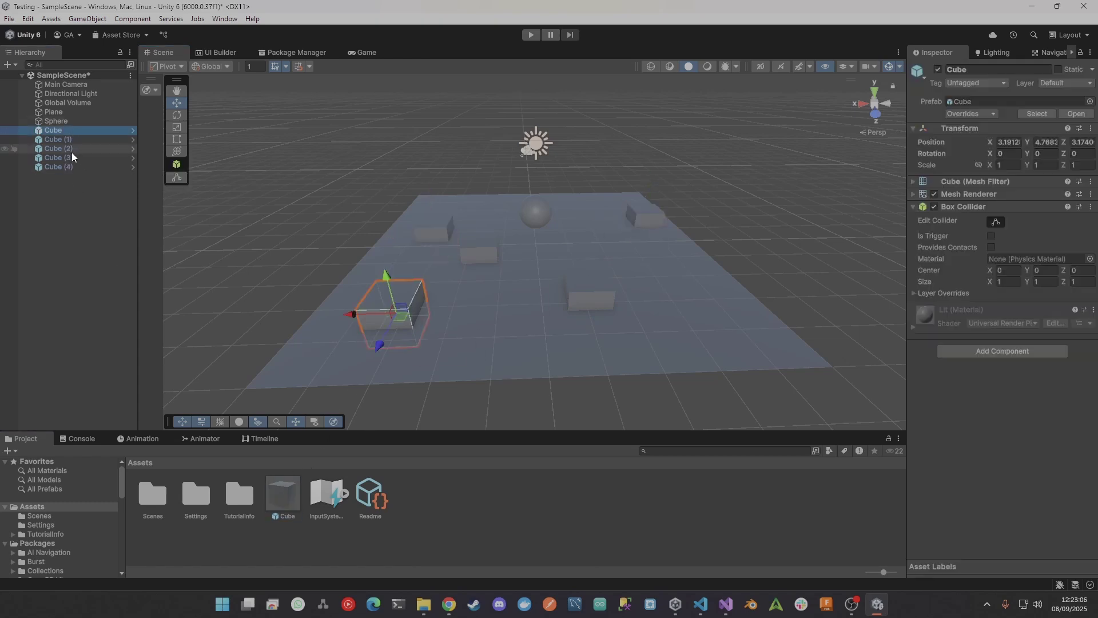
{"action": "left_click", "coordinate": [71, 150]}
{"action": "left_click", "coordinate": [70, 165]}
{"action": "left_click", "coordinate": [68, 149]}
{"action": "left_click", "coordinate": [67, 138]}
{"action": "left_click", "coordinate": [69, 156]}
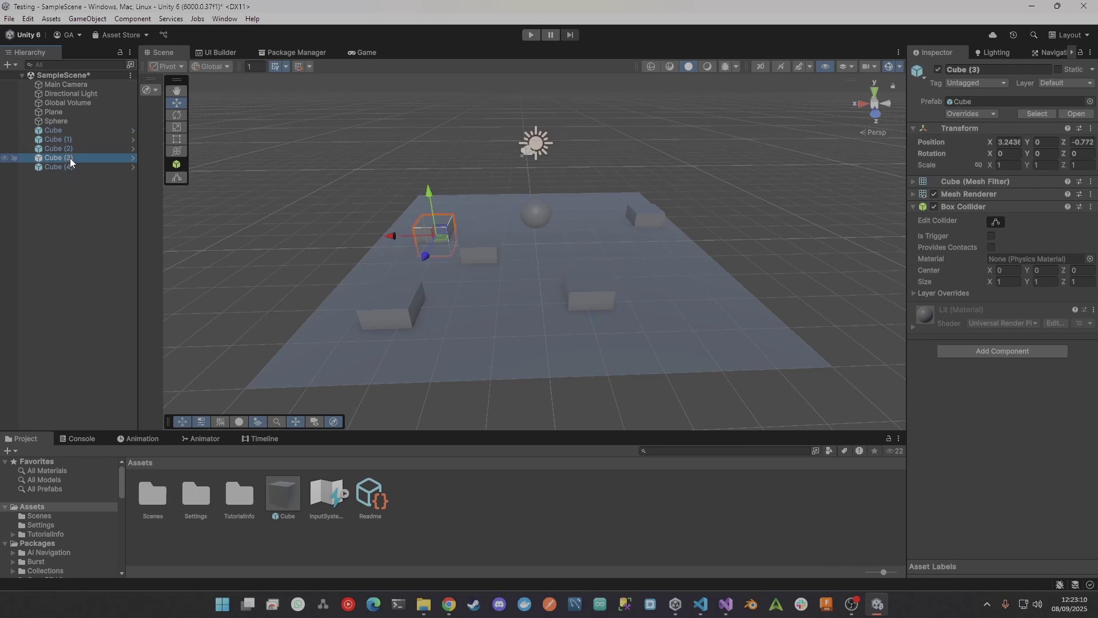
{"action": "left_click", "coordinate": [85, 227]}
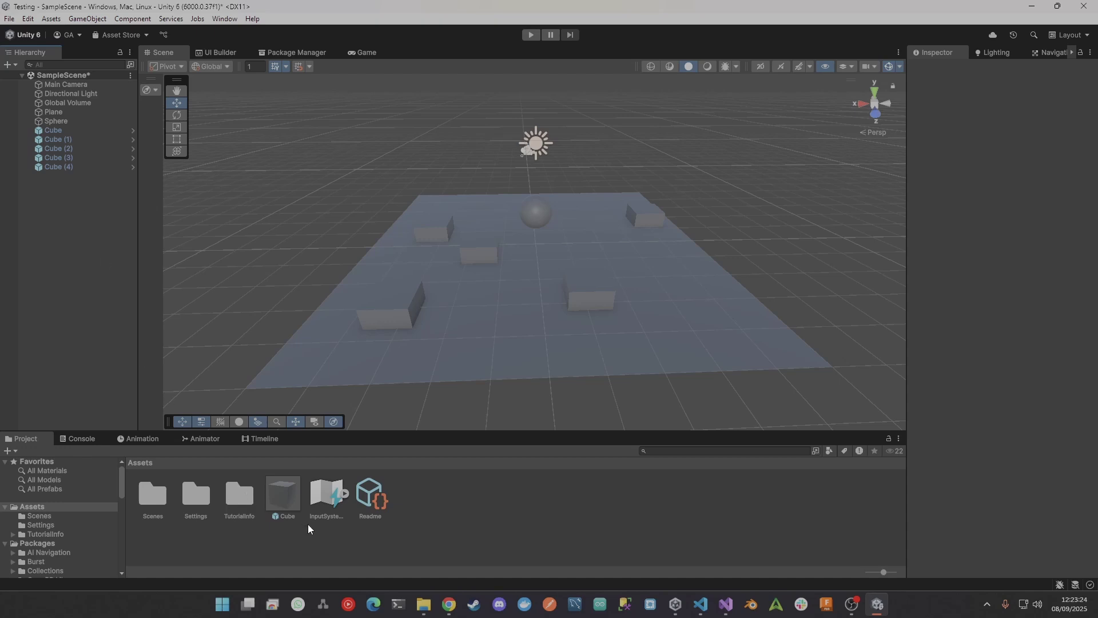
Raise all five cube prefab instances together above the plane to a Y position of 0.78
{"action": "left_click", "coordinate": [72, 131]}
{"action": "left_click", "coordinate": [68, 166], "text": "shift"}
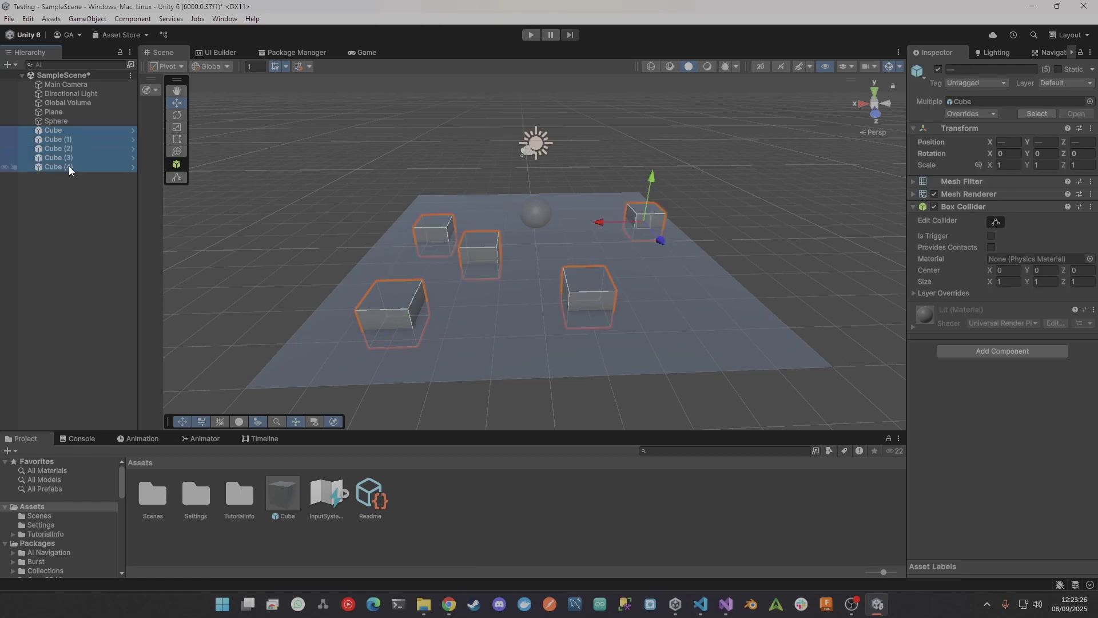
{"action": "left_click_drag", "start_coordinate": [656, 183], "coordinate": [654, 155]}
{"action": "key", "text": "w"}
{"action": "right_click_drag", "start_coordinate": [640, 228], "coordinate": [692, 291]}
{"action": "key", "text": "d"}
{"action": "left_click", "coordinate": [693, 290]}
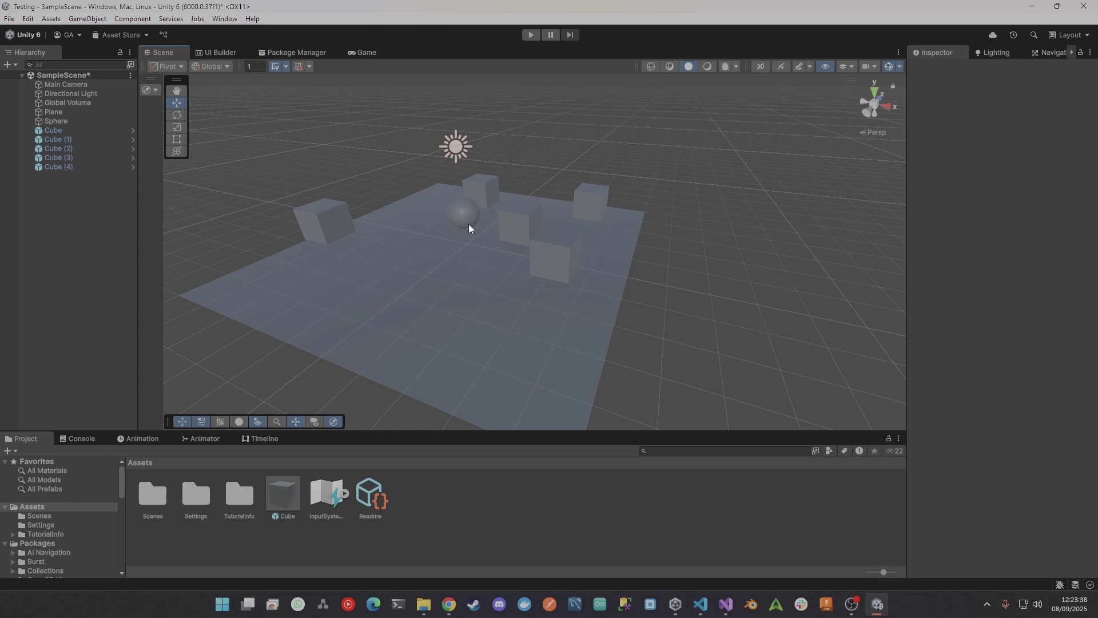
Select the cube instances in the scene one after another and review their Transform, Box Collider and prefab reference
{"action": "right_click_drag", "start_coordinate": [469, 229], "coordinate": [348, 240]}
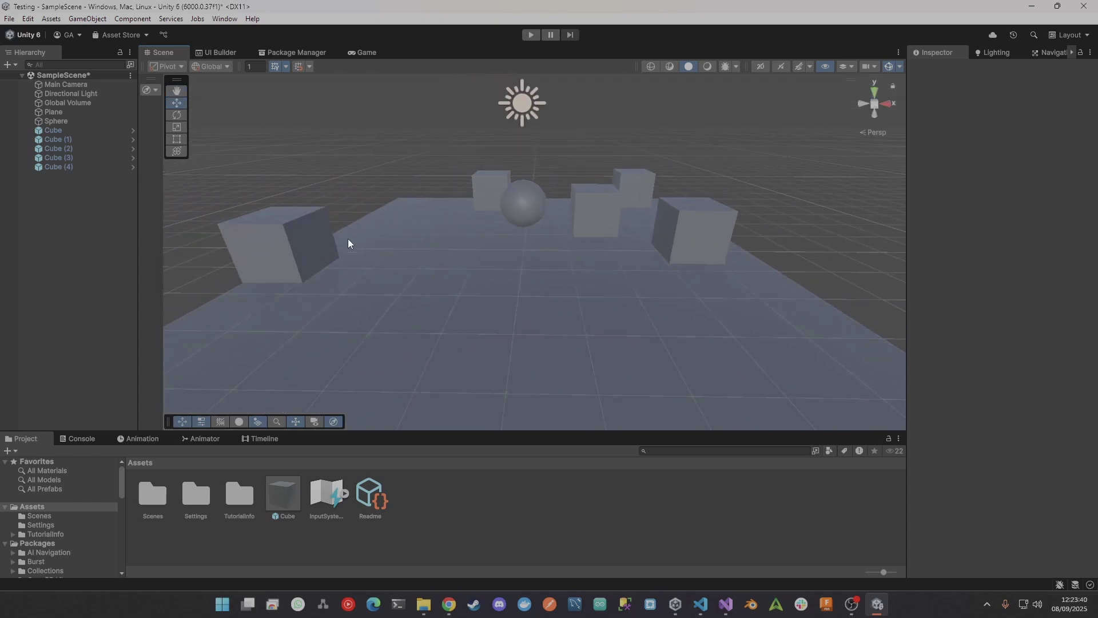
{"action": "left_click", "coordinate": [633, 186]}
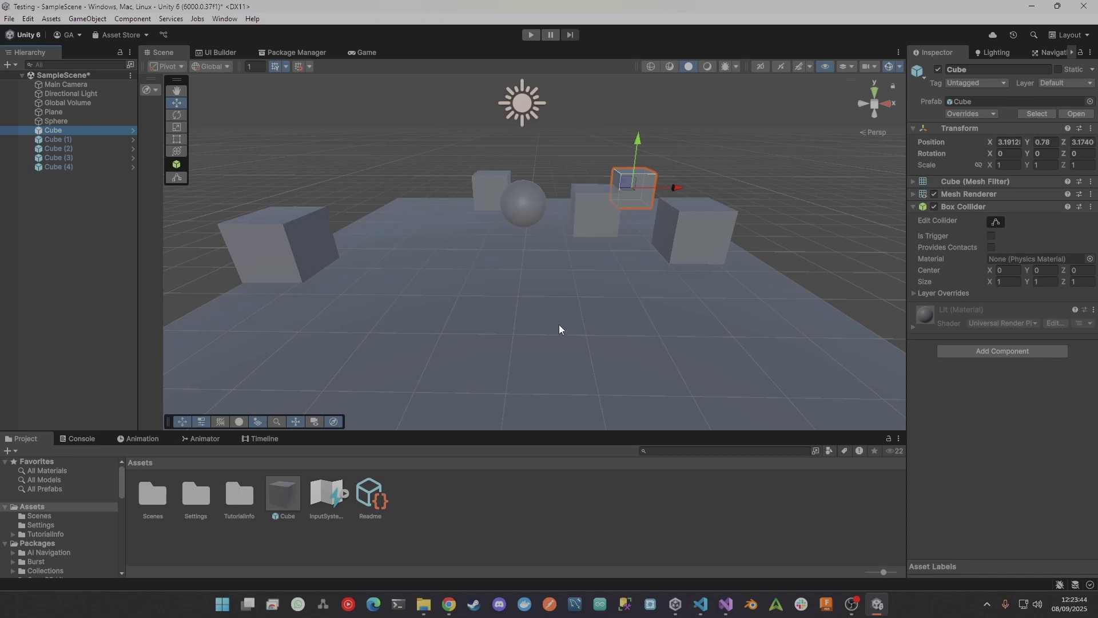
{"action": "right_click_drag", "start_coordinate": [558, 324], "coordinate": [531, 293]}
{"action": "key", "text": "s"}
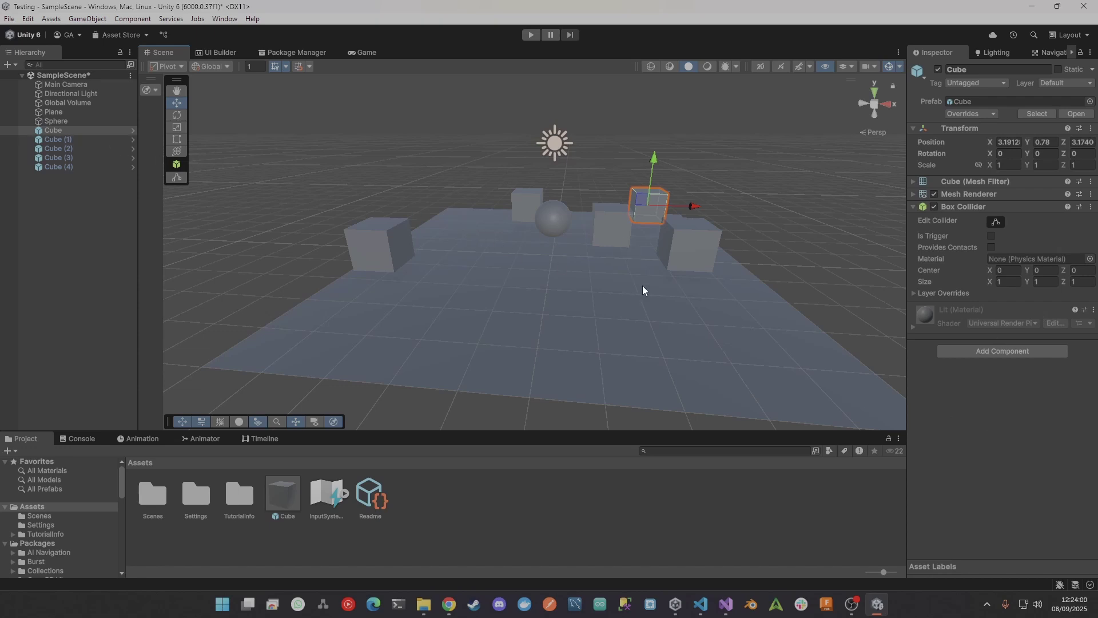
{"action": "left_click", "coordinate": [394, 245]}
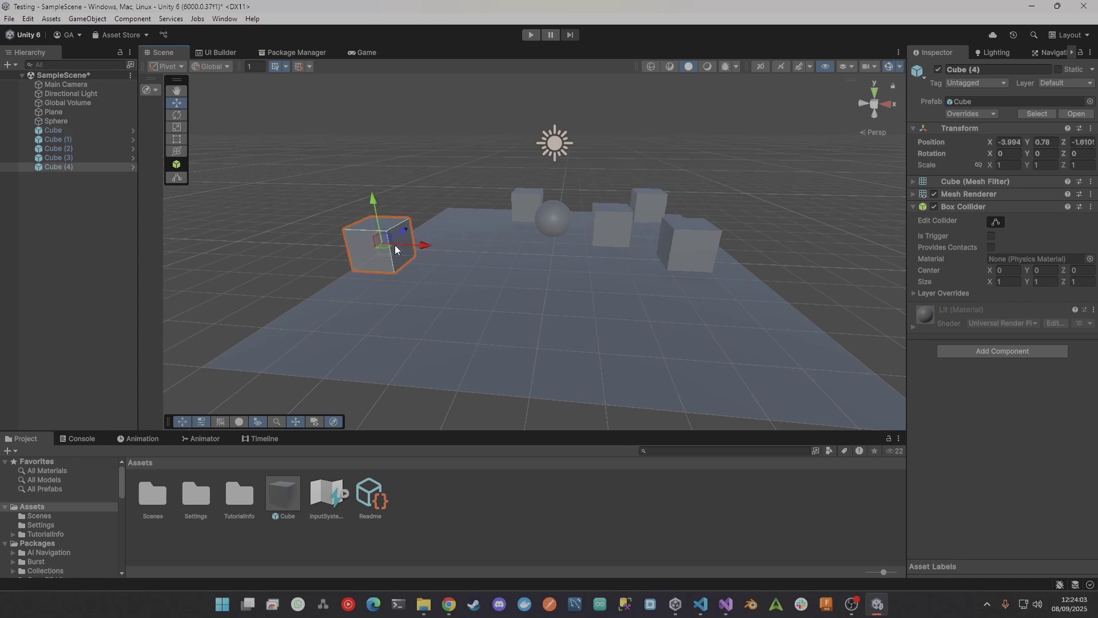
{"action": "left_click", "coordinate": [71, 134]}
{"action": "left_click", "coordinate": [73, 140]}
{"action": "left_click", "coordinate": [77, 147]}
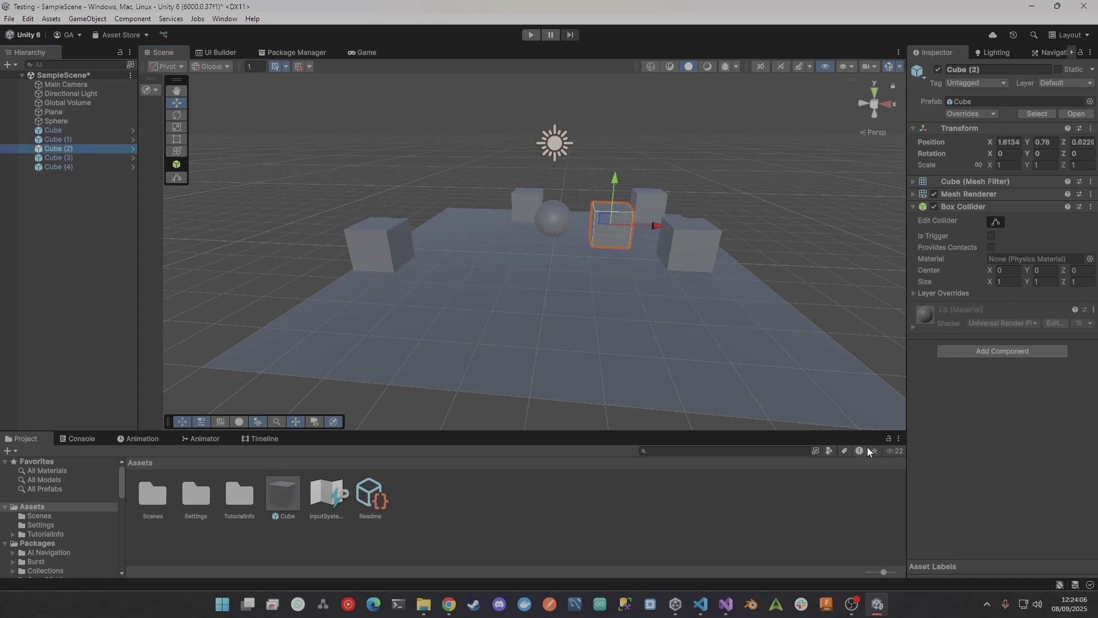
{"action": "left_click", "coordinate": [75, 129]}
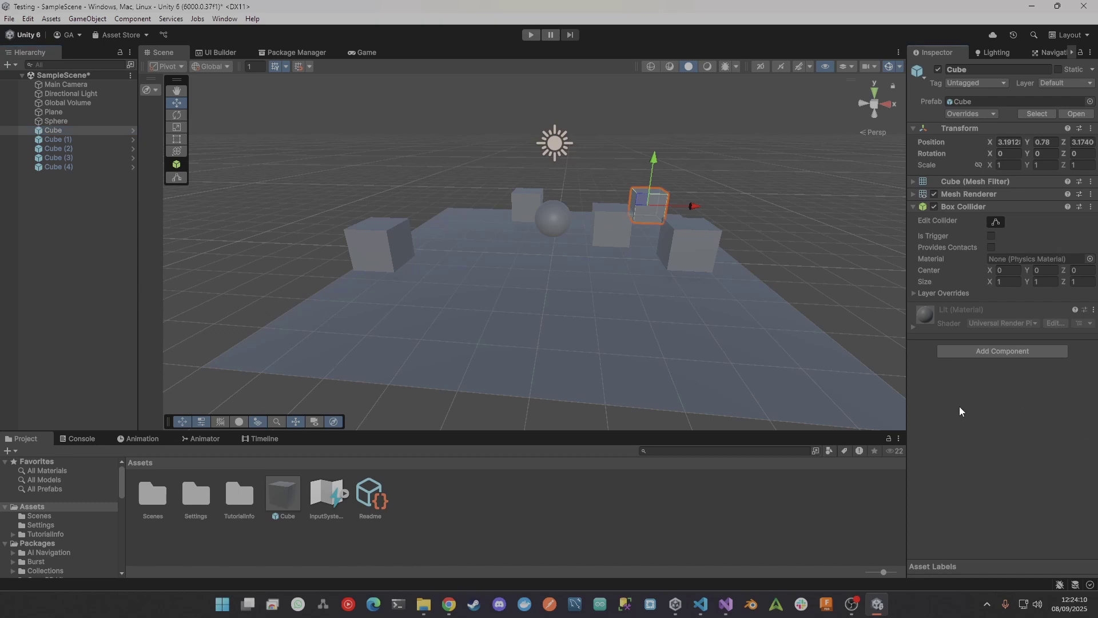
{"action": "left_click", "coordinate": [86, 139]}
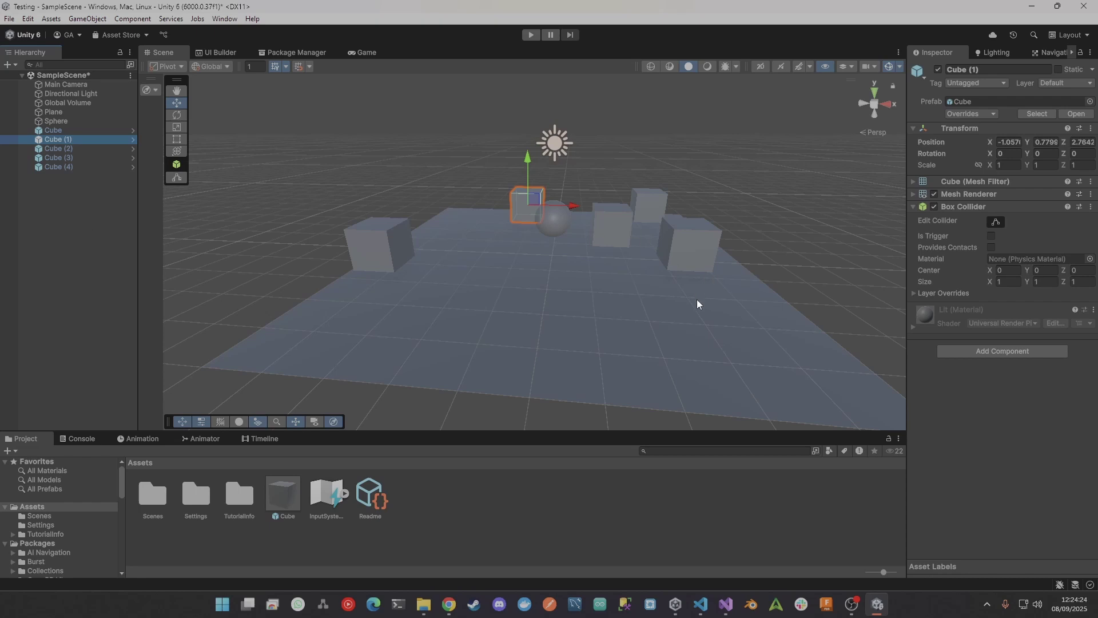
Delete the Cube prefab asset from the project's Assets folder
{"action": "left_click", "coordinate": [274, 496]}
{"action": "key", "text": "Delete"}
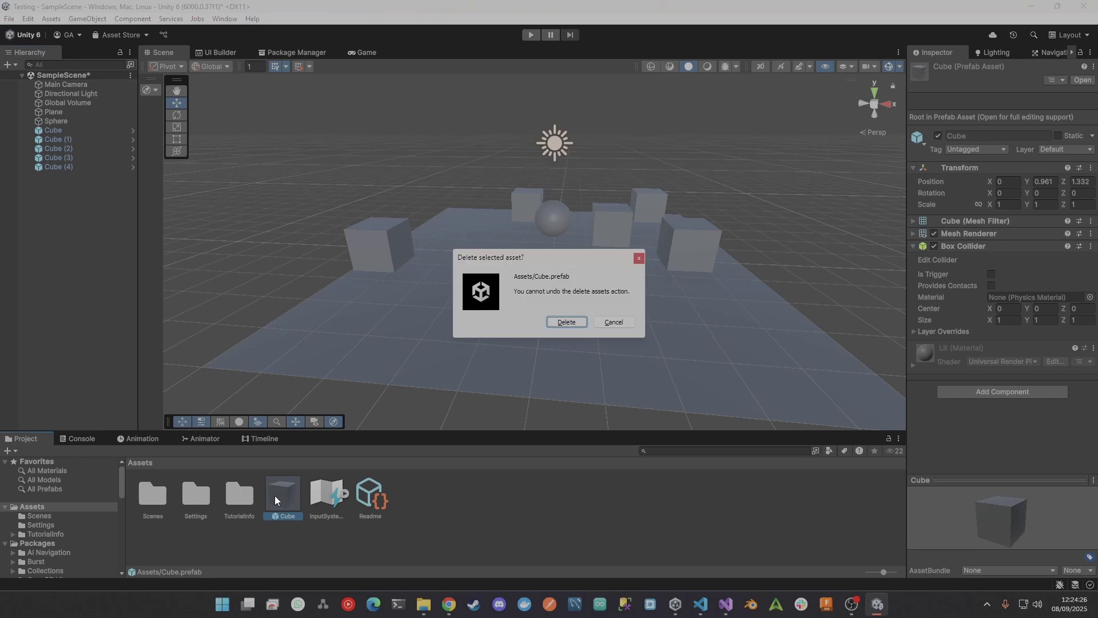
{"action": "key", "text": "Return"}
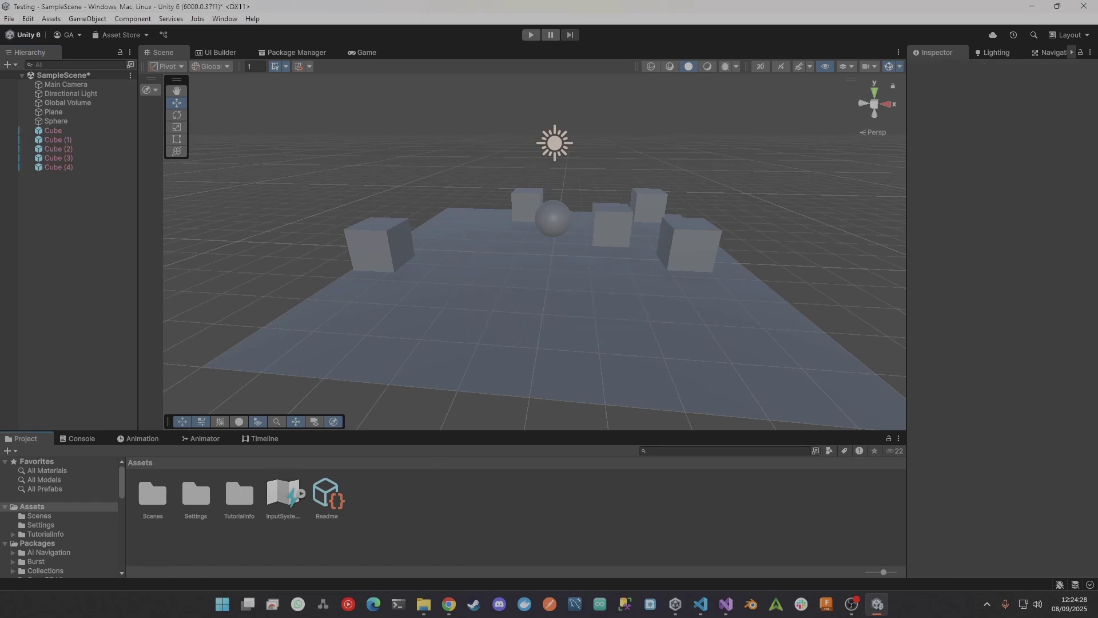
Examine each of the five cubes for its prefab reference after the asset's removal, and expand the first cube's Mesh Filter
{"action": "left_click", "coordinate": [70, 166]}
{"action": "left_click", "coordinate": [75, 129]}
{"action": "left_click", "coordinate": [76, 140]}
{"action": "left_click", "coordinate": [67, 148]}
{"action": "left_click", "coordinate": [65, 158]}
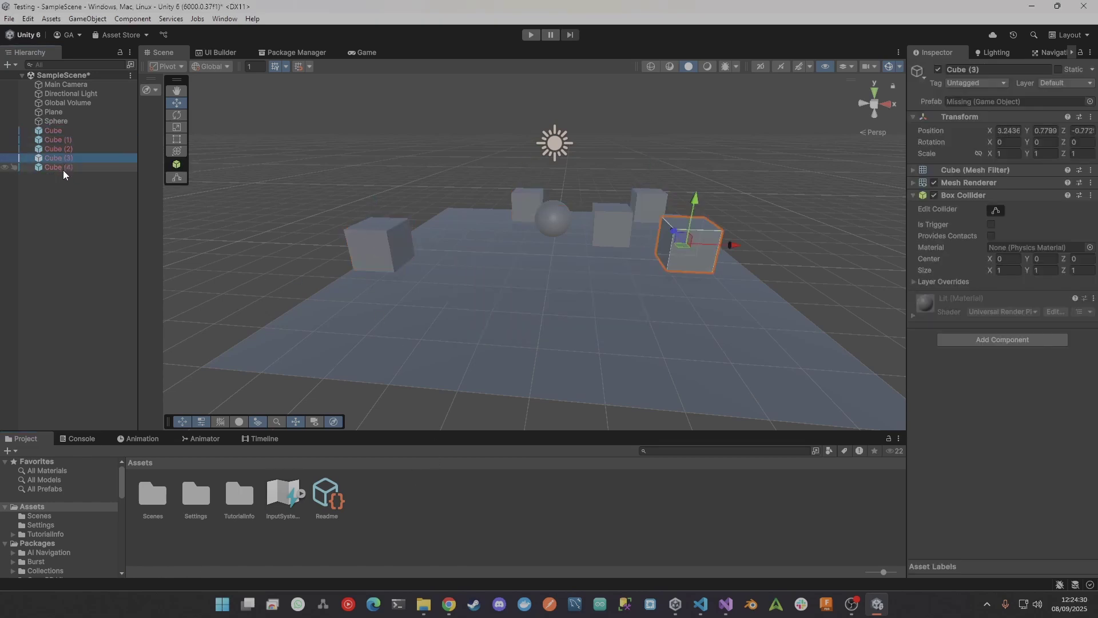
{"action": "left_click", "coordinate": [63, 167]}
{"action": "left_click", "coordinate": [67, 131]}
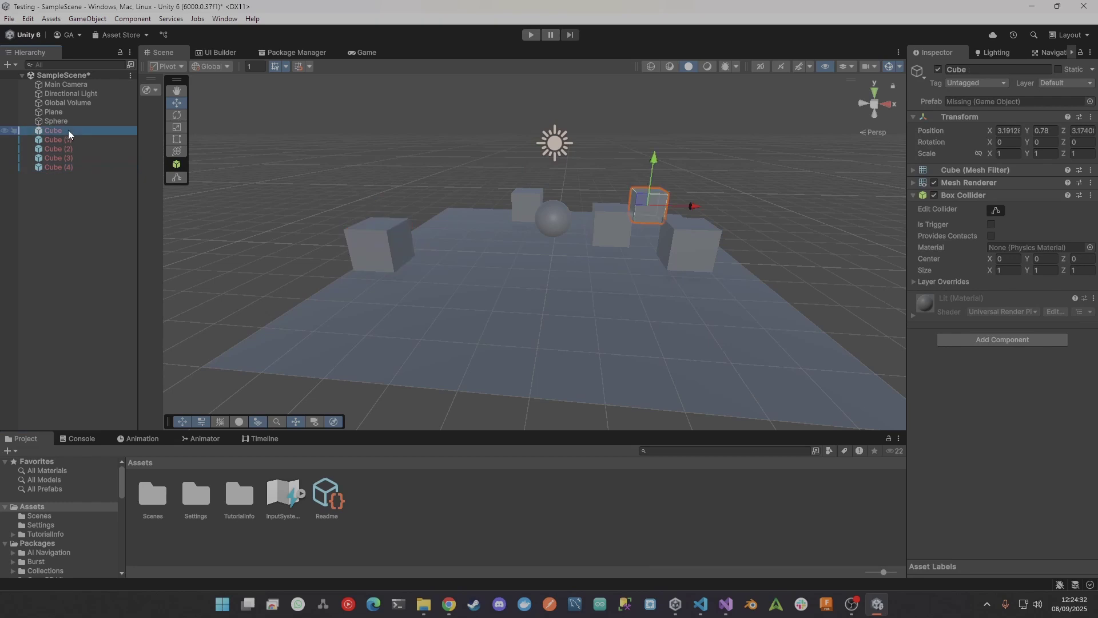
{"action": "left_click", "coordinate": [913, 173]}
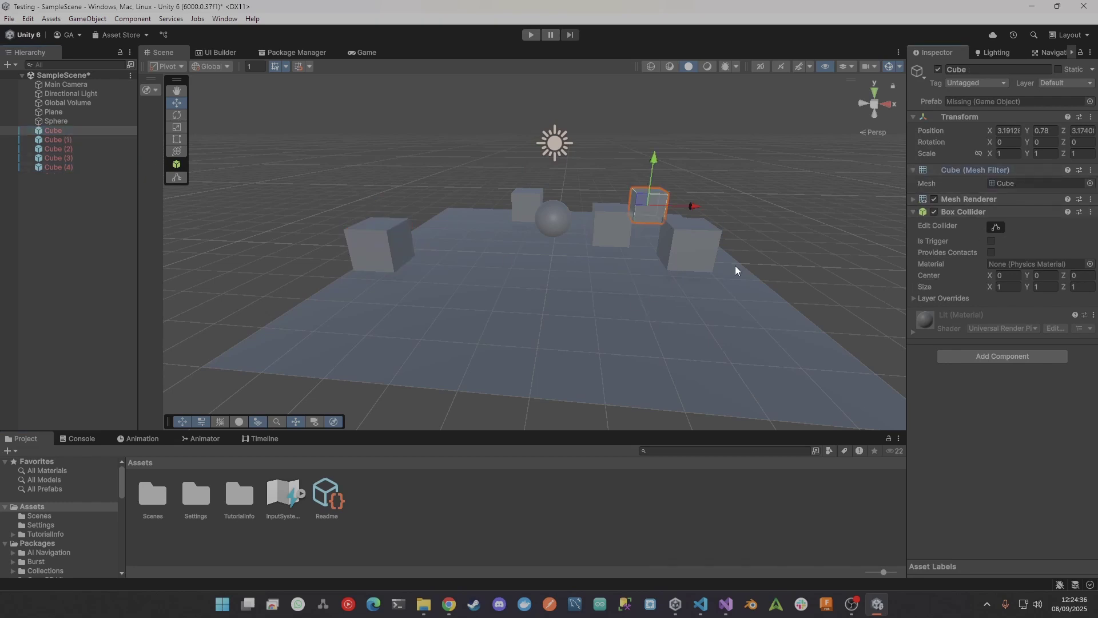
Delete all five cubes, from Cube through Cube (4), from the scene
{"action": "left_click", "coordinate": [70, 167]}
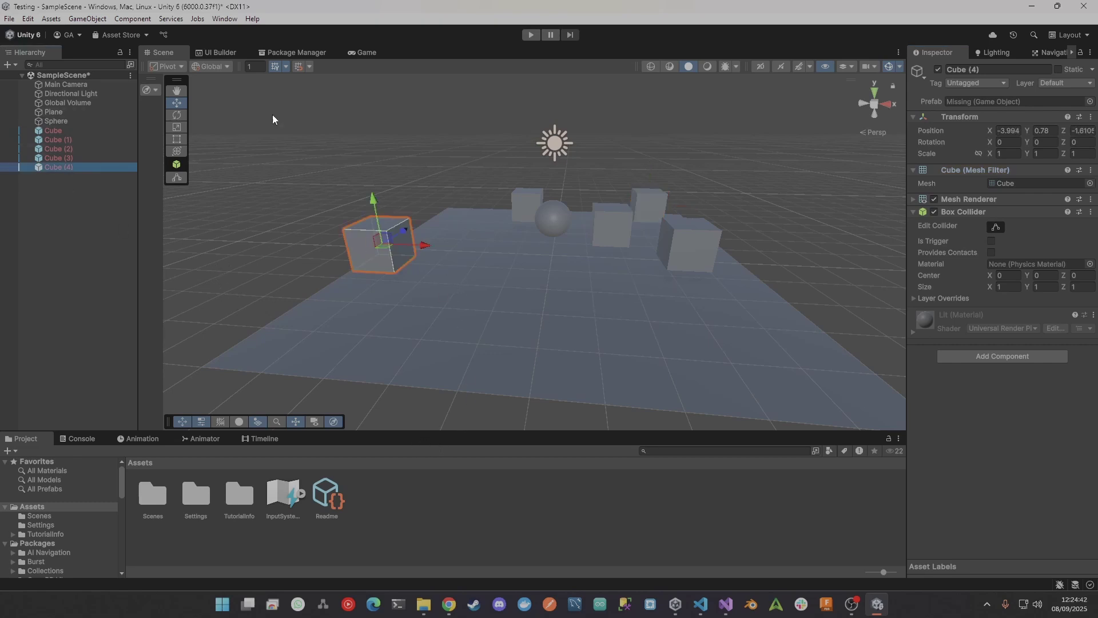
{"action": "left_click", "coordinate": [66, 131], "text": "shift"}
{"action": "key", "text": "Delete"}
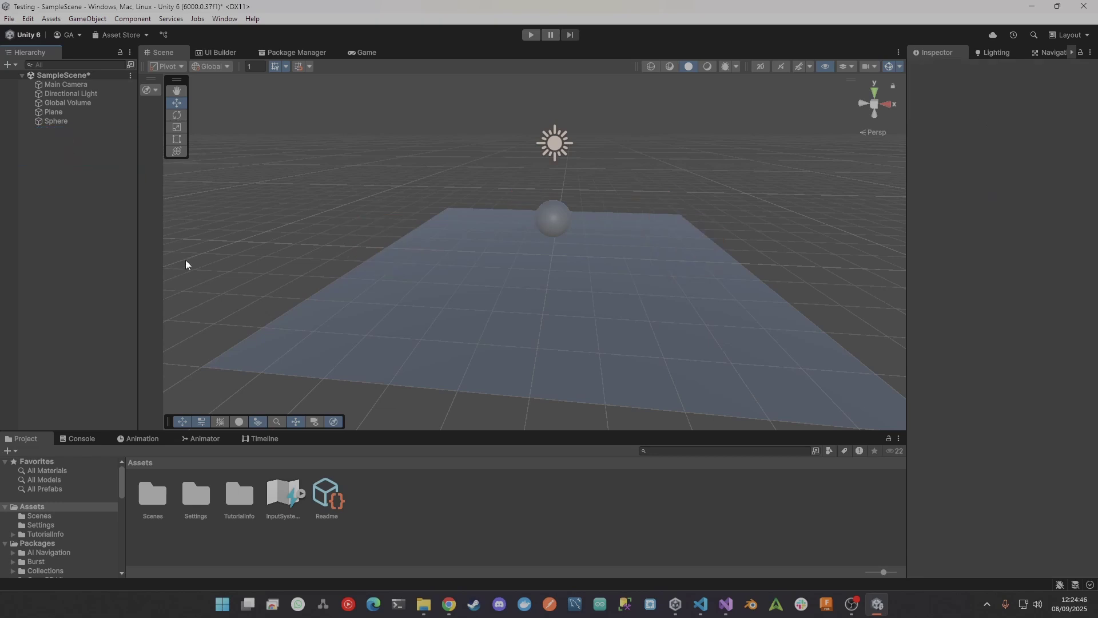
Search the components that can be added to the sphere for "script" and "mon", and close the list
{"action": "left_click", "coordinate": [86, 120]}
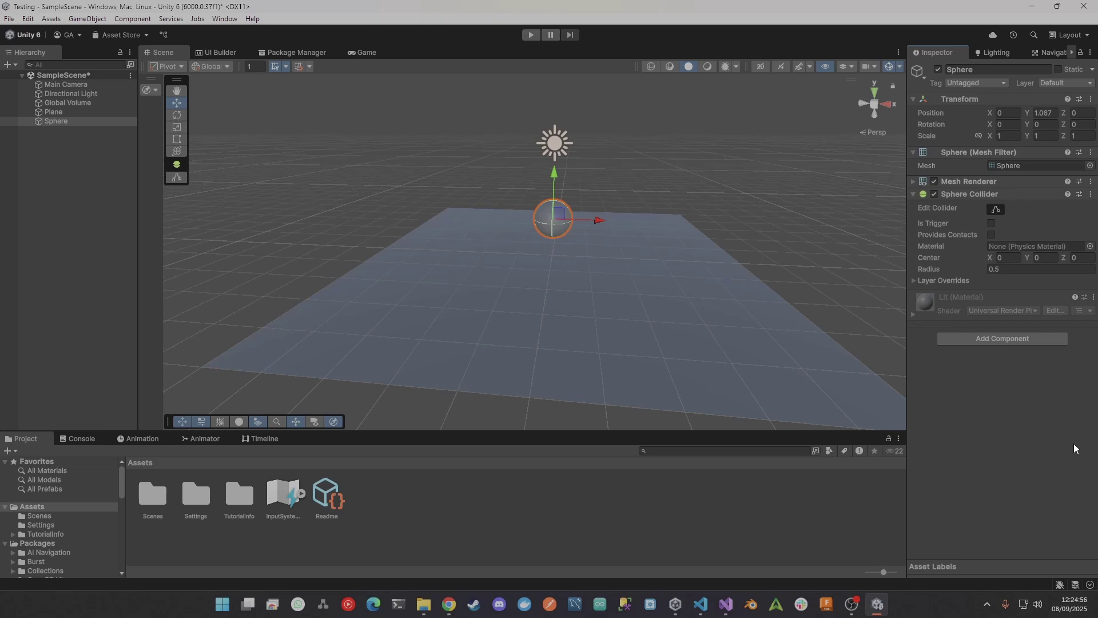
{"action": "left_click", "coordinate": [992, 342]}
{"action": "type", "text": "script"}
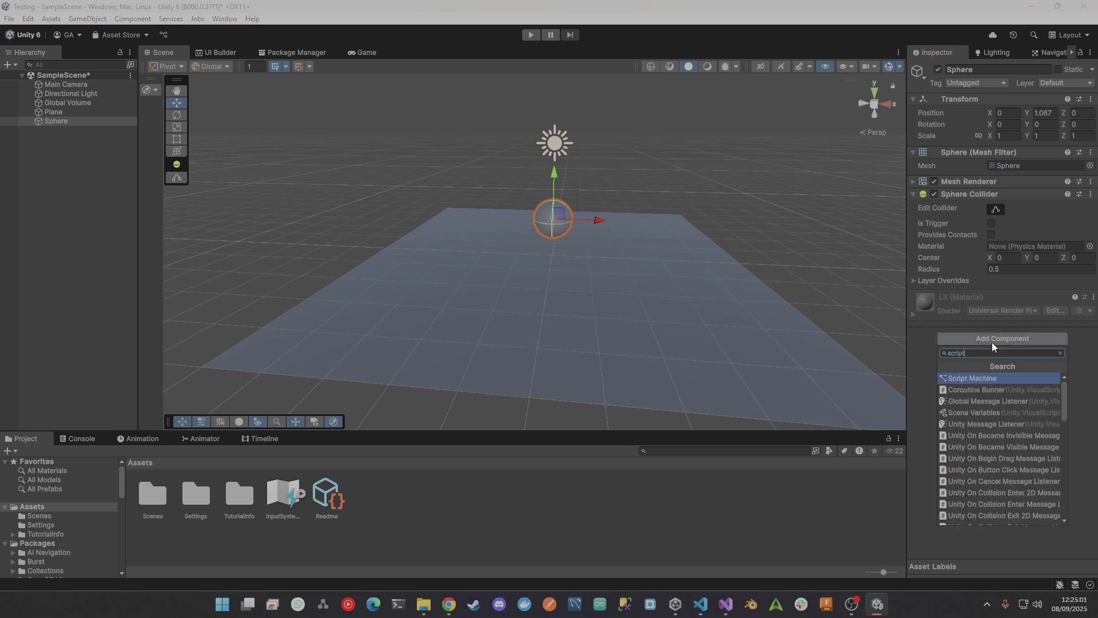
{"action": "key", "text": "ctrl+a"}
{"action": "type", "text": "mon"}
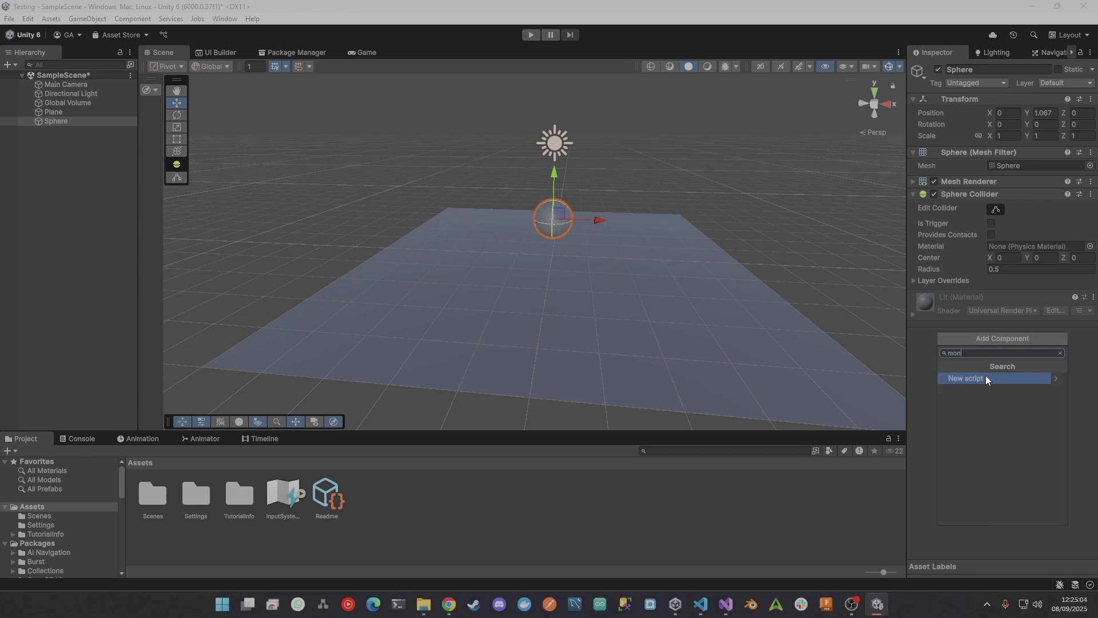
{"action": "left_click", "coordinate": [921, 359]}
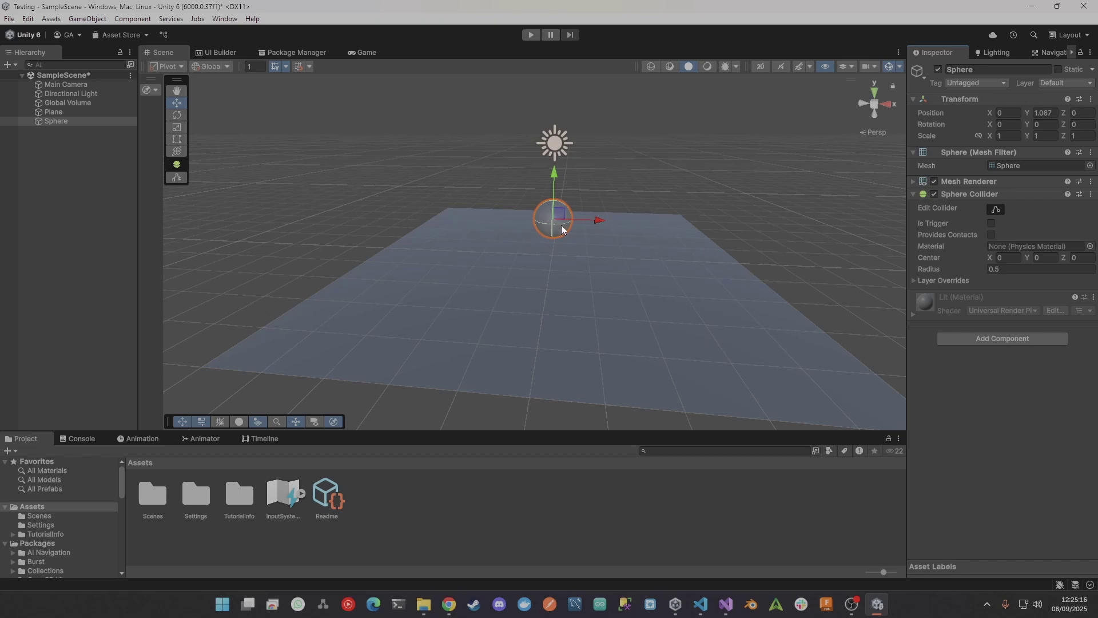
{"action": "left_click_drag", "start_coordinate": [565, 222], "coordinate": [386, 226], "text": "alt"}
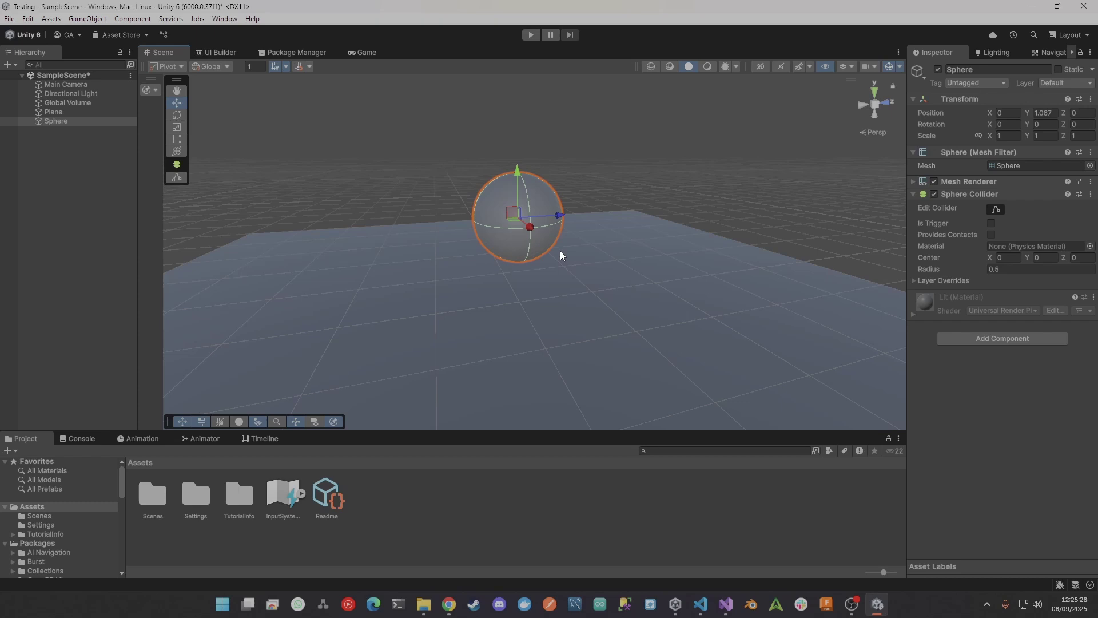
{"action": "right_click_drag", "start_coordinate": [561, 250], "coordinate": [655, 270]}
{"action": "key", "text": "s"}
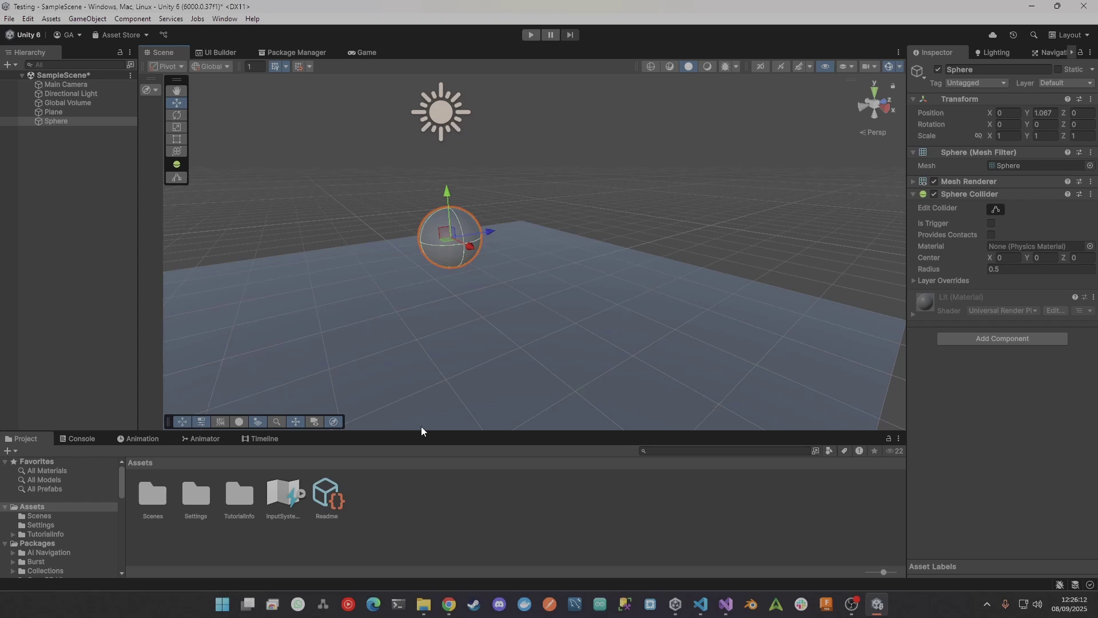
{"action": "right_click_drag", "start_coordinate": [469, 231], "coordinate": [340, 125]}
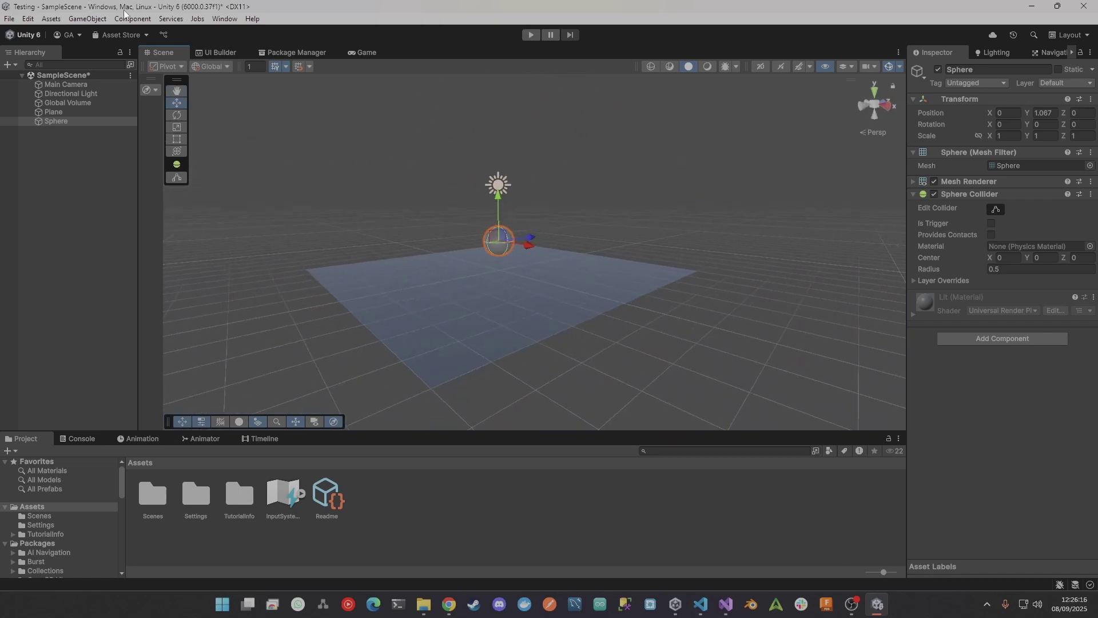
{"action": "right_click_drag", "start_coordinate": [663, 366], "coordinate": [602, 345]}
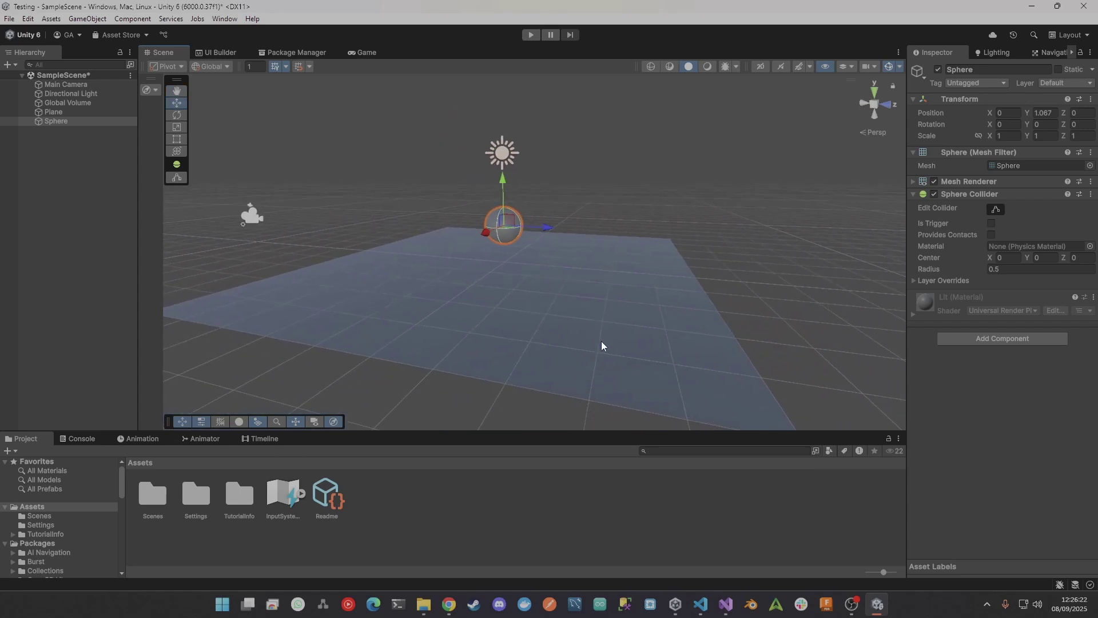